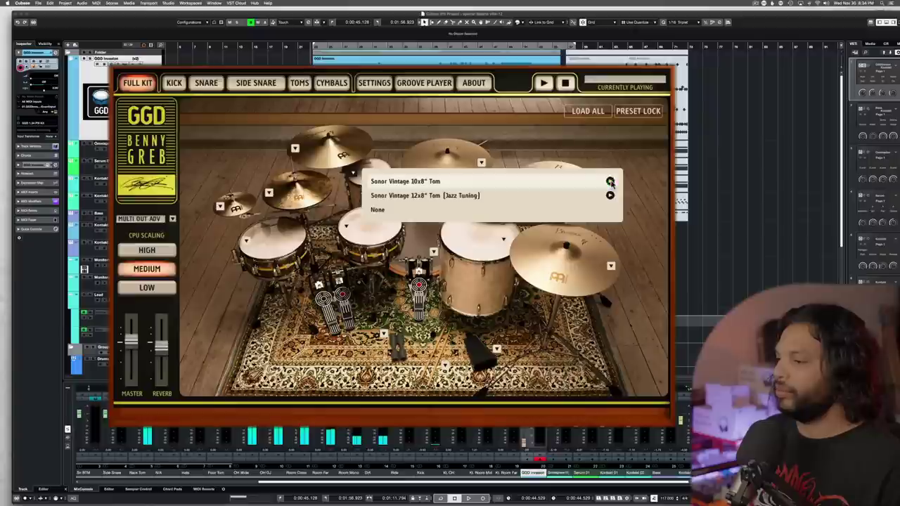
# - Choose the Sonor Vintage 10x8" Tom for the rear rack tom position
pyautogui.click(560, 184)
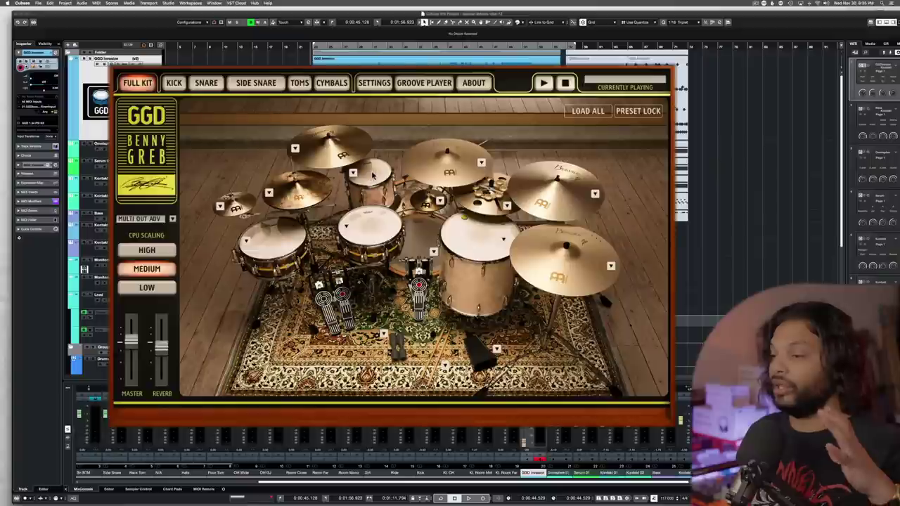
# - Look through the drum kit's shells/hats, cymbals and velocity curve mapping settings
pyautogui.click(375, 84)
pyautogui.click(206, 123)
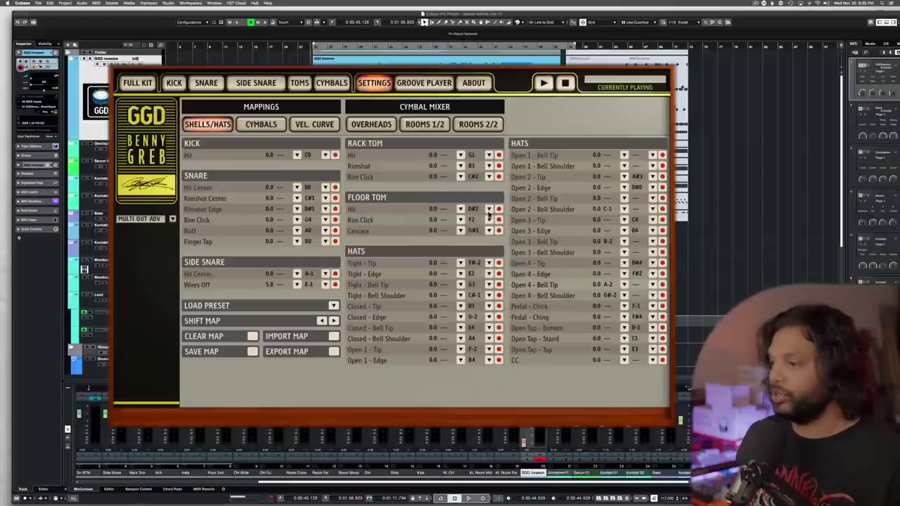
pyautogui.click(268, 127)
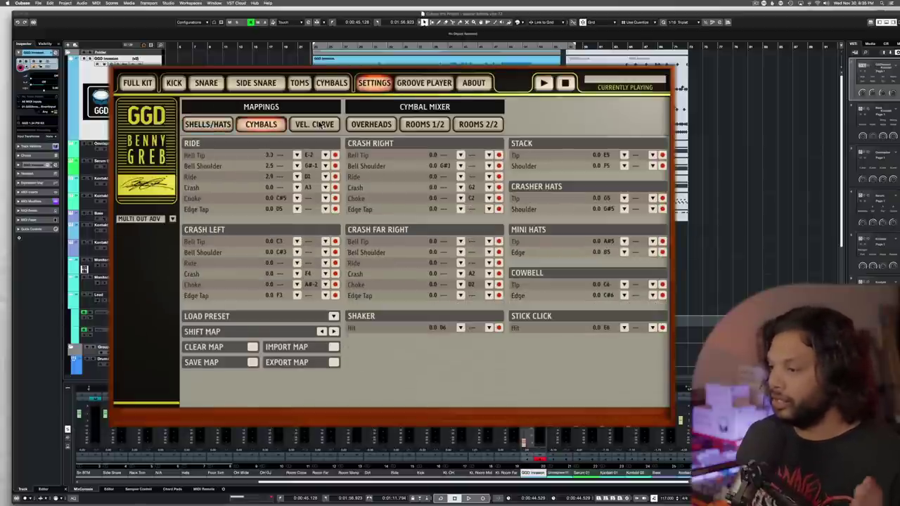
pyautogui.click(314, 124)
pyautogui.click(277, 126)
pyautogui.click(213, 127)
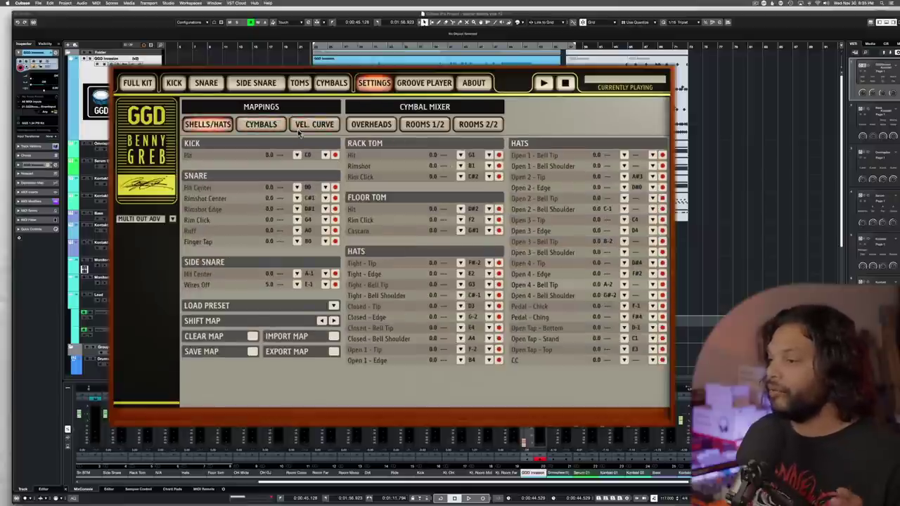
# - View the kick mixer channels, return to the full kit and audition the snare, rack tom and floor tom
pyautogui.click(171, 84)
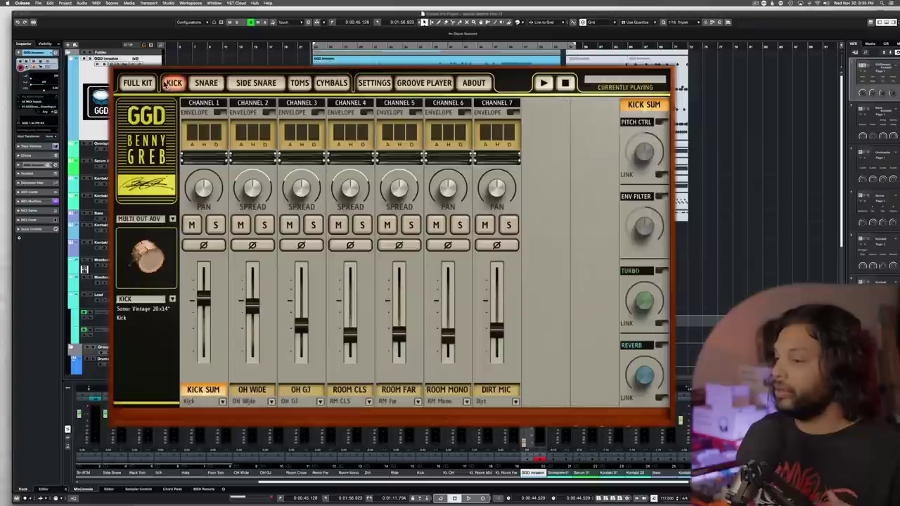
pyautogui.click(138, 83)
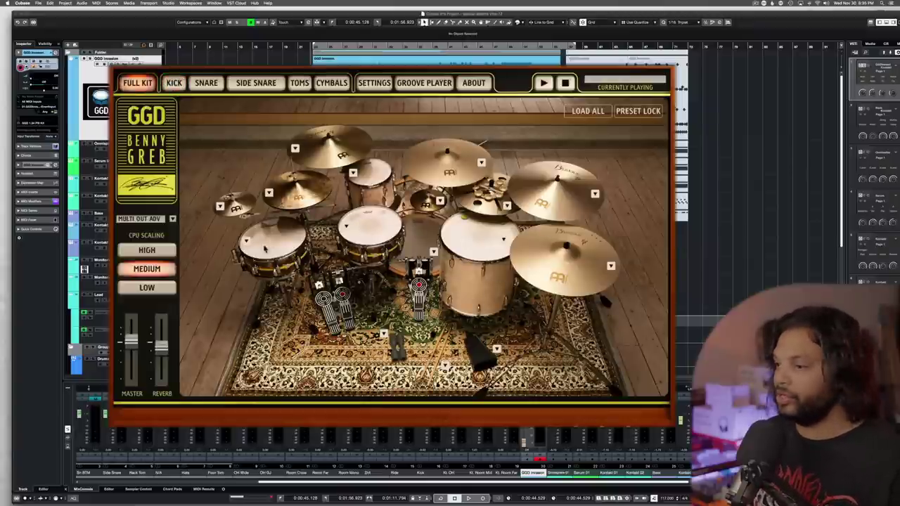
pyautogui.click(370, 232)
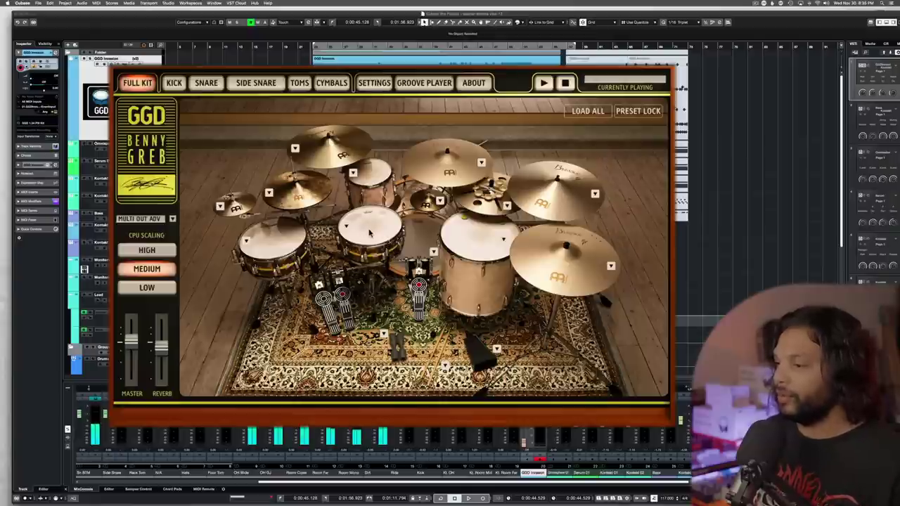
pyautogui.click(371, 167)
pyautogui.click(454, 233)
pyautogui.click(371, 243)
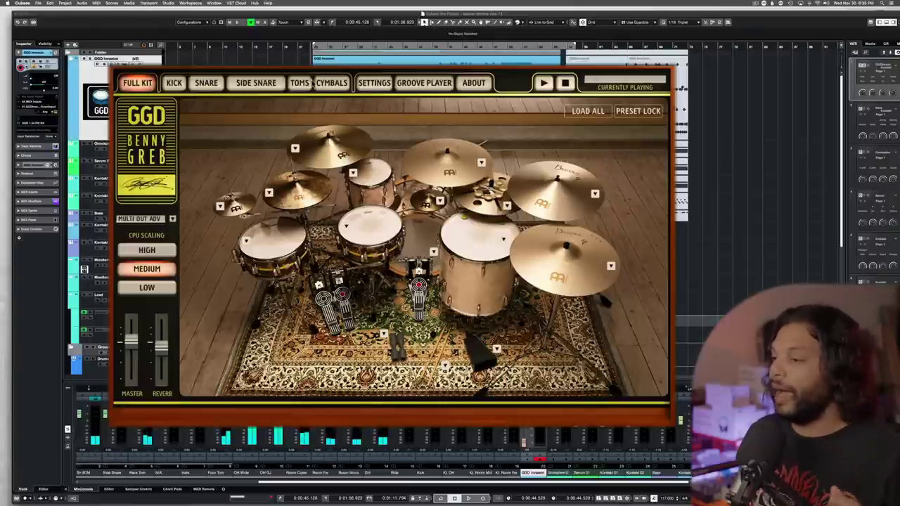
# - Examine the cymbals' mixer channels and their MIDI note mappings
pyautogui.click(324, 83)
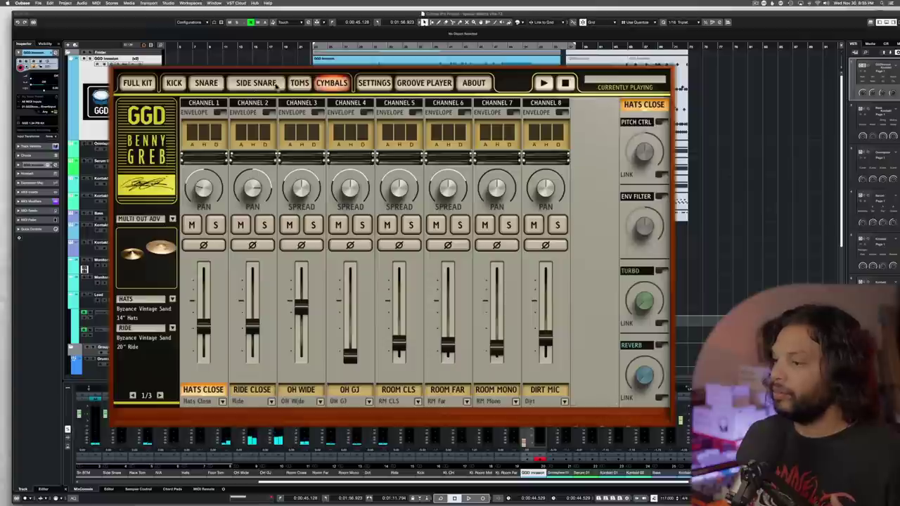
pyautogui.click(360, 87)
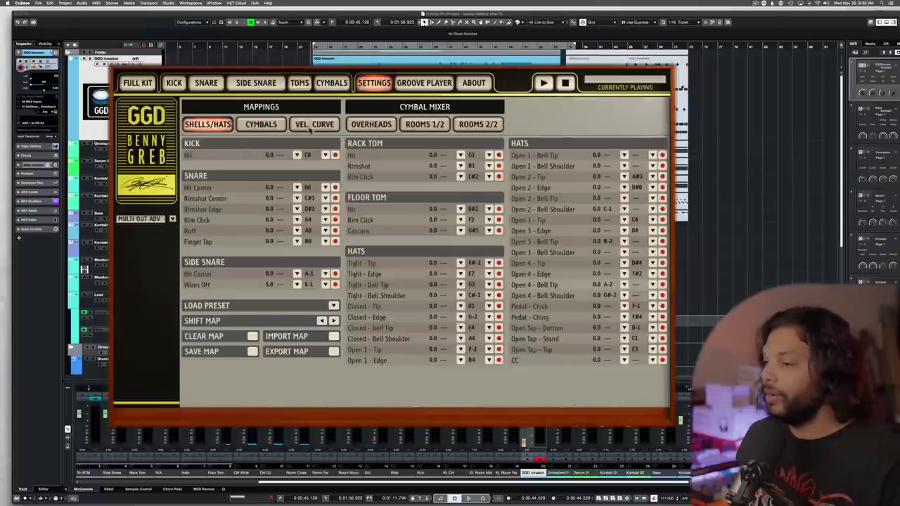
pyautogui.click(279, 128)
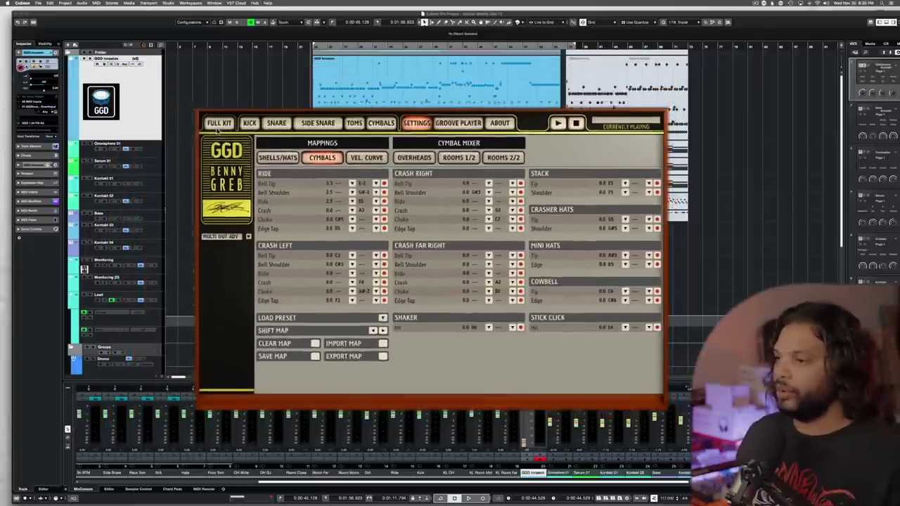
# - Return the drum plugin to its full kit view, close it and open the first GGD Invasion MIDI part in the Drum Editor
pyautogui.click(137, 83)
pyautogui.click(254, 149)
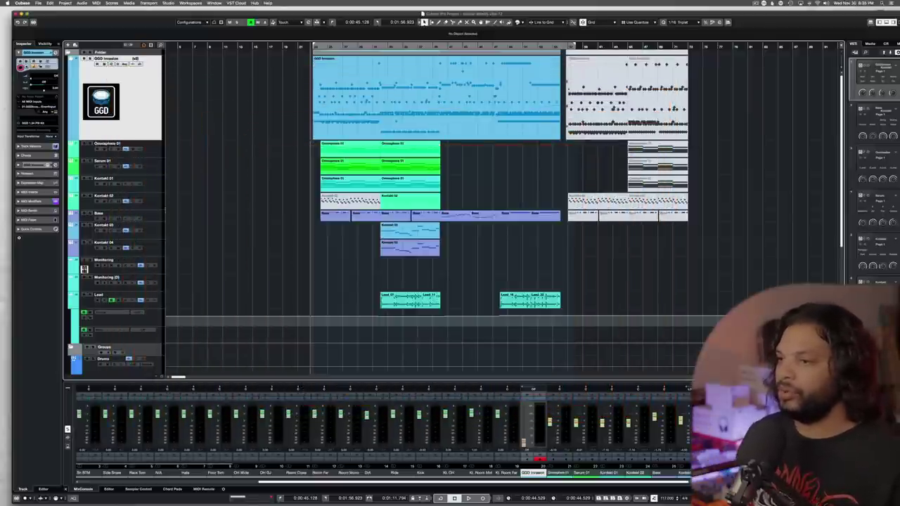
pyautogui.doubleClick(322, 121)
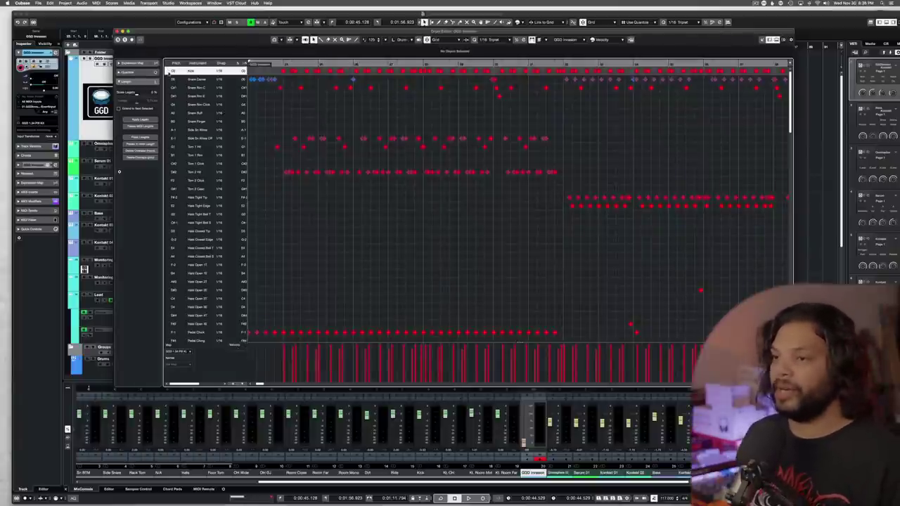
# - Audition the Kick, Snare Center and both snare rimshot lanes to compare their articulations
pyautogui.click(169, 73)
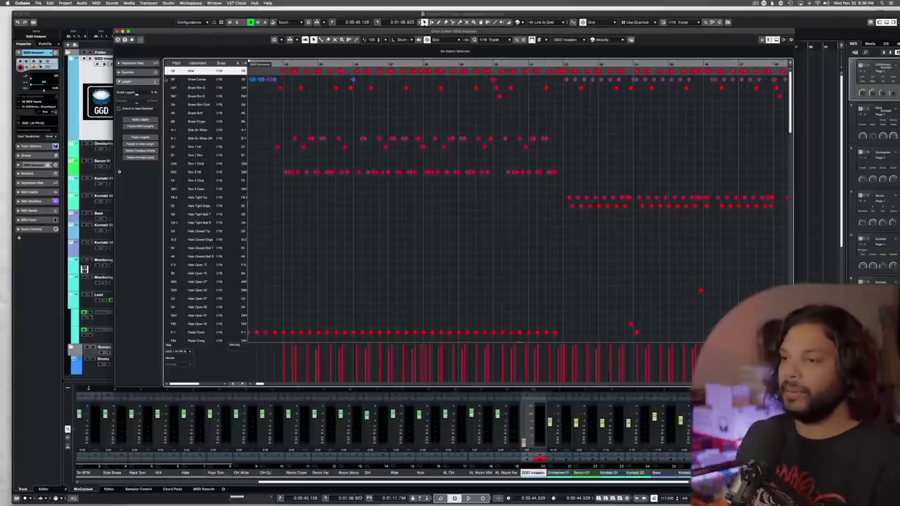
pyautogui.click(167, 79)
pyautogui.click(167, 71)
pyautogui.click(168, 81)
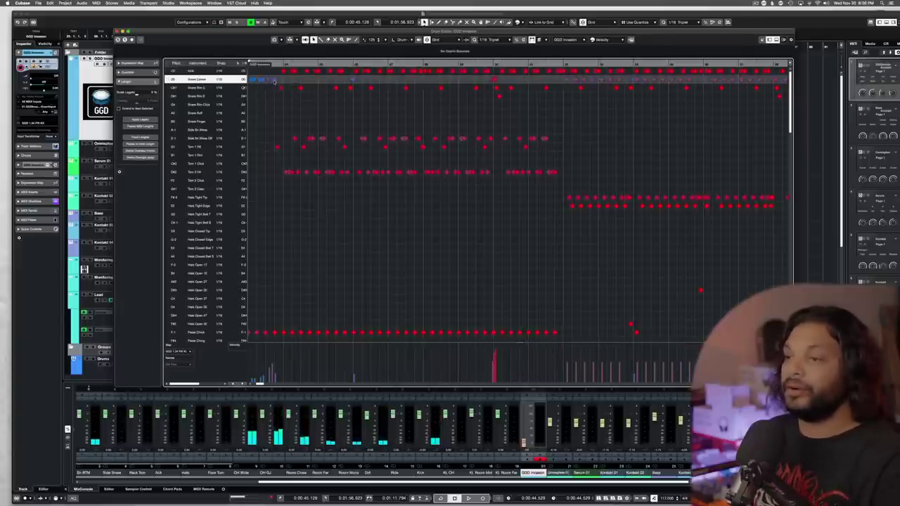
pyautogui.click(280, 88)
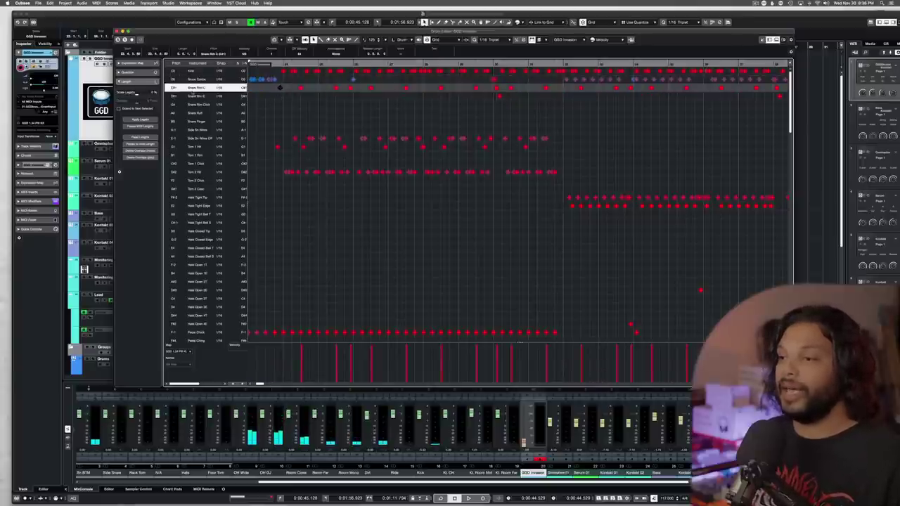
pyautogui.click(169, 97)
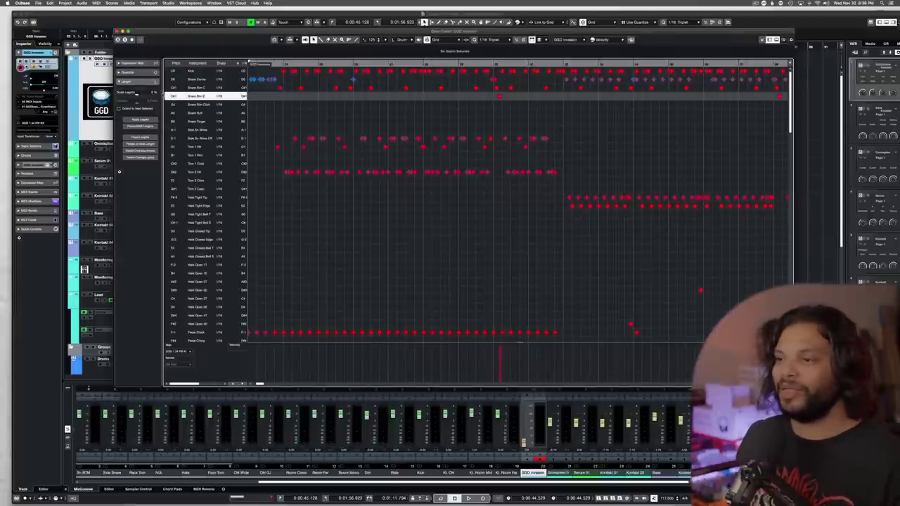
pyautogui.click(169, 88)
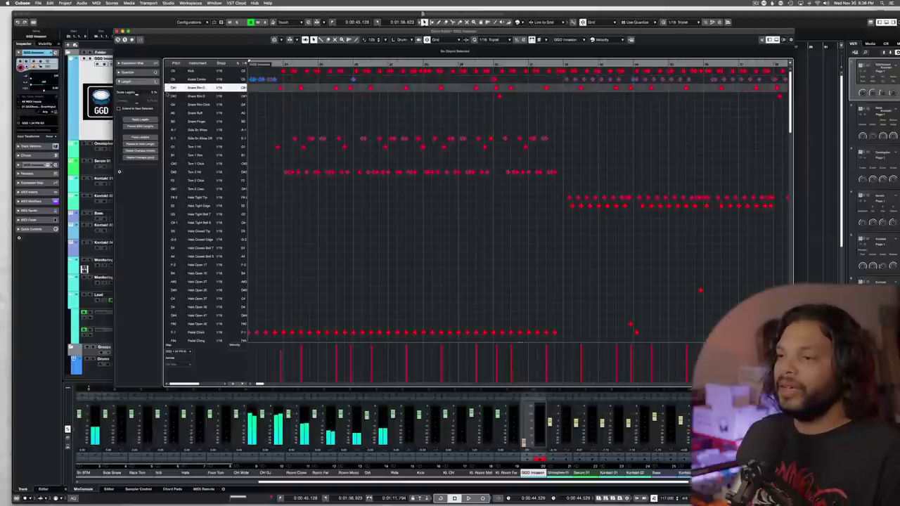
pyautogui.click(168, 80)
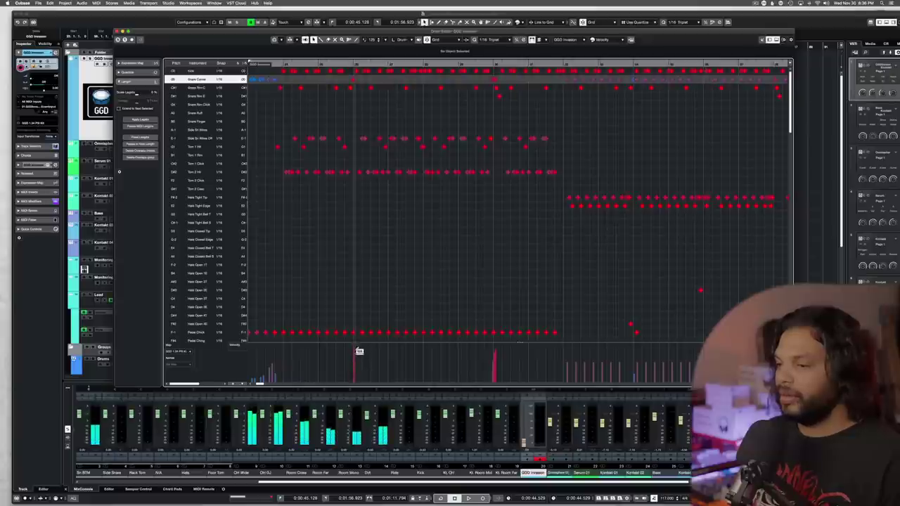
# - Lower the velocity of the Snare Center hit at bar 26 and raise that of the center rimshot hit shortly before it
pyautogui.moveTo(358, 350); pyautogui.dragTo(356, 364)
pyautogui.click(200, 87)
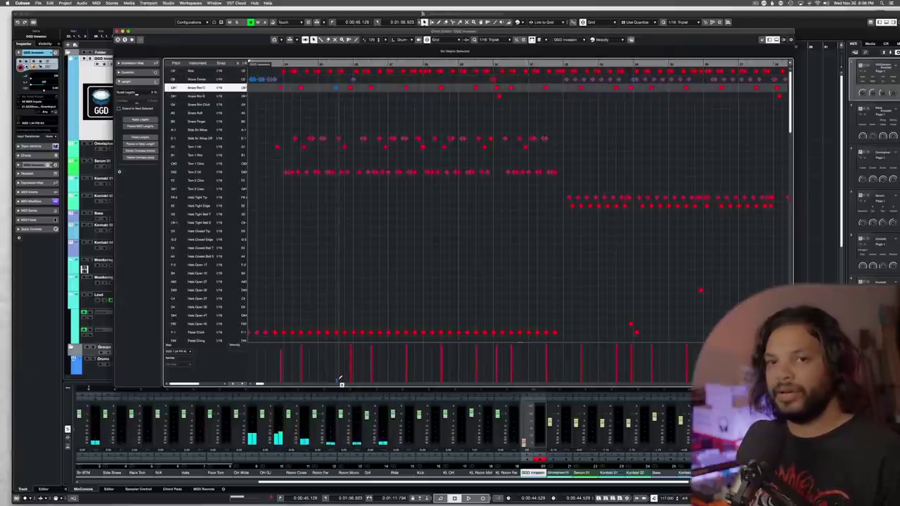
pyautogui.moveTo(340, 378); pyautogui.dragTo(341, 342)
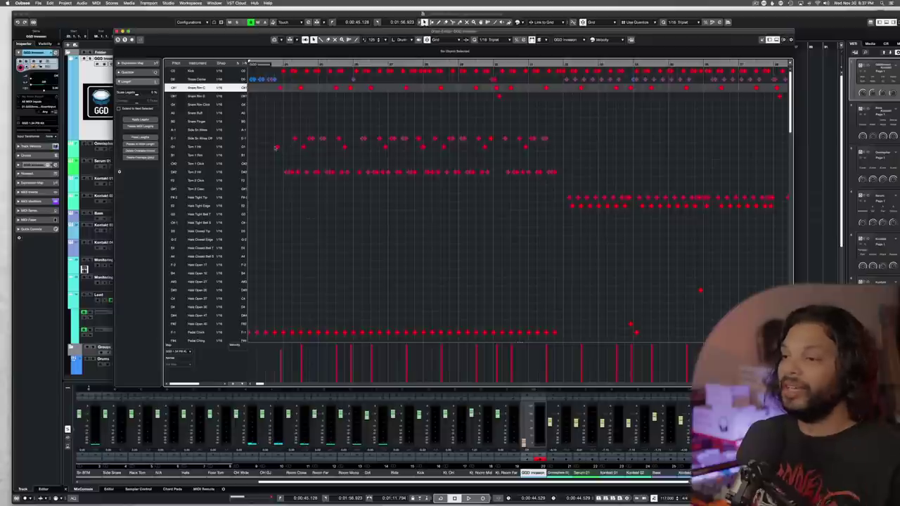
# - Audition the first side snare wires-off notes and the first Tom 2 hit of the groove
pyautogui.click(293, 139)
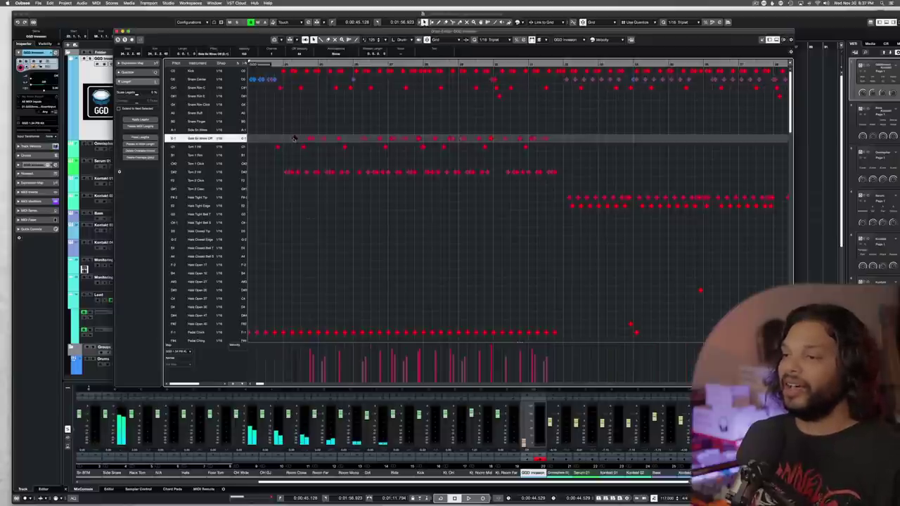
pyautogui.click(310, 139)
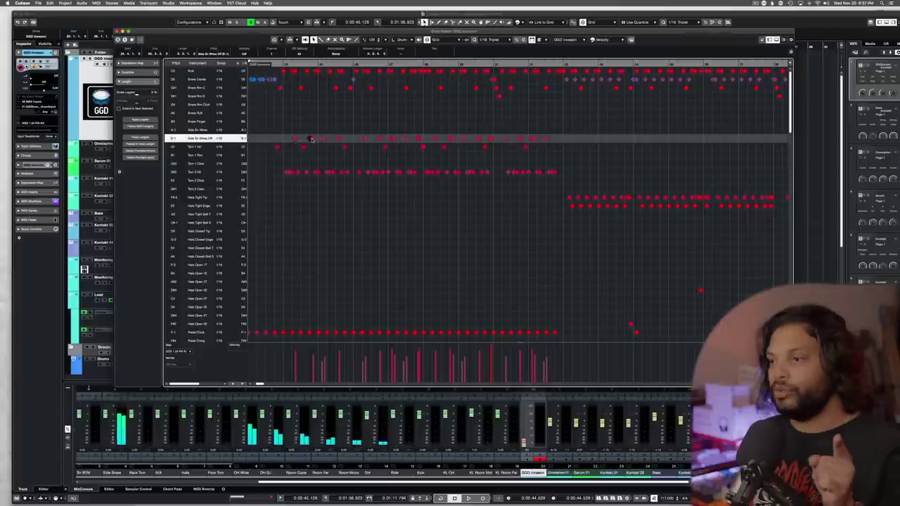
pyautogui.click(312, 139)
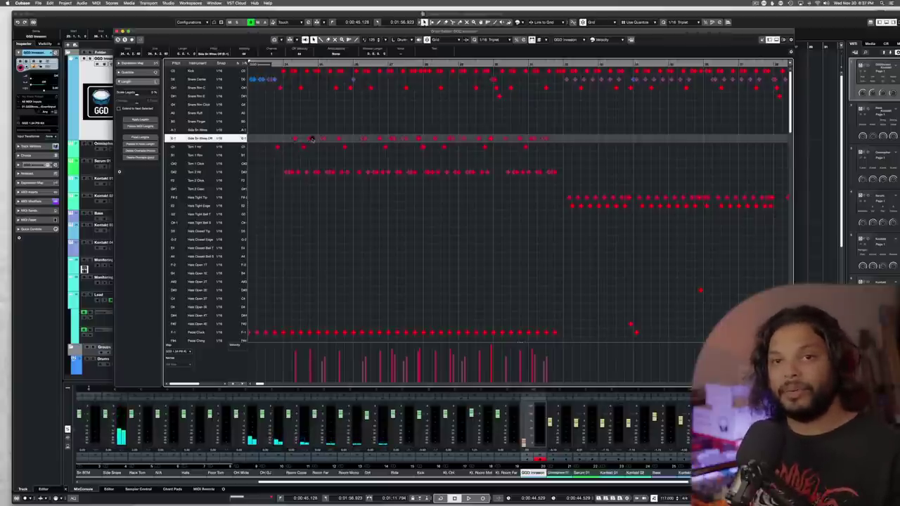
pyautogui.click(287, 172)
# - Play the soloed drum part from bar 24 several times to hear the groove, and close the Drum Editor
pyautogui.click(284, 64)
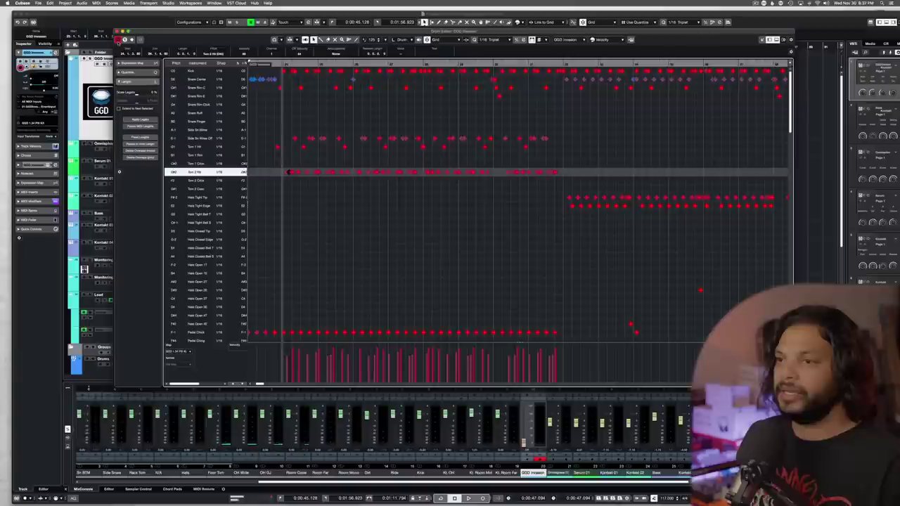
pyautogui.press('space')
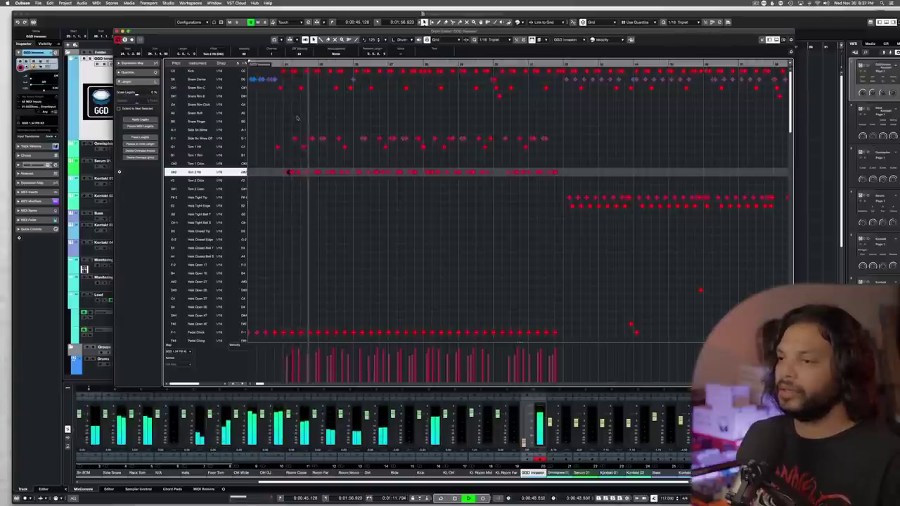
pyautogui.press('space')
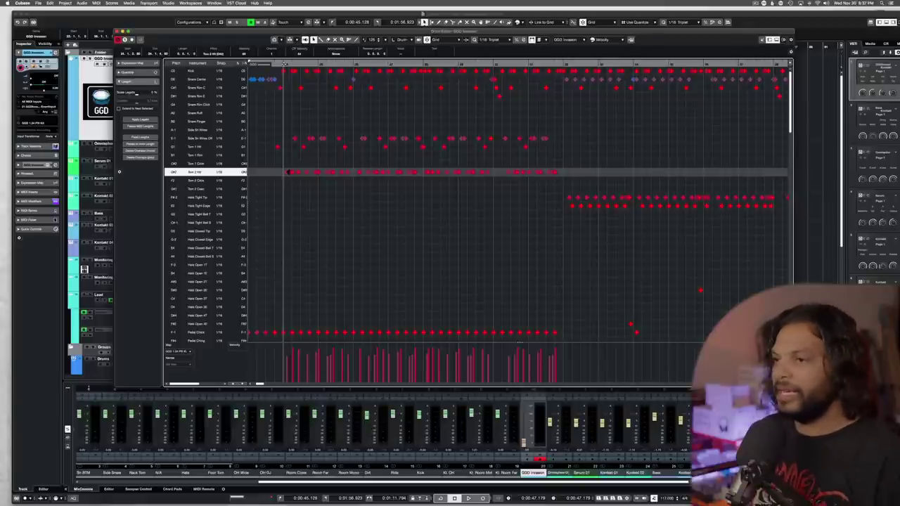
pyautogui.press('space')
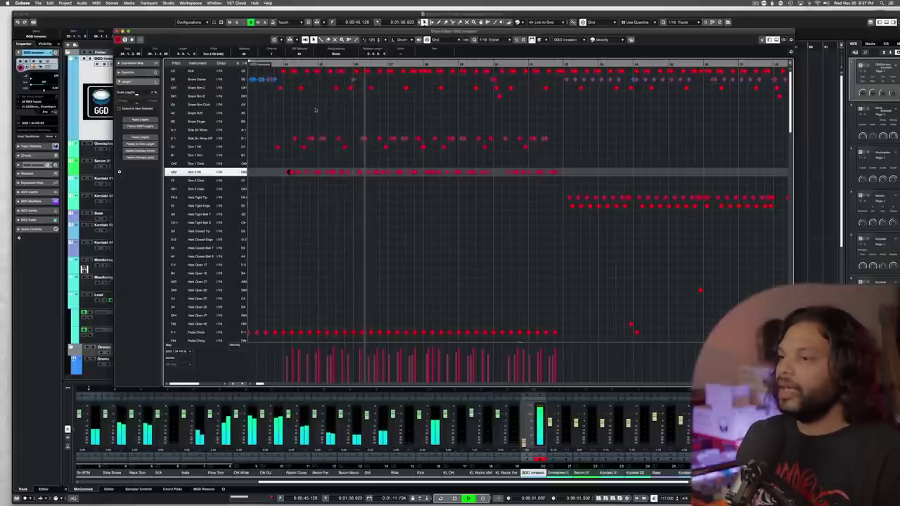
pyautogui.press('space')
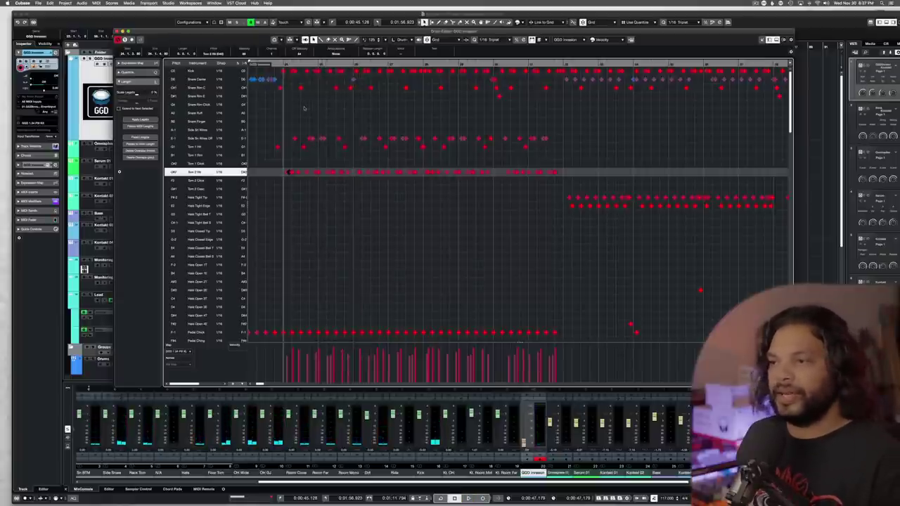
pyautogui.press('space')
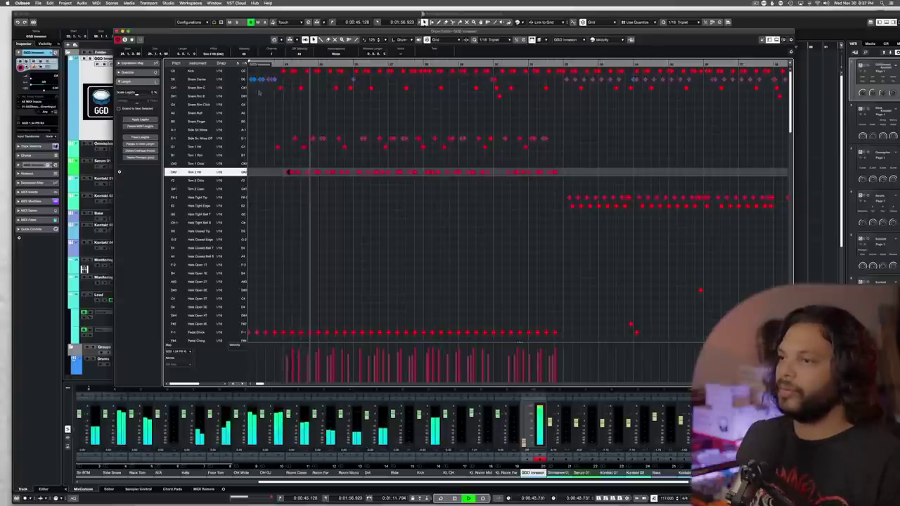
pyautogui.press('space')
pyautogui.press('Return')
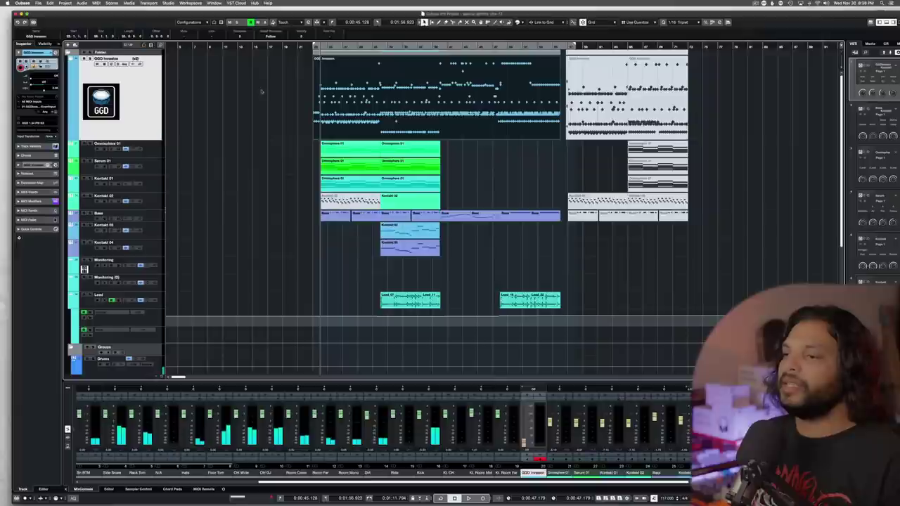
# - Solo the GTR L track, play its raw guitar takes from the start of the clips, and clear the solo
pyautogui.scroll(5, 330, 168)
pyautogui.scroll(-6, 328, 169)
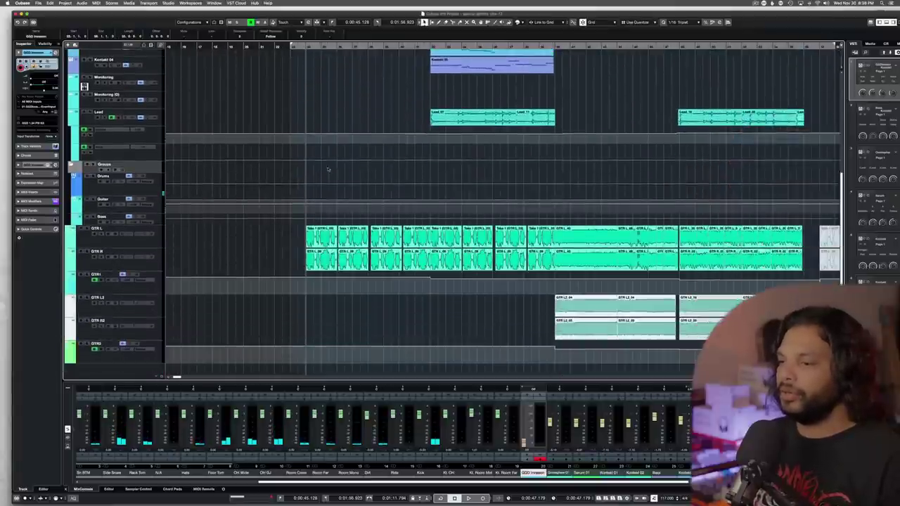
pyautogui.click(87, 231)
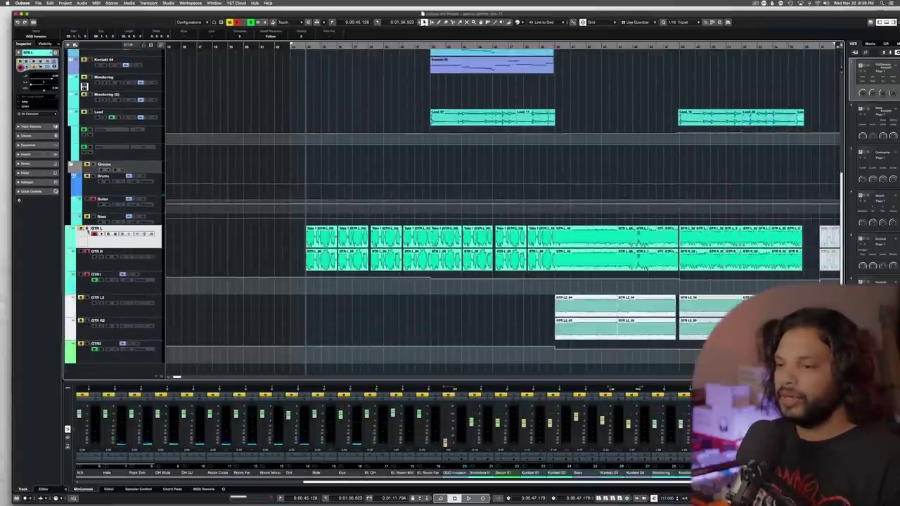
pyautogui.click(87, 274)
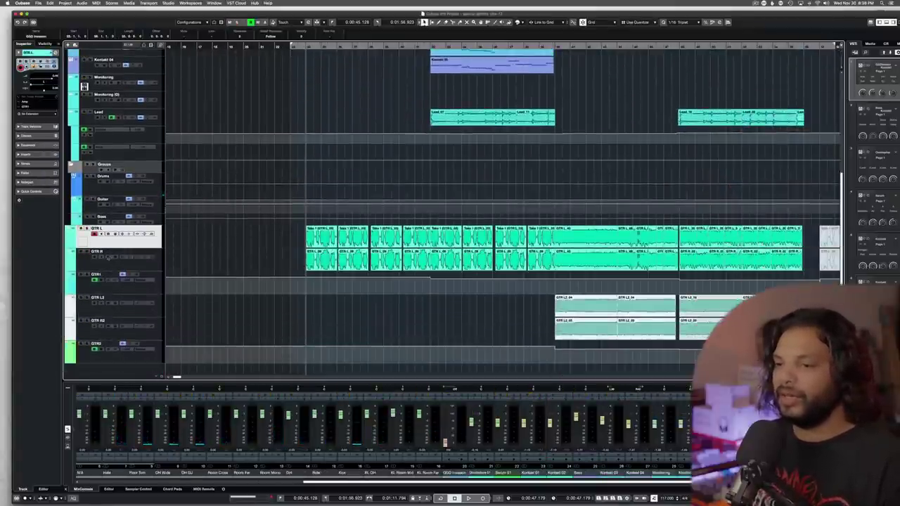
pyautogui.click(120, 234)
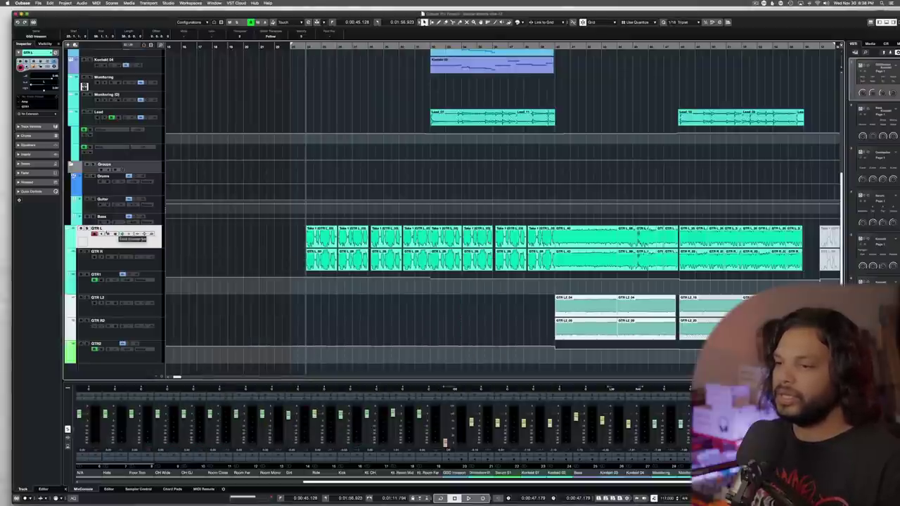
pyautogui.press('KP_Multiply')
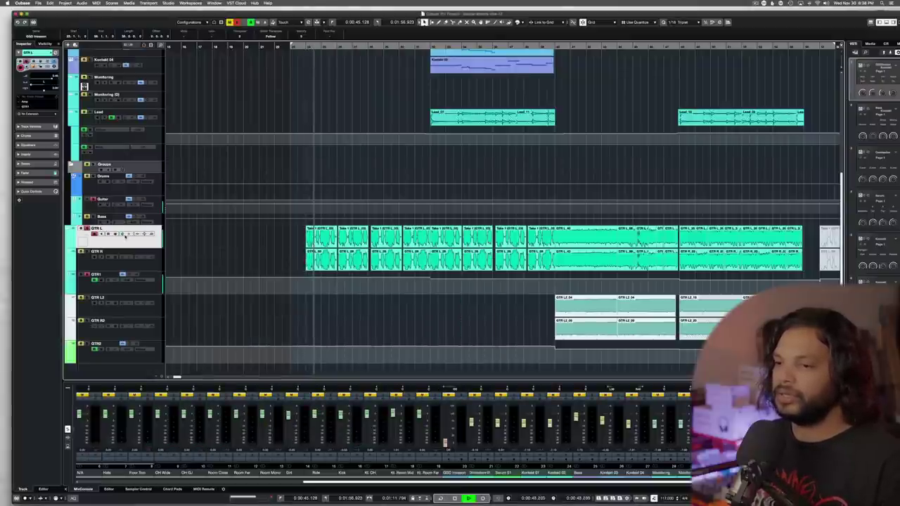
pyautogui.click(123, 234)
pyautogui.click(122, 234)
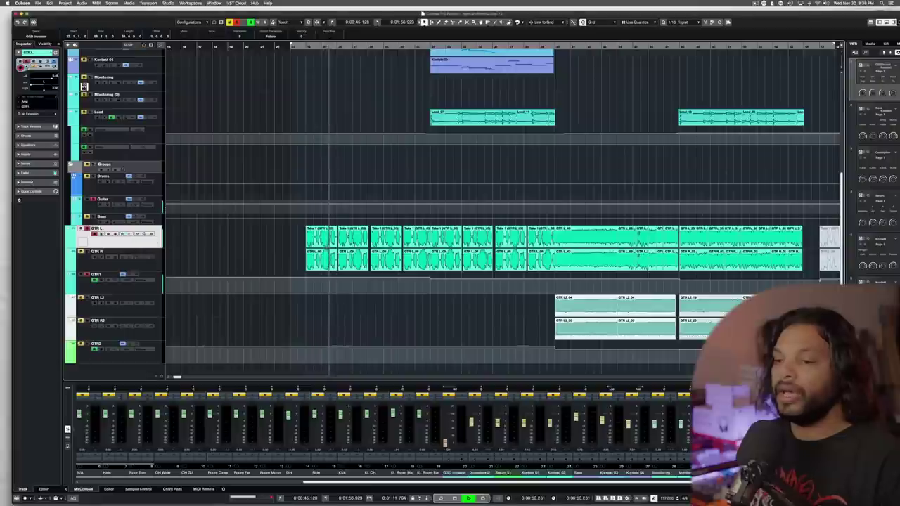
pyautogui.click(87, 230)
pyautogui.press('space')
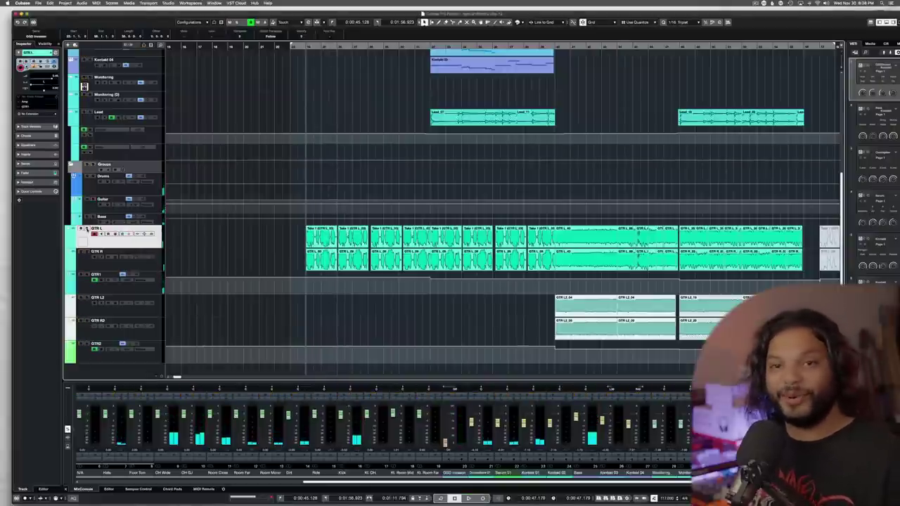
# - Inspect the GGD Cali Oversized cabinet plugin inserted on the GTR1 group channel, and close it
pyautogui.click(109, 281)
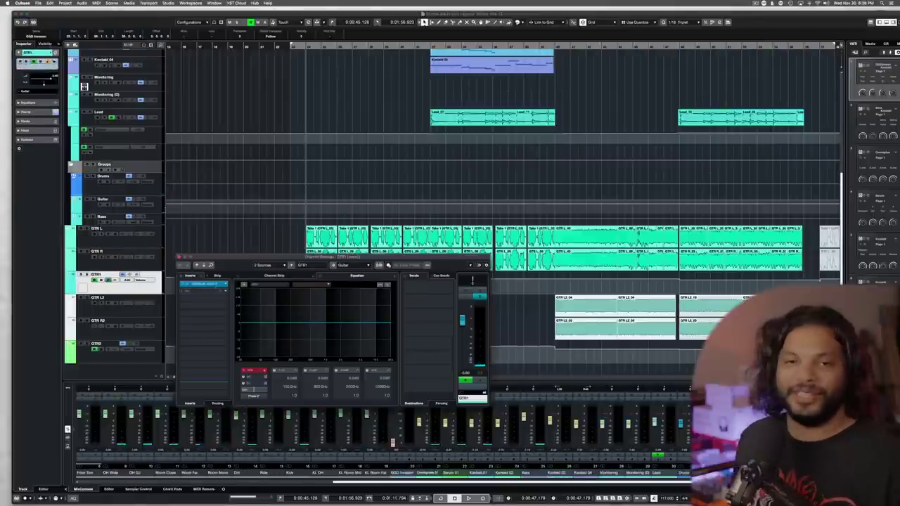
pyautogui.click(205, 285)
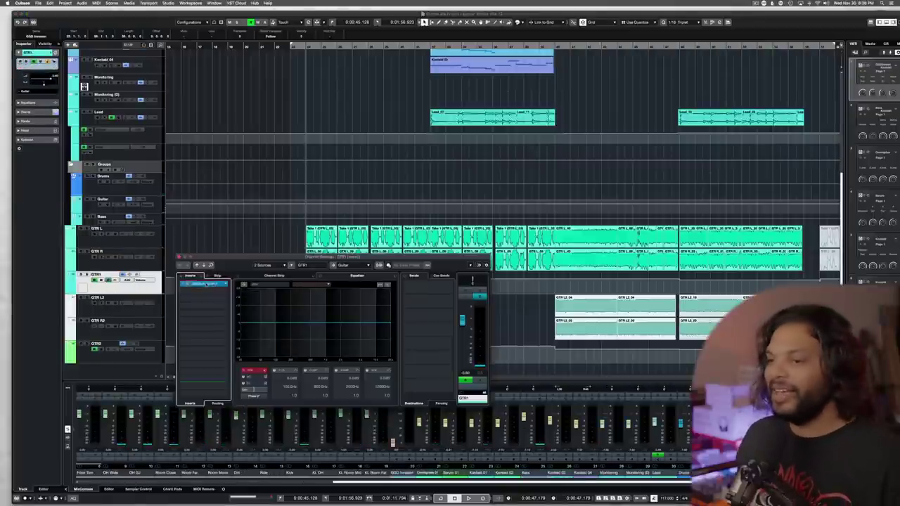
pyautogui.click(223, 286)
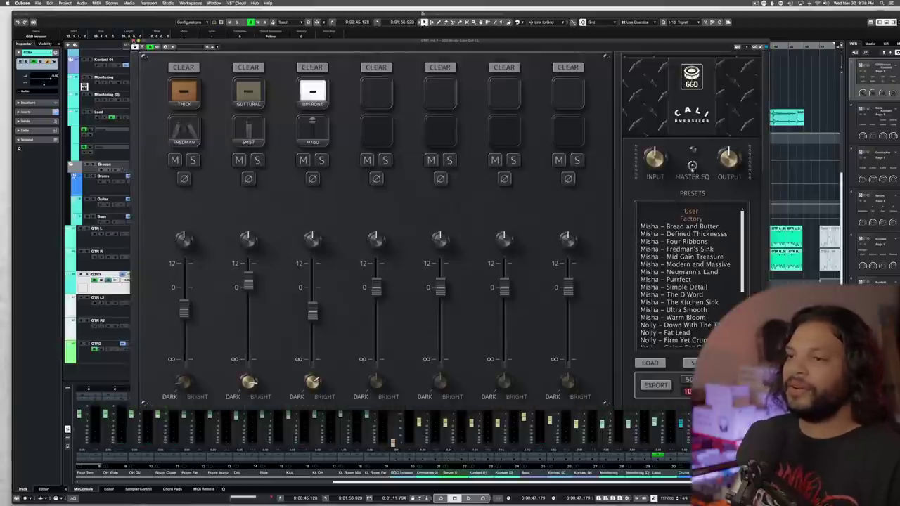
pyautogui.press('Escape')
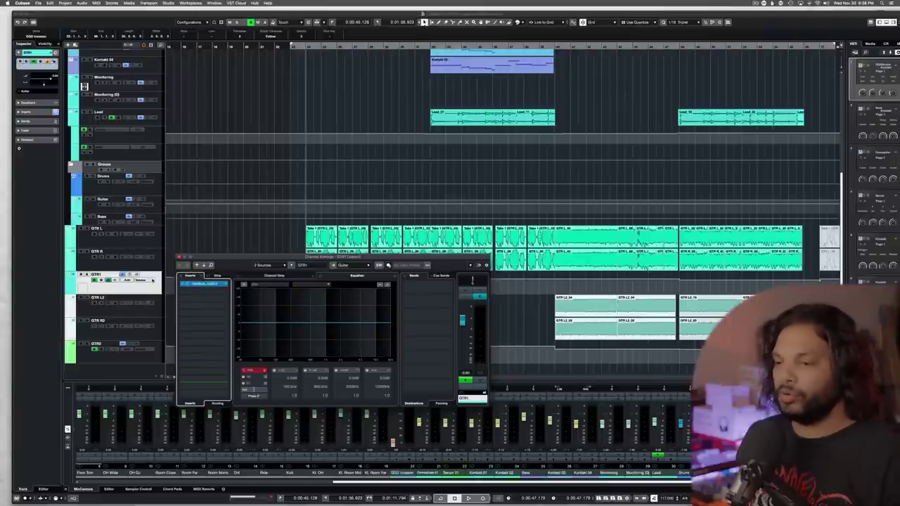
# - Solo the GTR1 group and play both rhythm guitars together from the start of their clips
pyautogui.click(87, 275)
pyautogui.press('space')
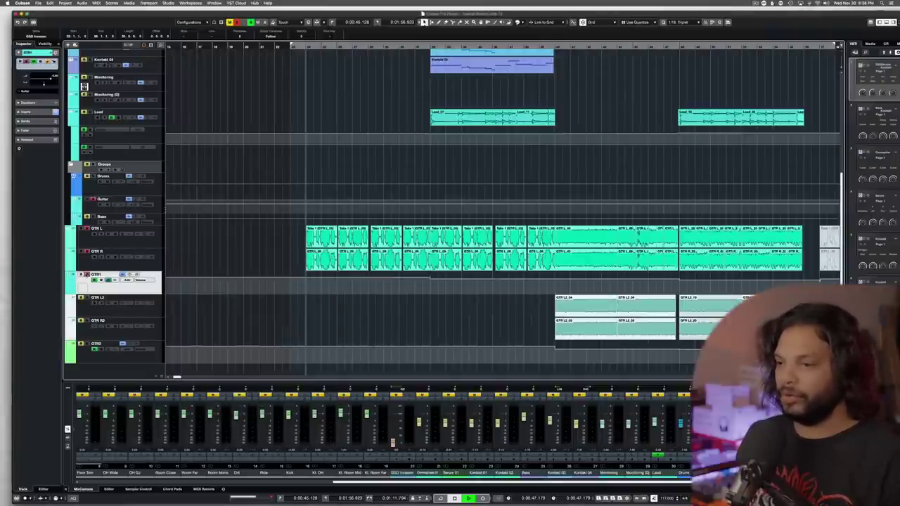
pyautogui.press('space')
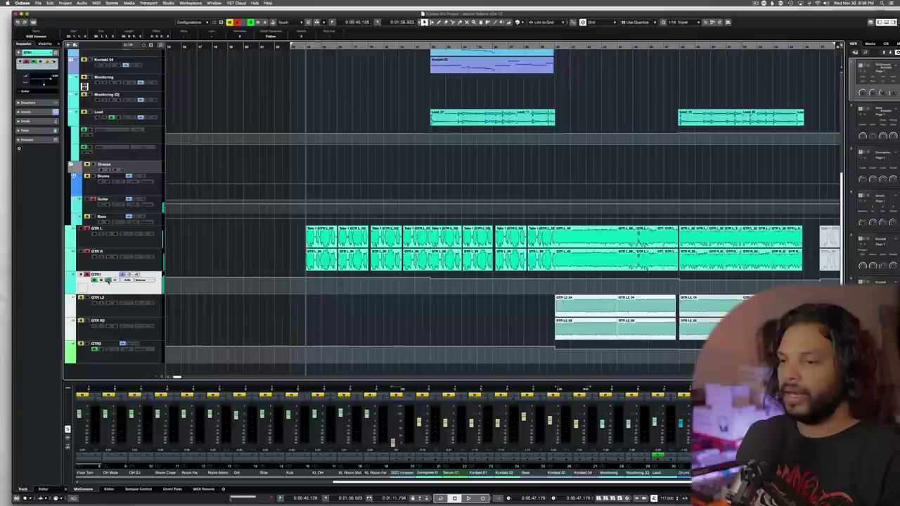
# - Play the soloed GTR1 group with its channel settings open, and review the cabinet and microphone slots of its Cali plugin
pyautogui.click(109, 281)
pyautogui.press('space')
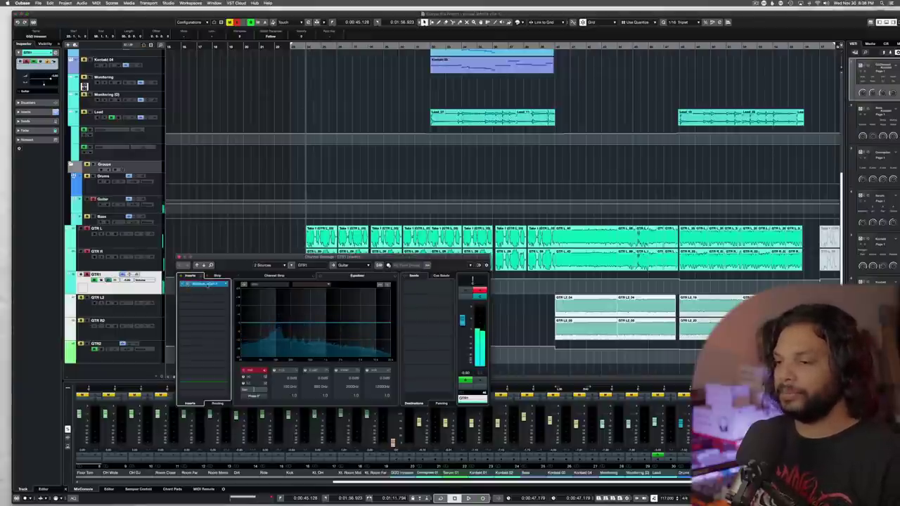
pyautogui.click(204, 284)
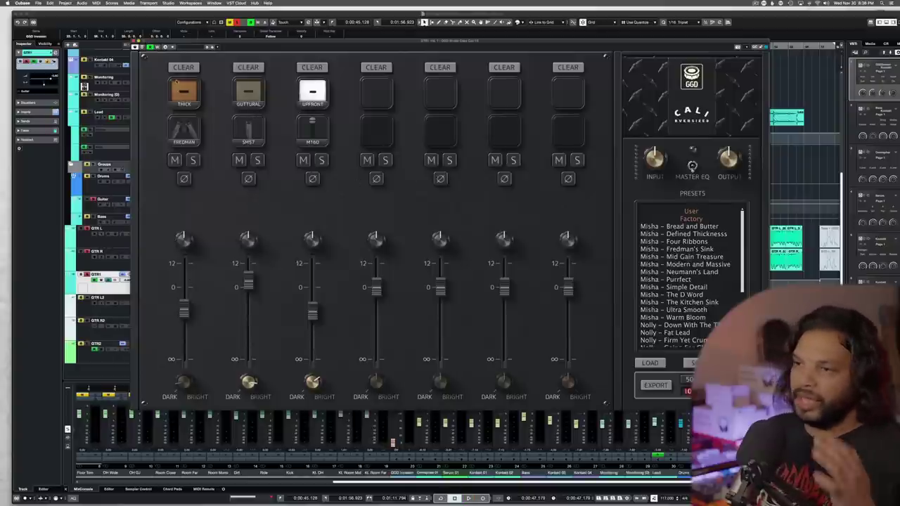
pyautogui.click(134, 42)
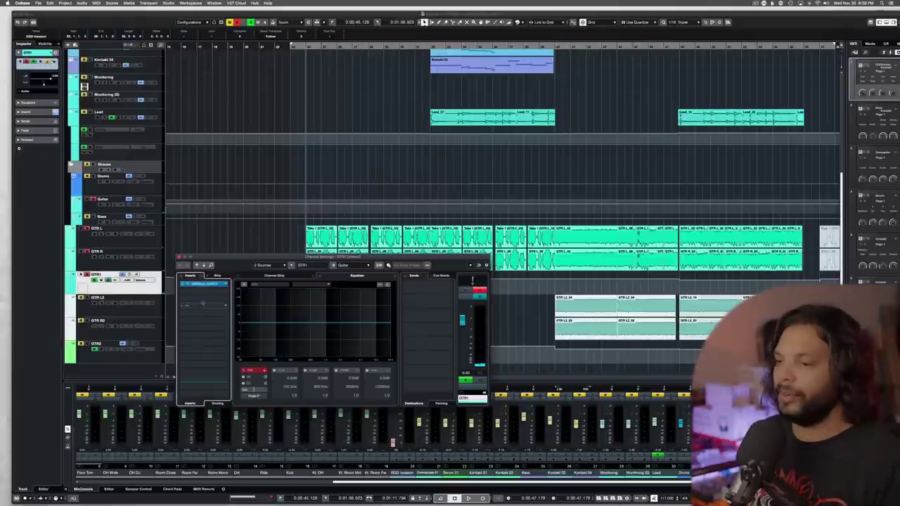
# - Try a THICK cabinet in the Cali plugin's fourth slot with the M160 and KM184 microphones during playback, and clear that slot
pyautogui.click(214, 284)
pyautogui.press('space')
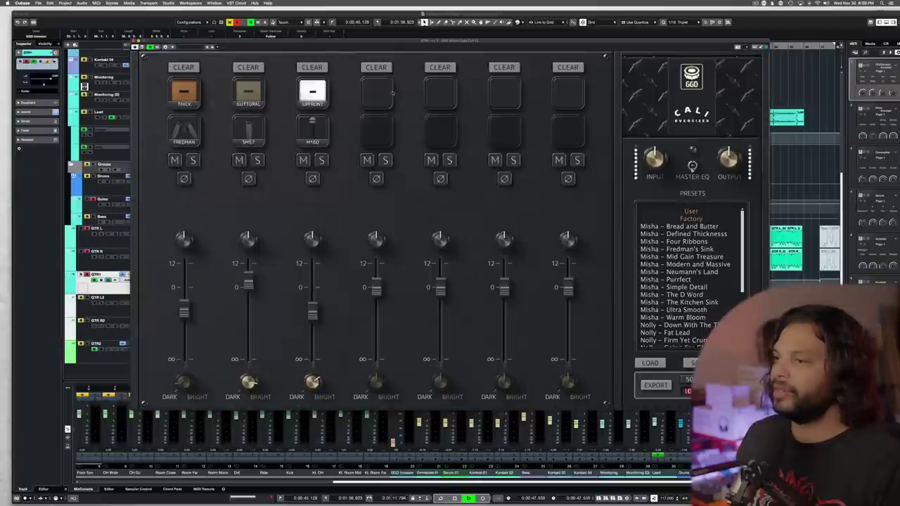
pyautogui.click(392, 92)
pyautogui.click(427, 143)
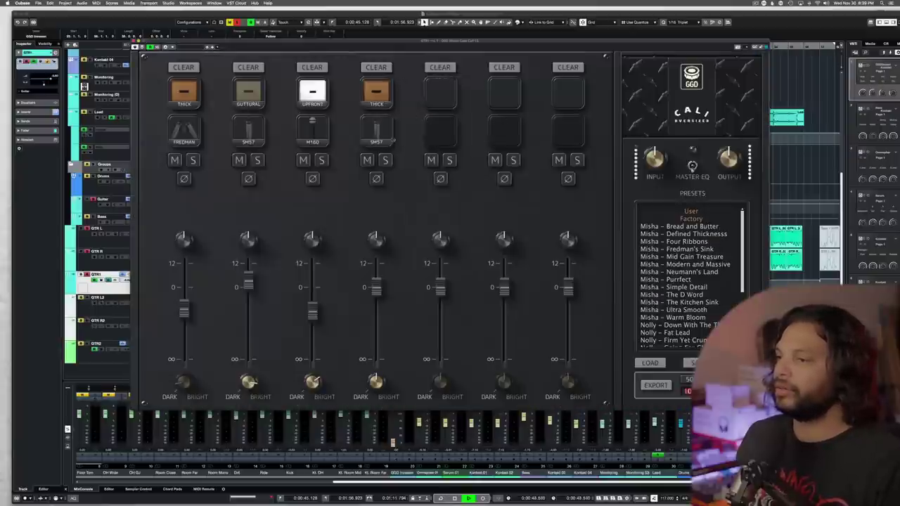
pyautogui.click(392, 142)
pyautogui.click(421, 200)
pyautogui.click(376, 135)
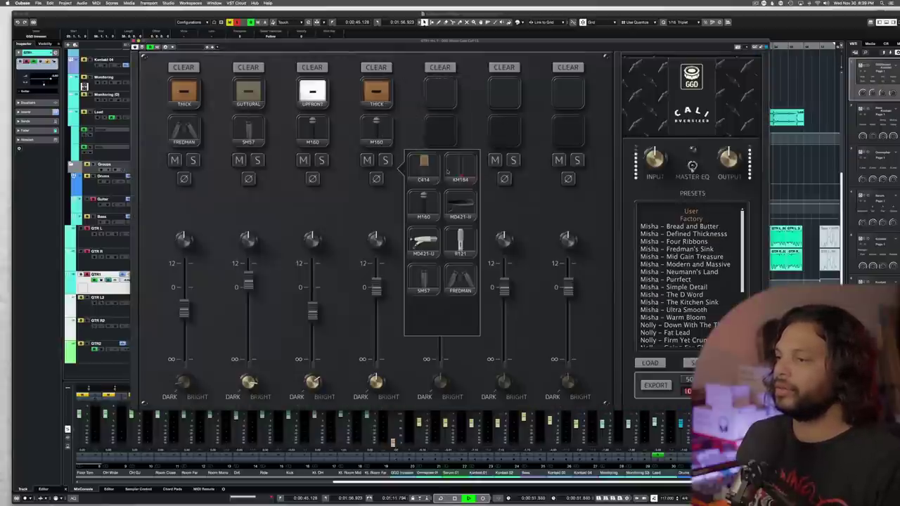
pyautogui.click(462, 172)
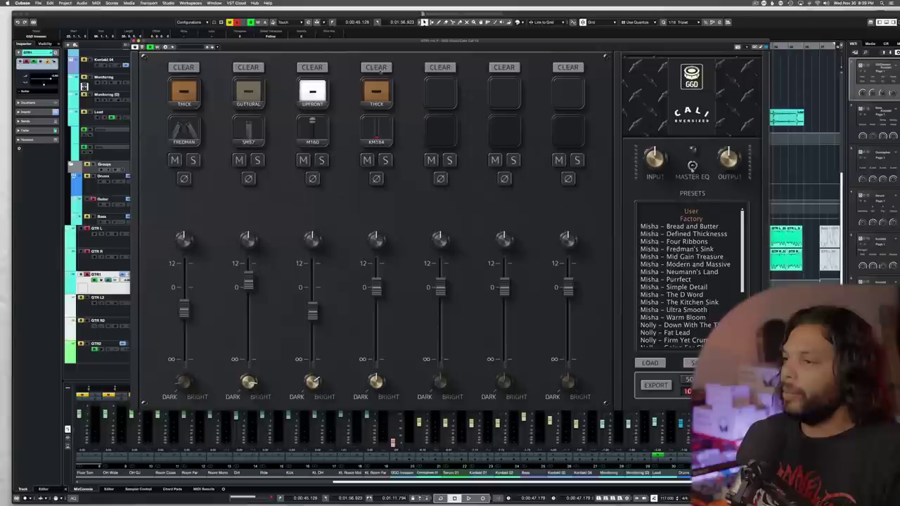
pyautogui.click(376, 66)
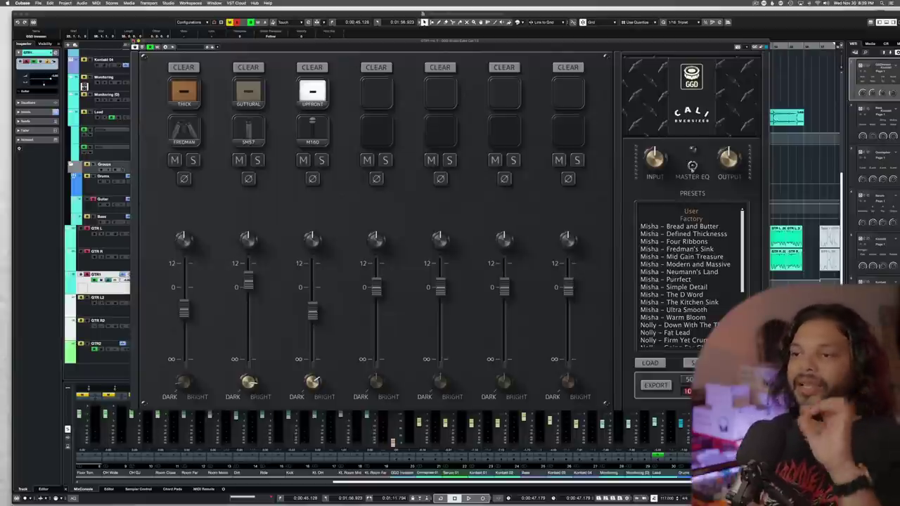
# - Close the cabinet plugin and the GTR1 channel settings, and deactivate all solo states in the project
pyautogui.click(134, 42)
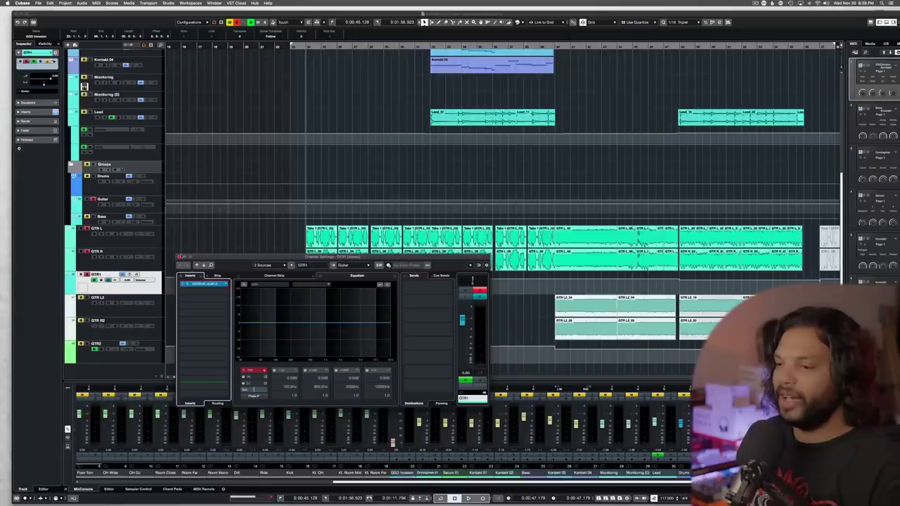
pyautogui.click(180, 257)
pyautogui.scroll(-2, 285, 175)
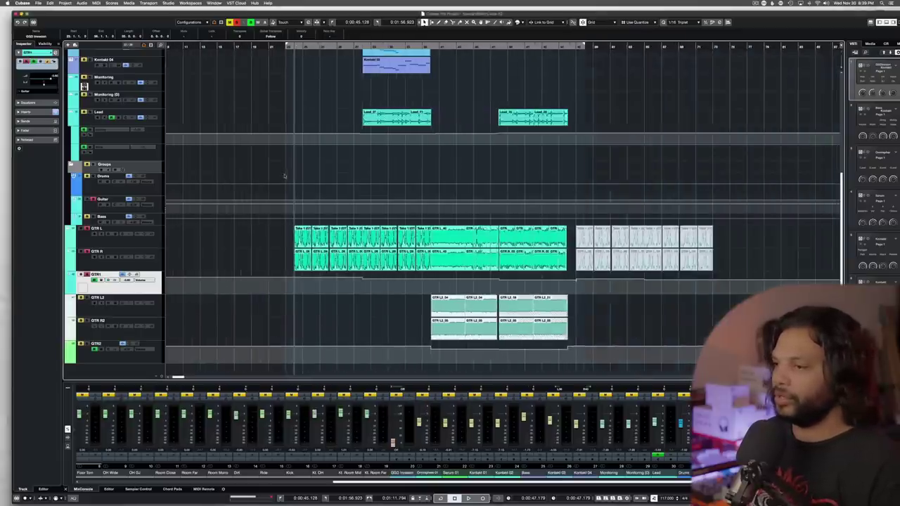
pyautogui.scroll(10, 281, 141)
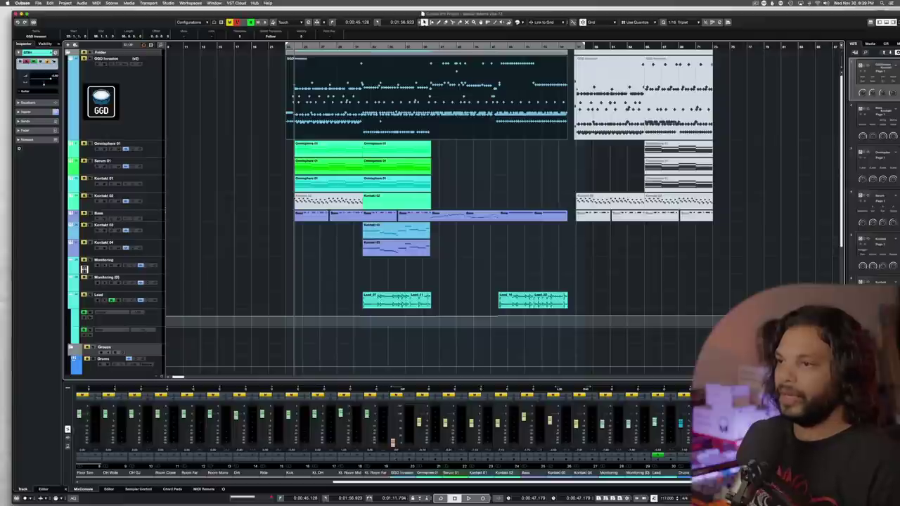
pyautogui.click(237, 23)
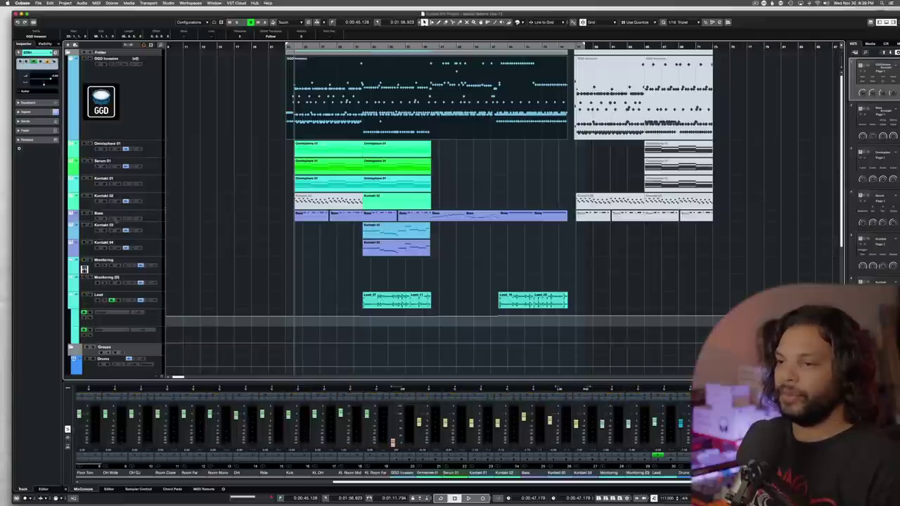
# - Solo the Bass track, play it with its Kontakt instrument open, and look through the layered DjinnBass and Umansky Bass instruments
pyautogui.click(90, 213)
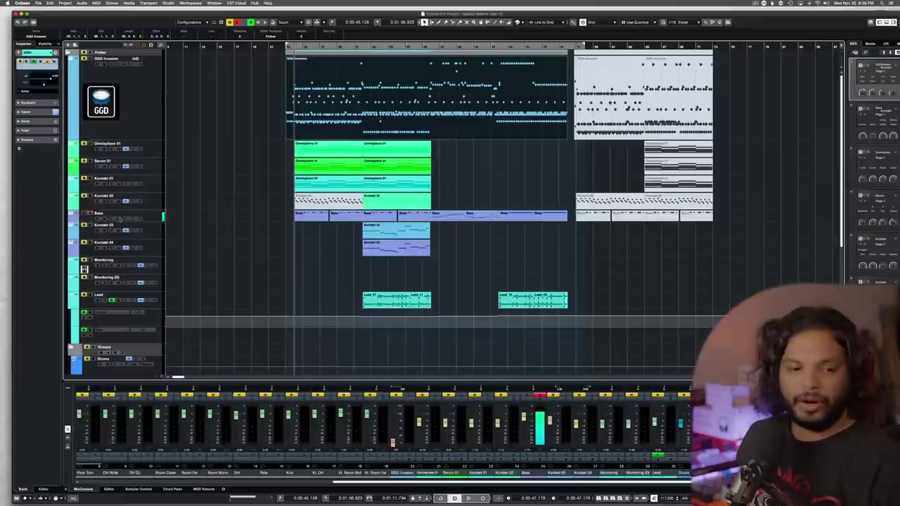
pyautogui.click(118, 218)
pyautogui.scroll(-5, 448, 193)
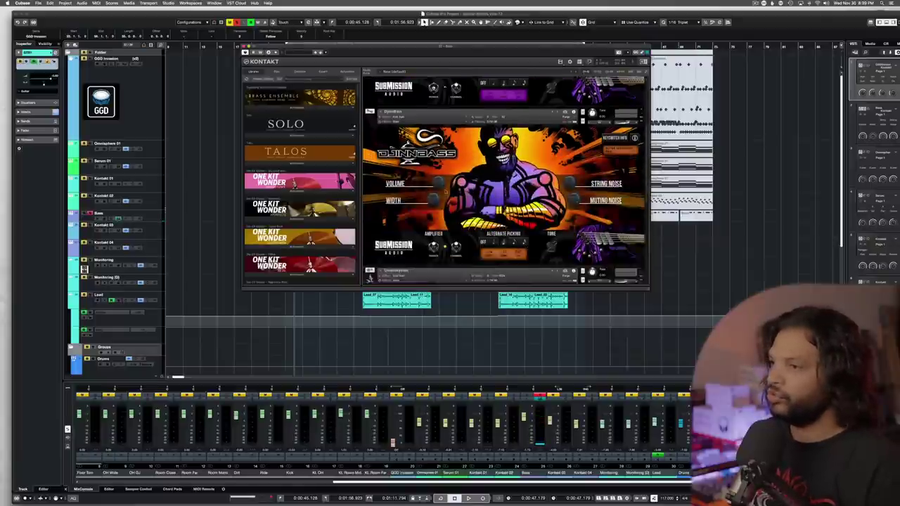
pyautogui.scroll(5, 446, 194)
pyautogui.press('space')
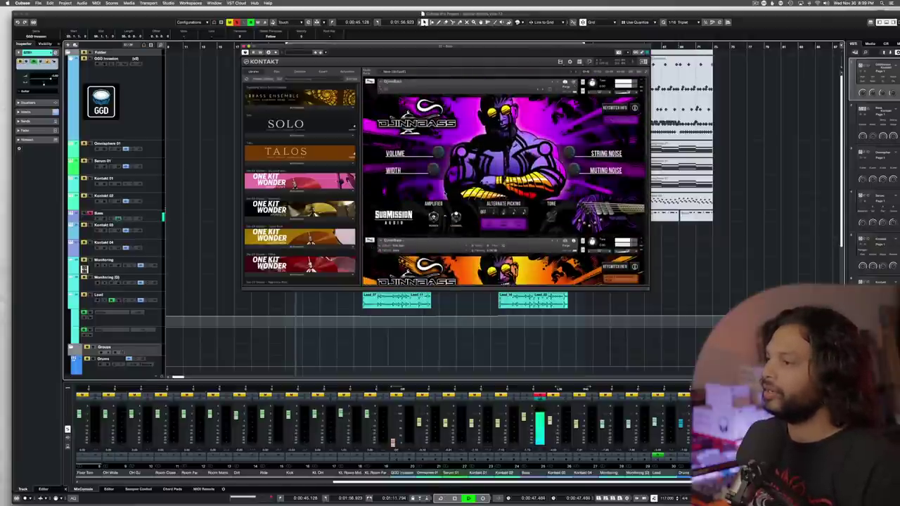
pyautogui.scroll(-5, 443, 192)
pyautogui.scroll(2, 444, 193)
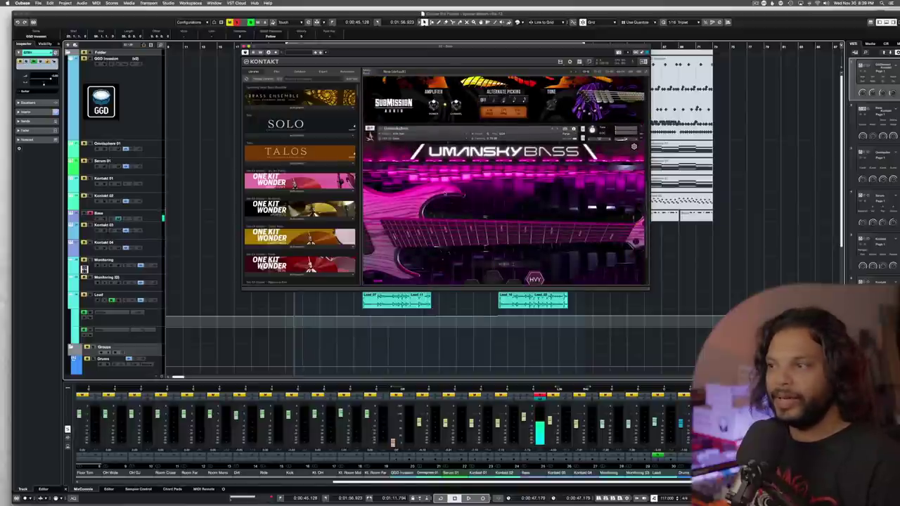
pyautogui.scroll(3, 442, 196)
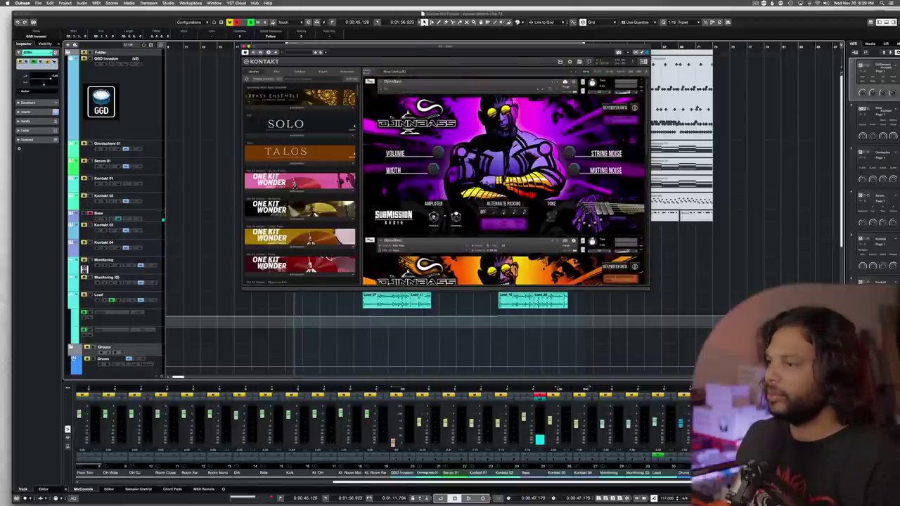
pyautogui.scroll(-5, 393, 172)
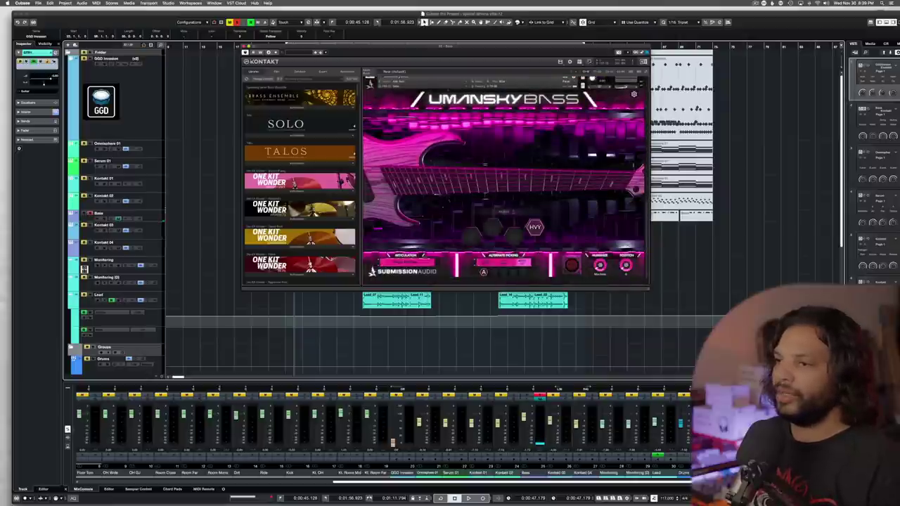
pyautogui.click(245, 46)
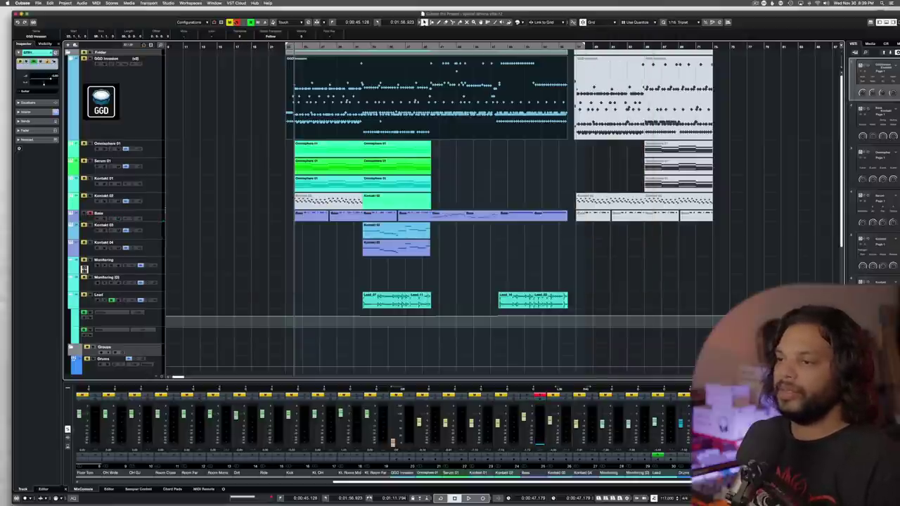
# - Reset the solo and mute states, solo the Bass track again, and play it together with the GTR1 guitars
pyautogui.click(238, 22)
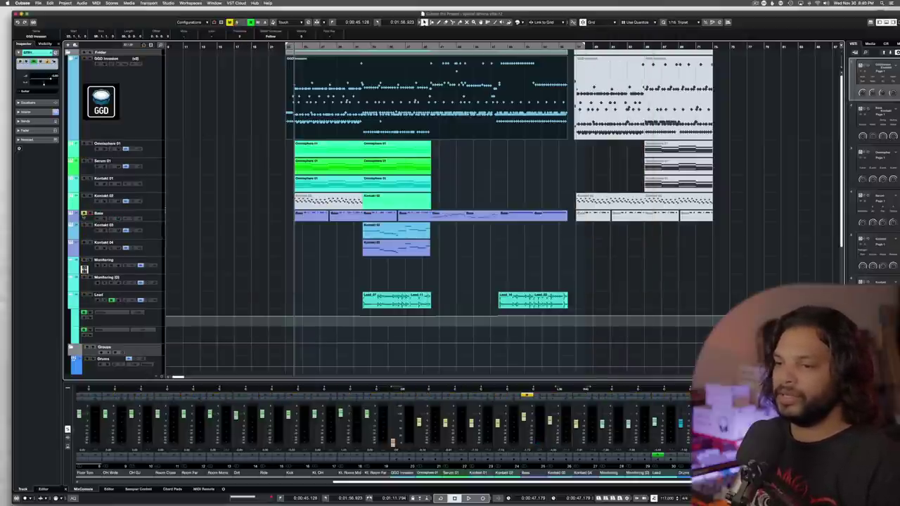
pyautogui.click(84, 214)
pyautogui.click(90, 213)
pyautogui.scroll(-6, 192, 213)
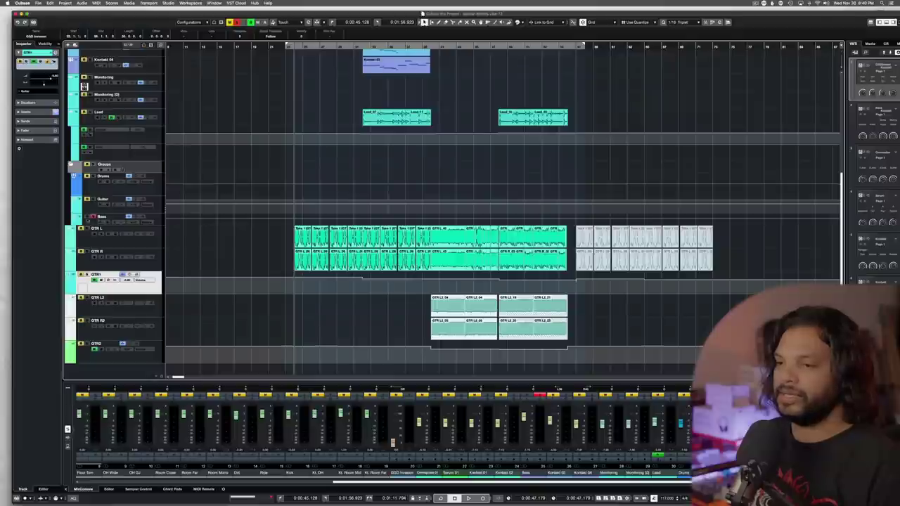
pyautogui.press('space')
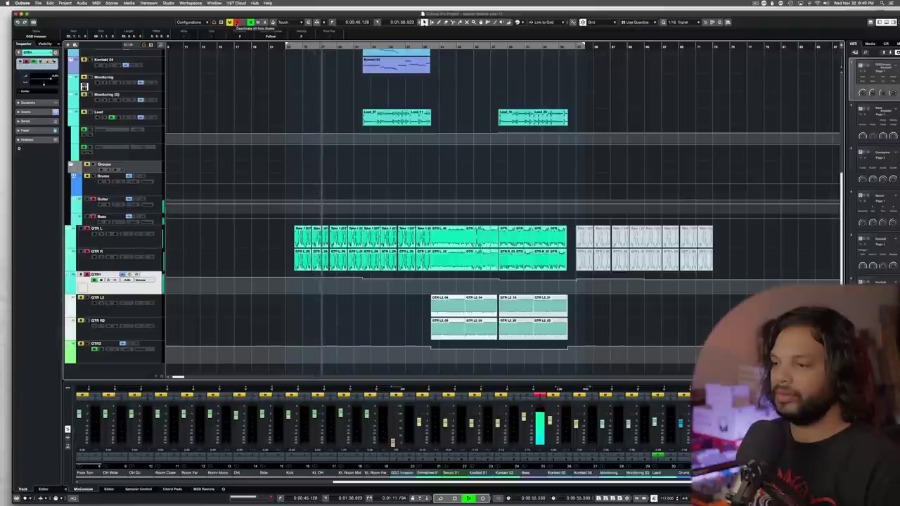
# - Deactivate all solo states in the project and play the full arrangement up to the start of its second section
pyautogui.press('space')
pyautogui.click(237, 23)
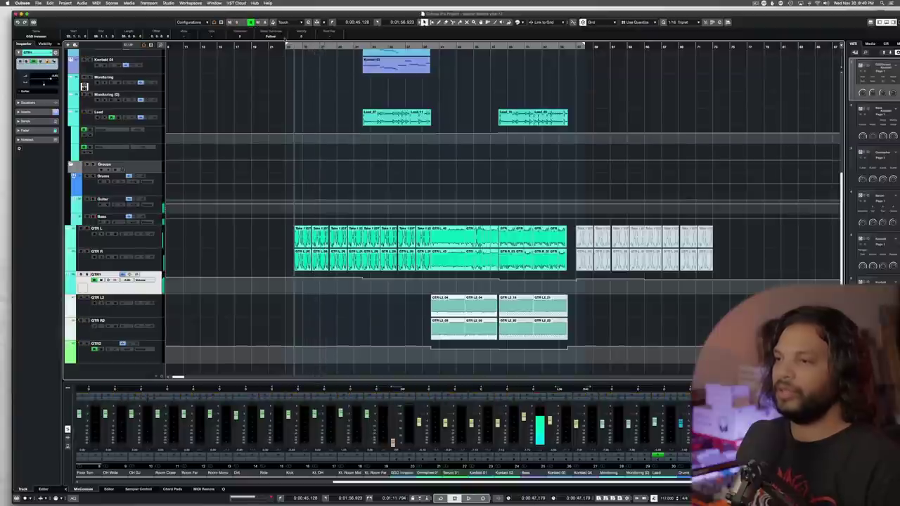
pyautogui.scroll(5, 297, 71)
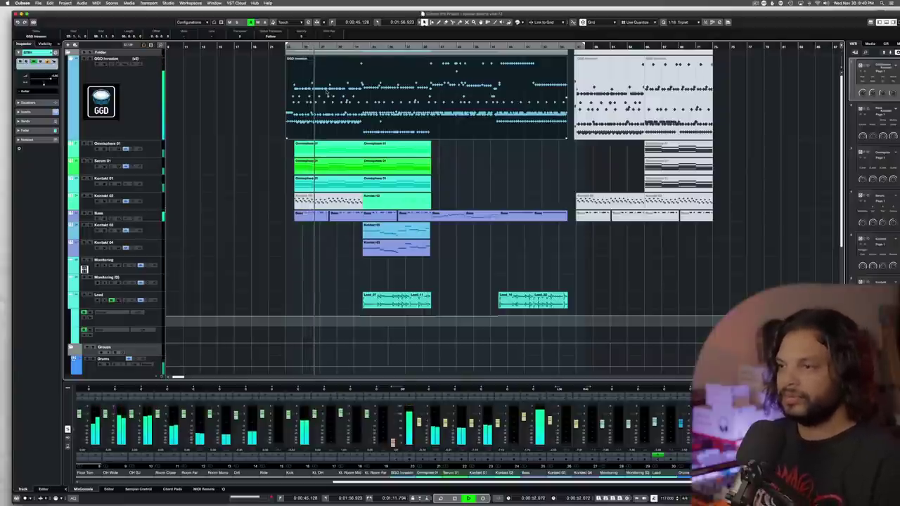
pyautogui.press('space')
pyautogui.click(360, 47)
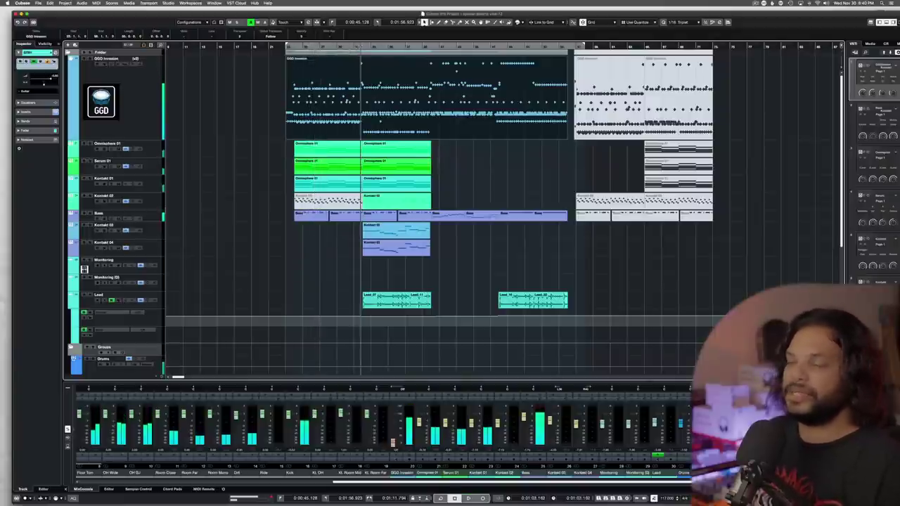
# - Open the GGD Invasion part in the Drum Editor and play the section where the Hats Tight Tip and Hats Tight Edge pattern begins
pyautogui.doubleClick(360, 91)
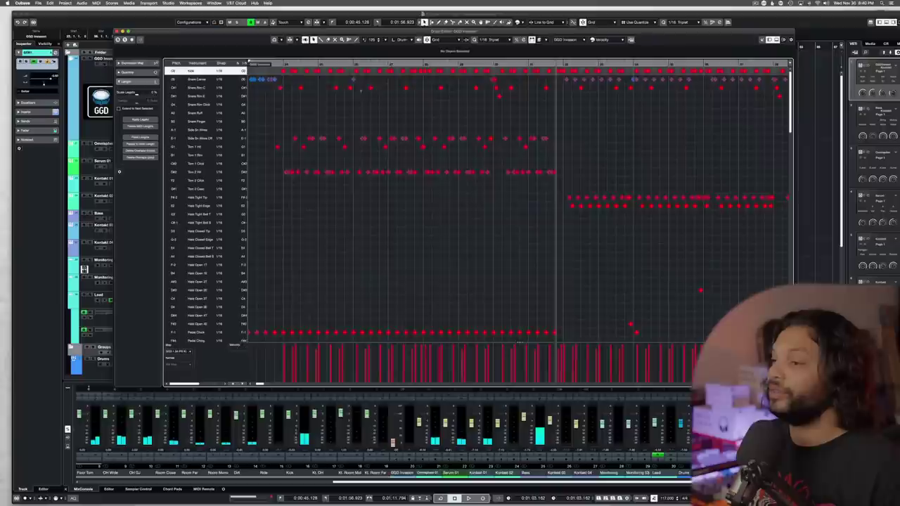
pyautogui.hscroll(3, 575, 126)
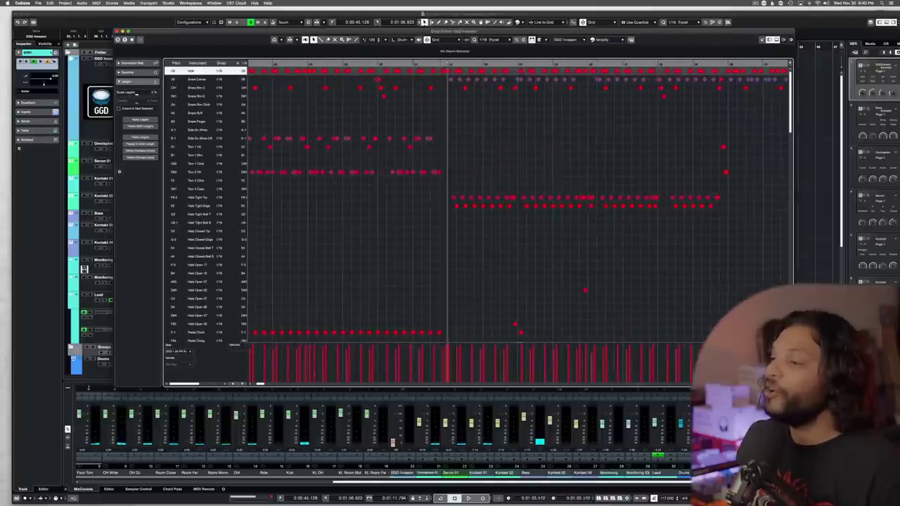
pyautogui.hscroll(3, 520, 149)
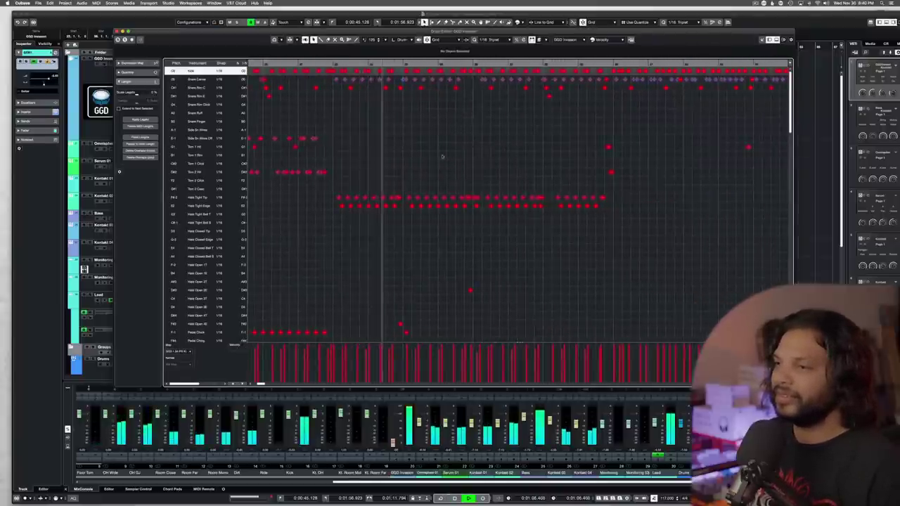
pyautogui.click(333, 64)
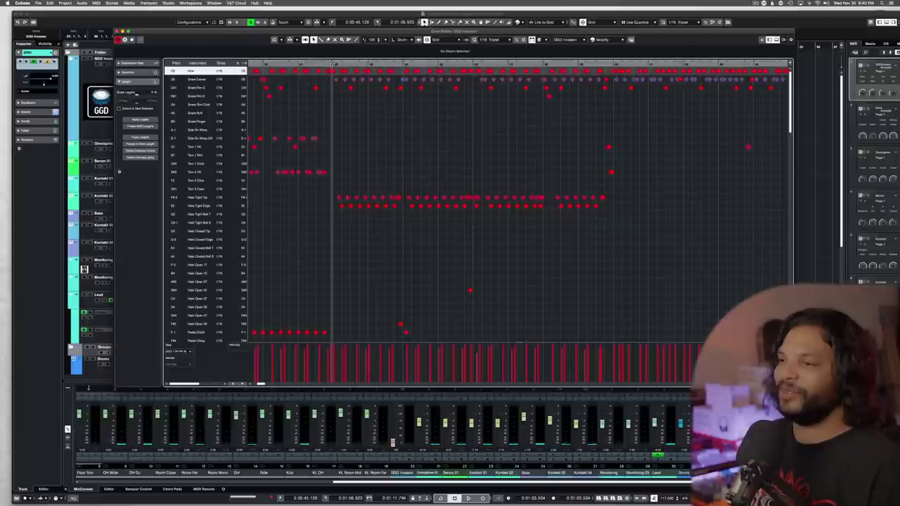
pyautogui.moveTo(332, 95); pyautogui.dragTo(332, 141)
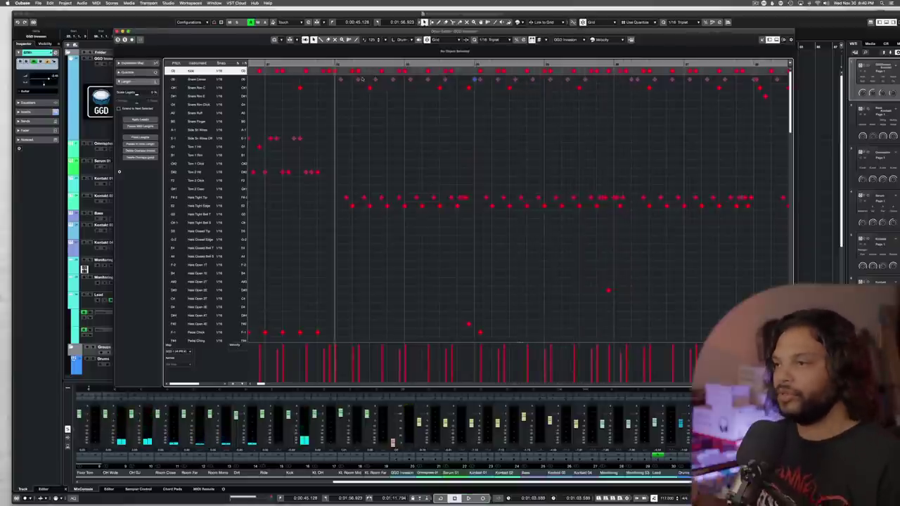
pyautogui.press('space')
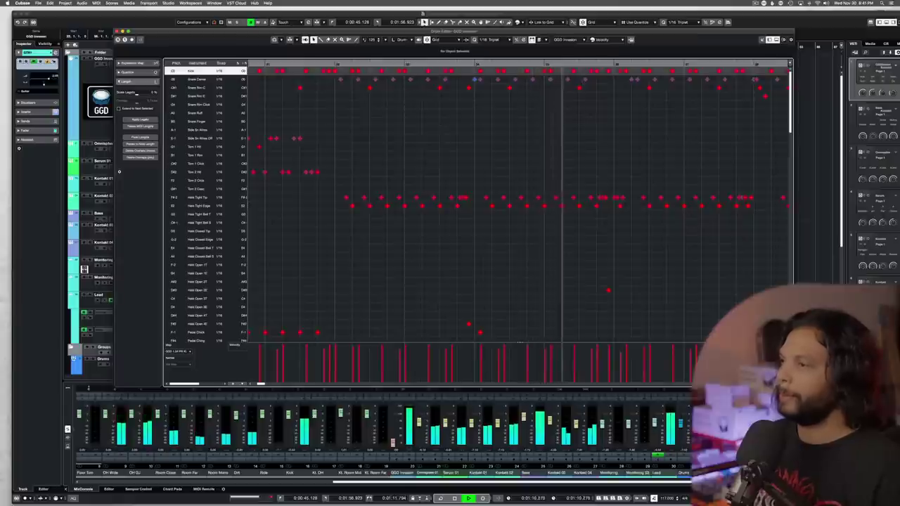
pyautogui.hscroll(2, 587, 139)
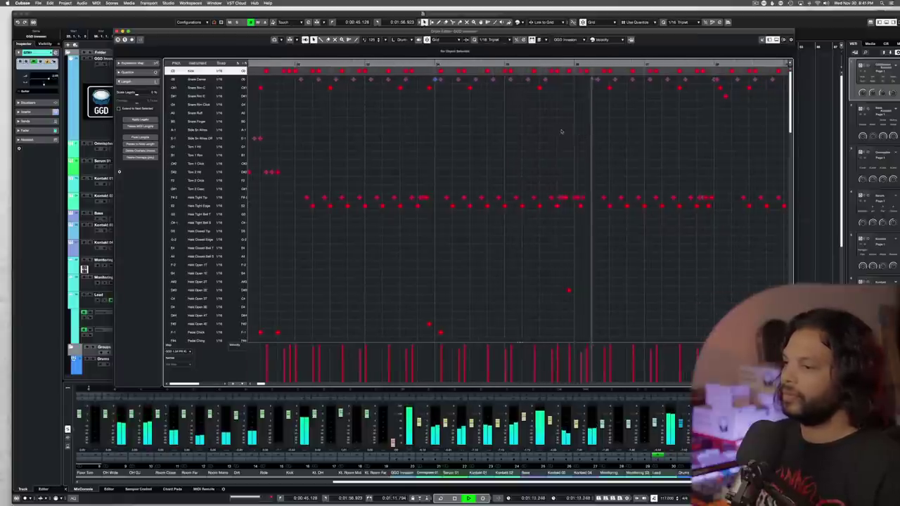
pyautogui.press('space')
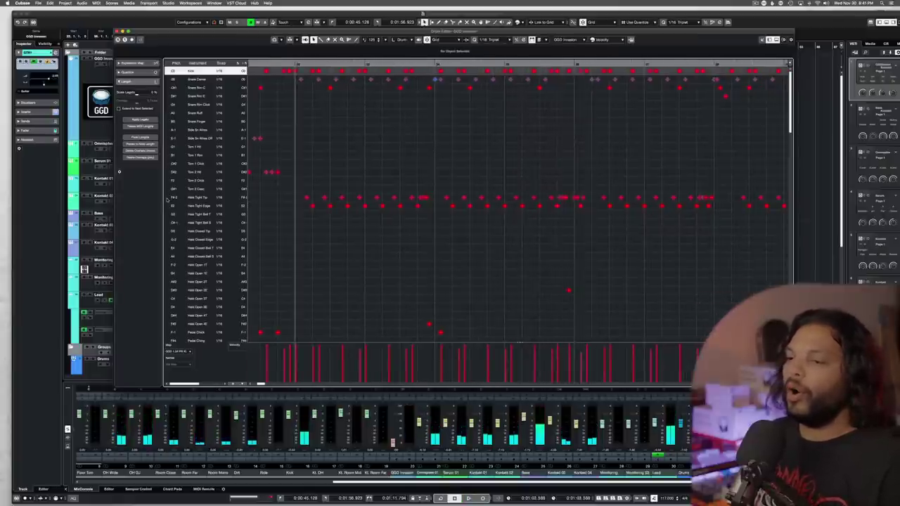
# - Audition the hi-hat articulations row by row, from Hats Tight Tip down through the Hats Open sounds and back up to Hats Tight Tip
pyautogui.click(167, 198)
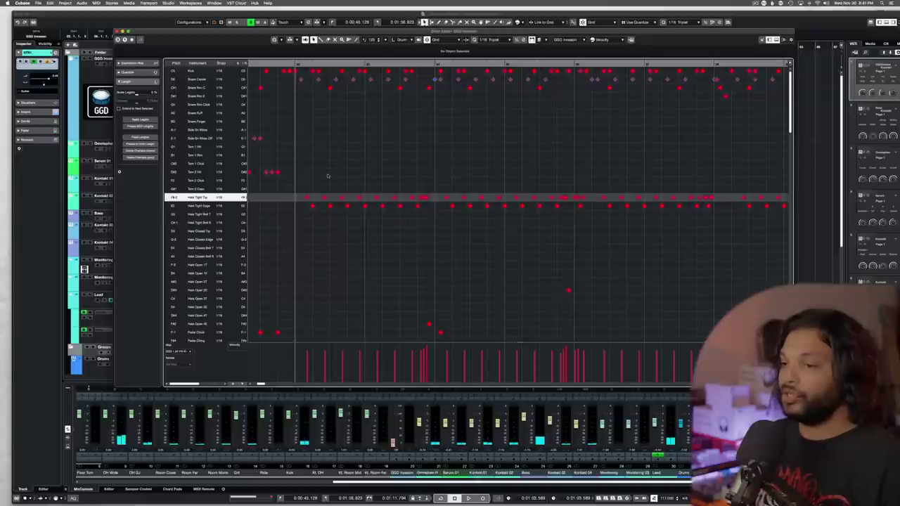
pyautogui.scroll(-3, 328, 176)
pyautogui.press('Down')
pyautogui.press('Down')
pyautogui.press('Down')
pyautogui.press('Down')
pyautogui.press('Down')
pyautogui.press('Down')
pyautogui.press('Down')
pyautogui.press('Down')
pyautogui.press('Down')
pyautogui.press('Down')
pyautogui.press('Down')
pyautogui.press('Down')
pyautogui.press('Down')
pyautogui.press('Down')
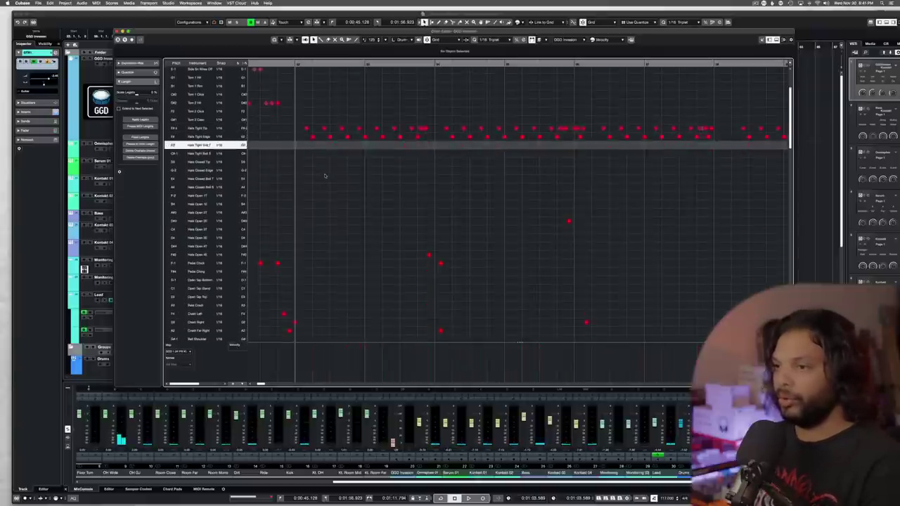
pyautogui.press('Up')
pyautogui.press('Up')
pyautogui.press('Up')
pyautogui.press('Up')
pyautogui.press('Up')
pyautogui.press('Up')
pyautogui.press('Up')
pyautogui.press('Up')
pyautogui.press('Up')
pyautogui.press('Up')
pyautogui.press('Up')
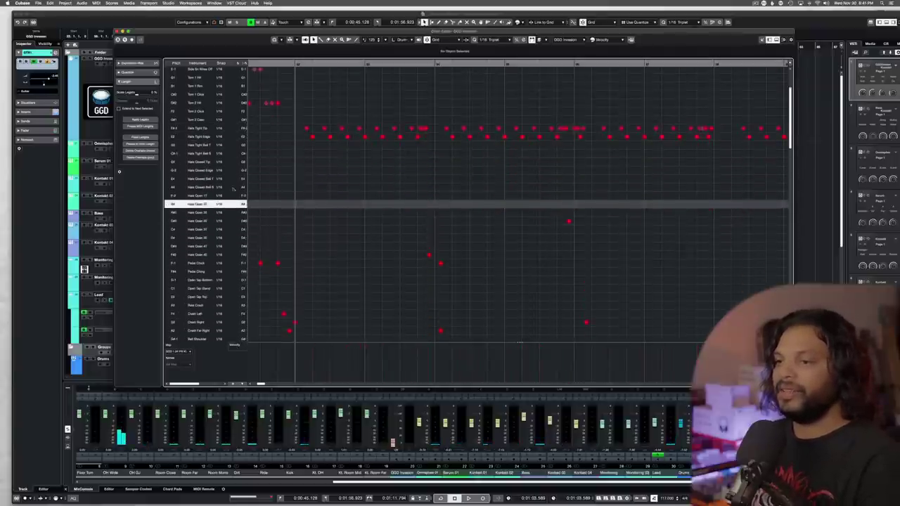
pyautogui.press('Up')
pyautogui.press('Up')
pyautogui.press('Up')
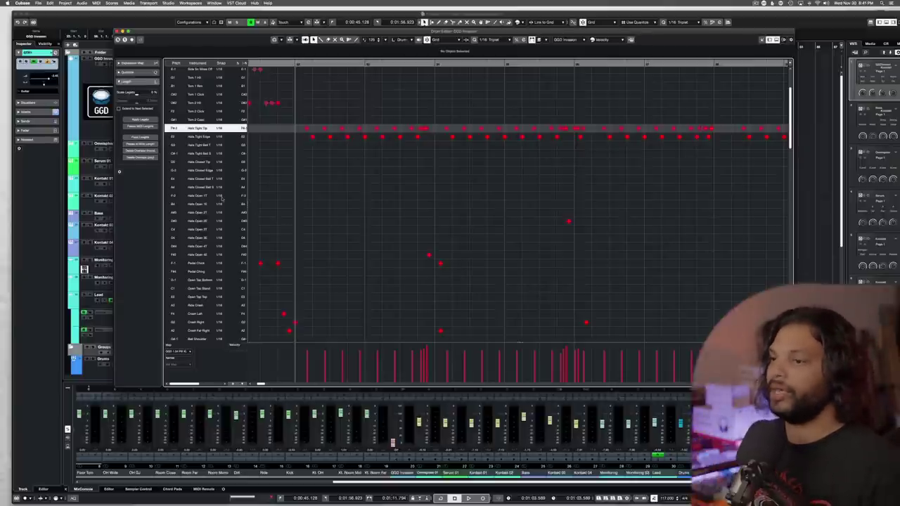
# - Compare the sounds of the Hats Tight Edge, Bell and Tip articulations with Hats Closed Tip and Hats Closed Edge
pyautogui.click(168, 138)
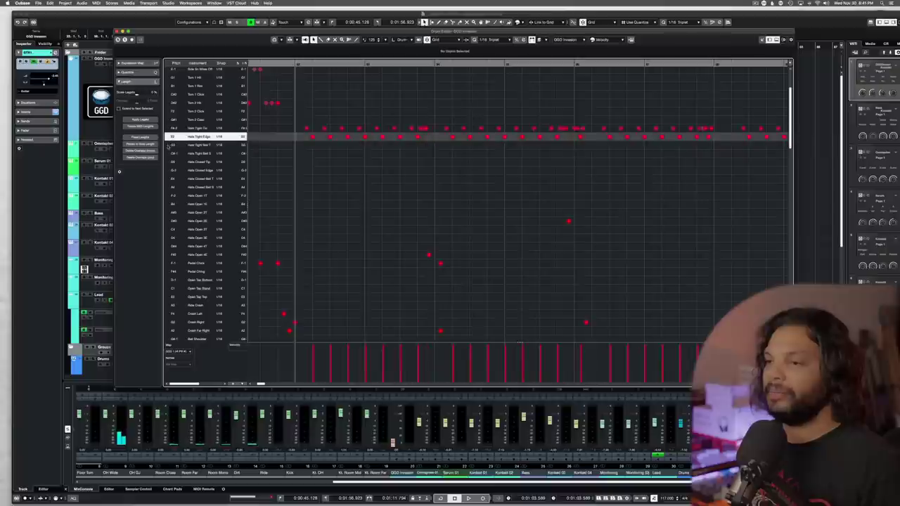
pyautogui.click(168, 146)
pyautogui.click(168, 153)
pyautogui.click(168, 147)
pyautogui.click(169, 154)
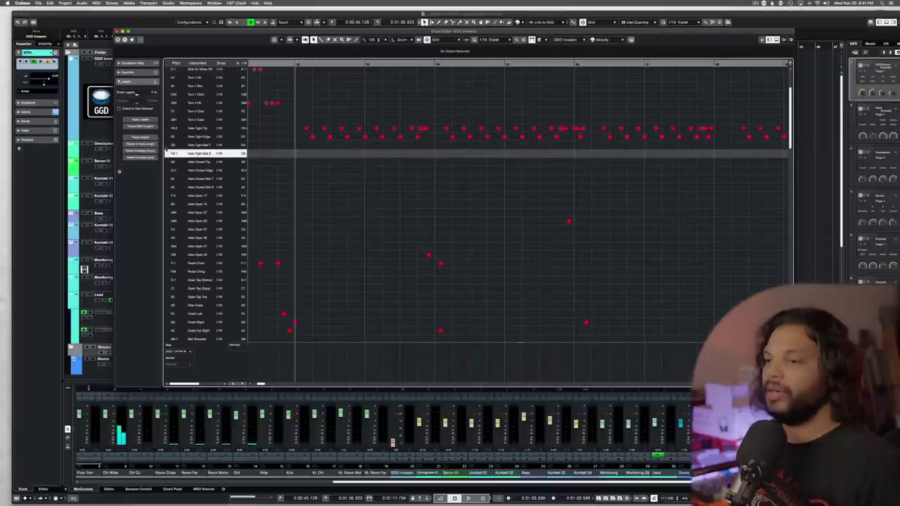
pyautogui.click(168, 145)
pyautogui.click(168, 153)
pyautogui.click(169, 145)
pyautogui.click(167, 154)
pyautogui.click(166, 144)
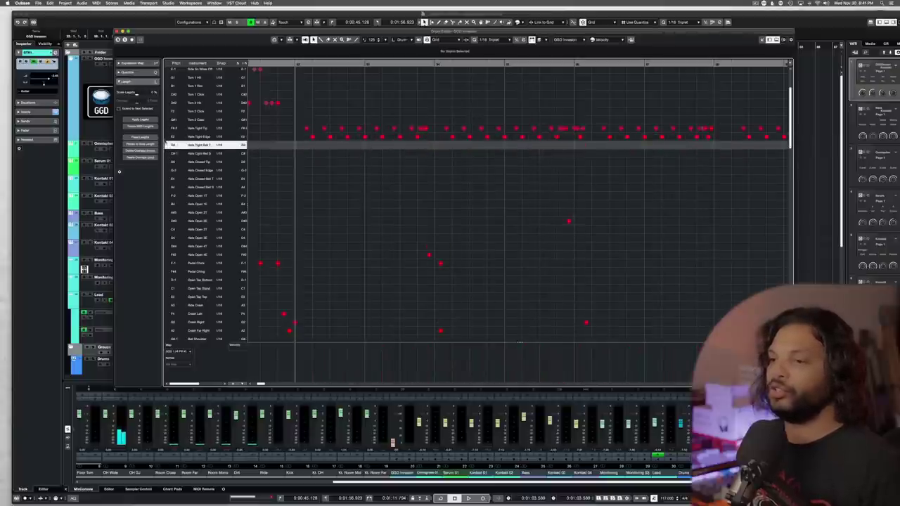
pyautogui.click(167, 137)
pyautogui.click(167, 128)
pyautogui.click(168, 163)
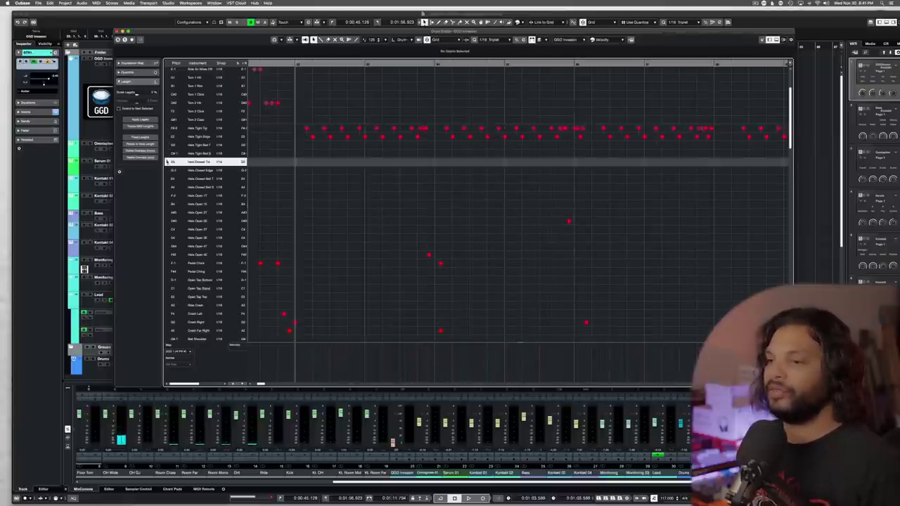
pyautogui.click(168, 171)
pyautogui.click(168, 163)
pyautogui.click(168, 154)
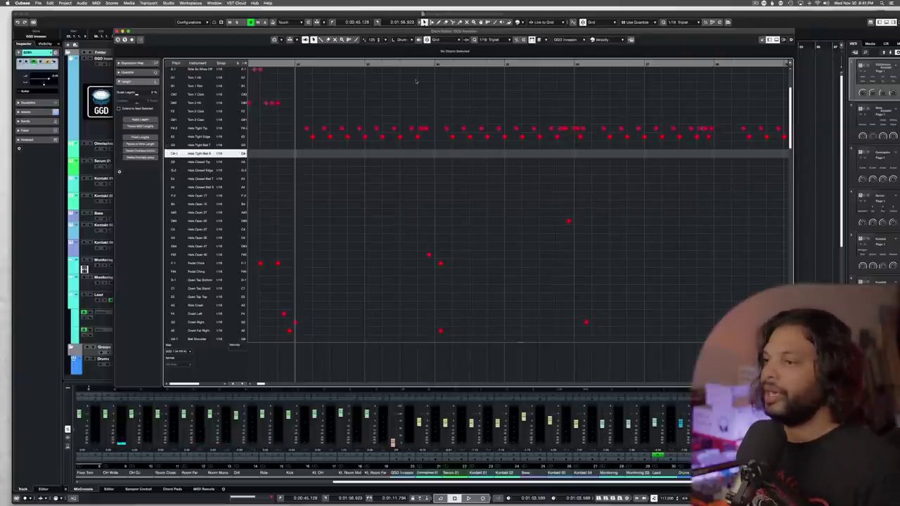
# - Play through the tight hi-hat pattern with its open-hat and crash accents in the Drum Editor, and reposition the playhead near its end
pyautogui.click(413, 63)
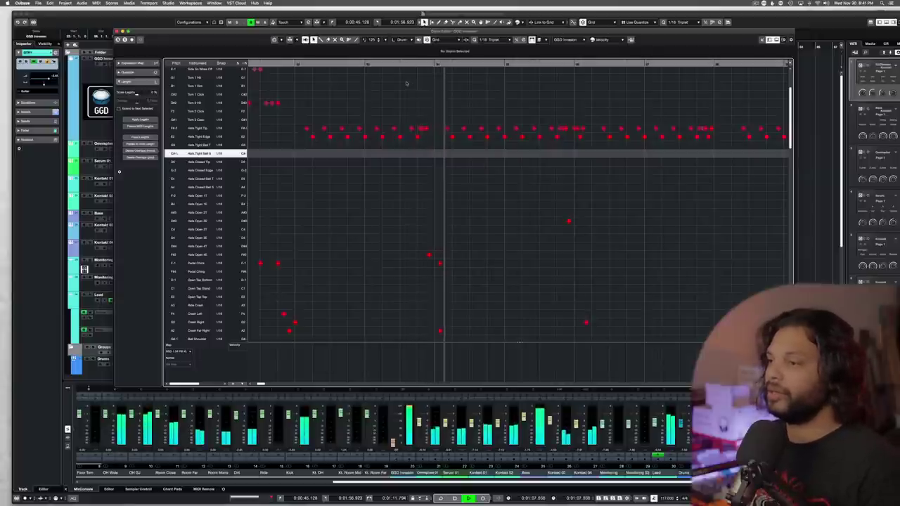
pyautogui.click(559, 70)
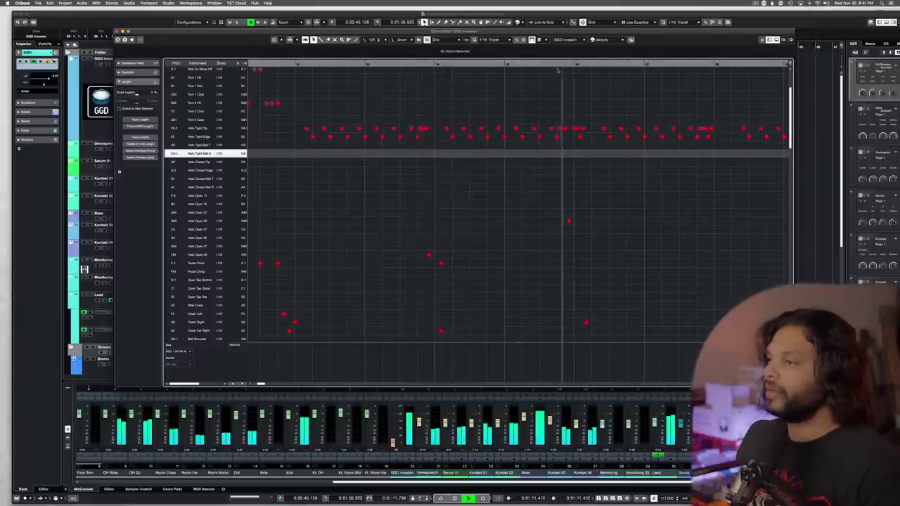
pyautogui.click(557, 71)
pyautogui.hscroll(3, 523, 101)
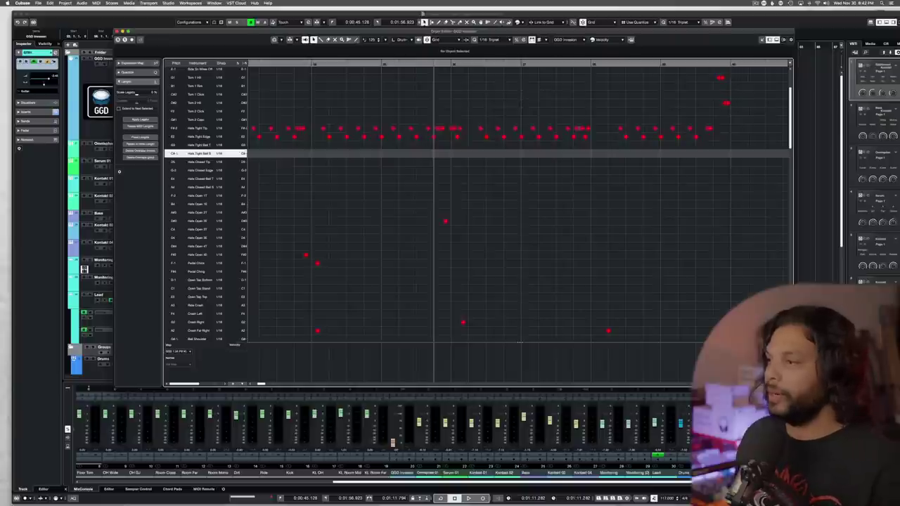
pyautogui.click(553, 65)
# - Open the Kontakt GGD Benny Greb kit, try the Byzance Vintage Sand 16-inch Hats during playback, and switch back to the 14-inch Hats
pyautogui.click(631, 40)
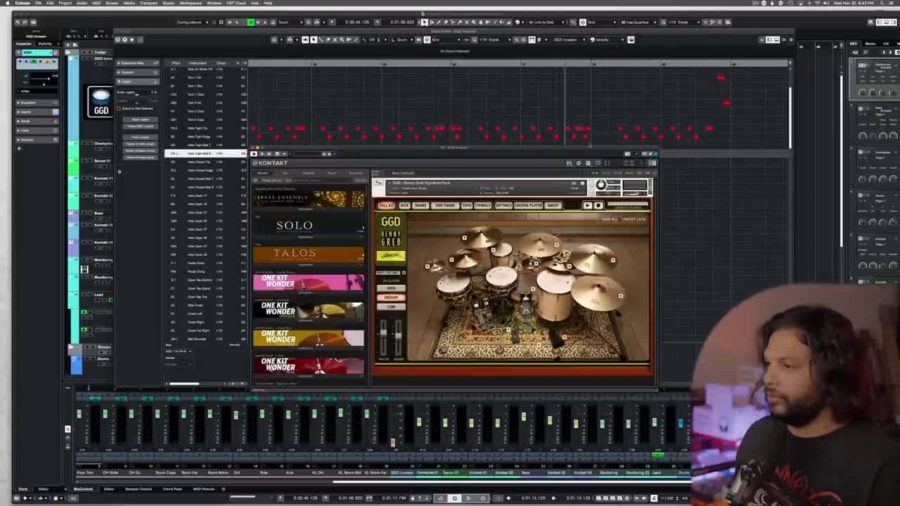
pyautogui.click(454, 261)
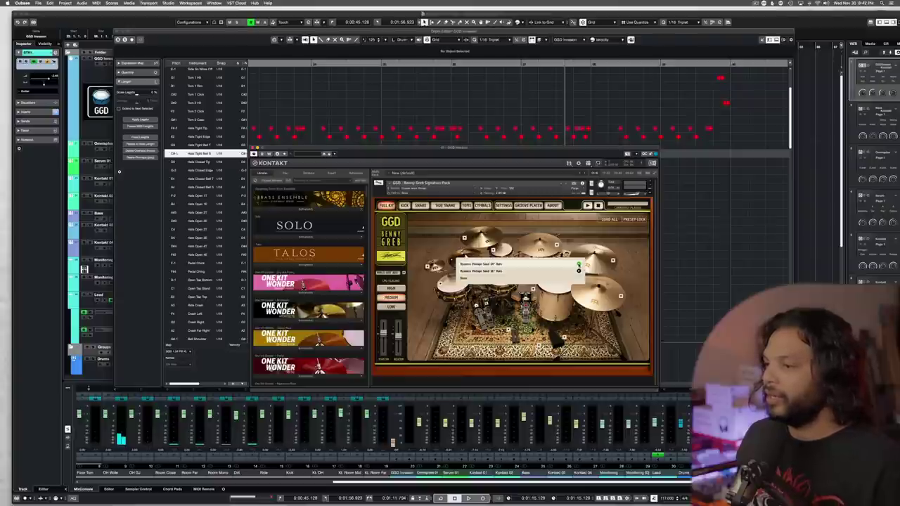
pyautogui.click(548, 272)
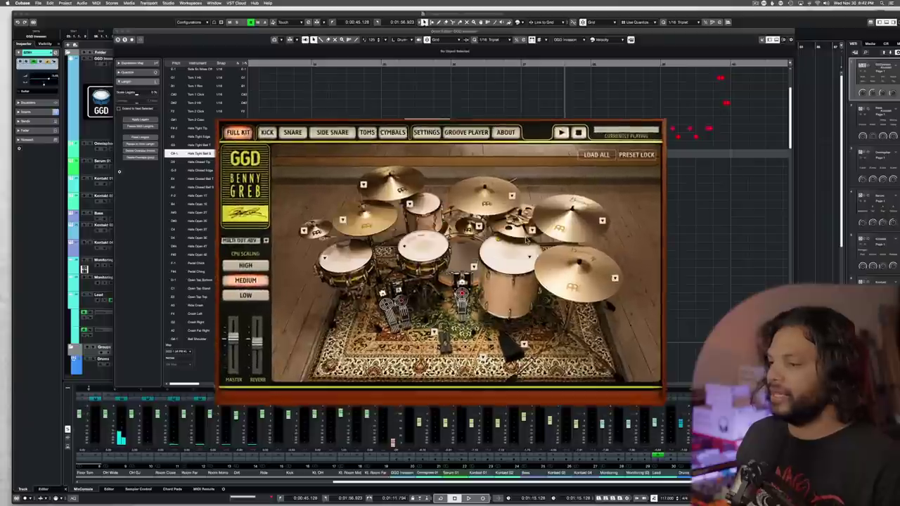
pyautogui.press('space')
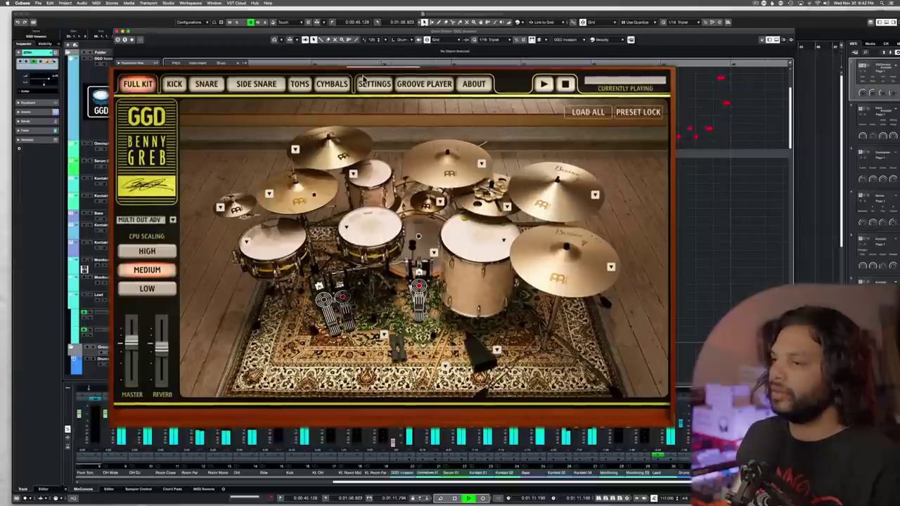
pyautogui.click(269, 194)
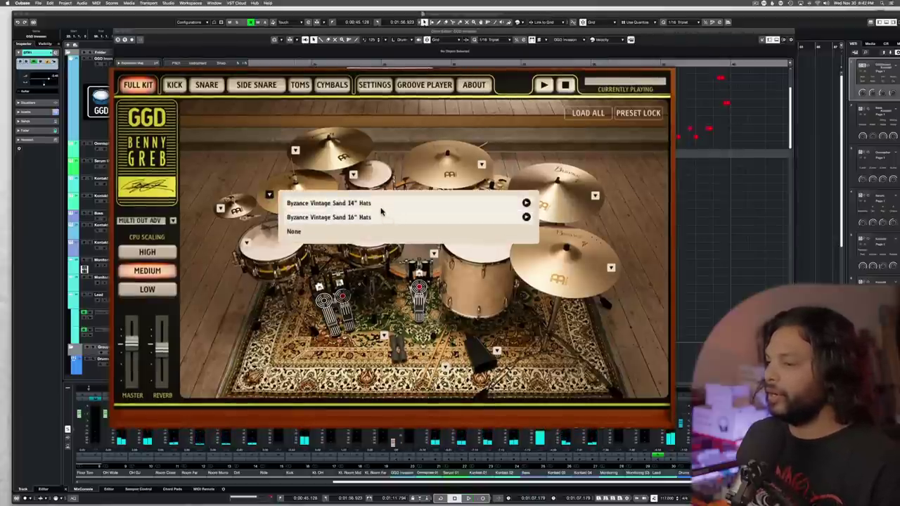
pyautogui.click(380, 209)
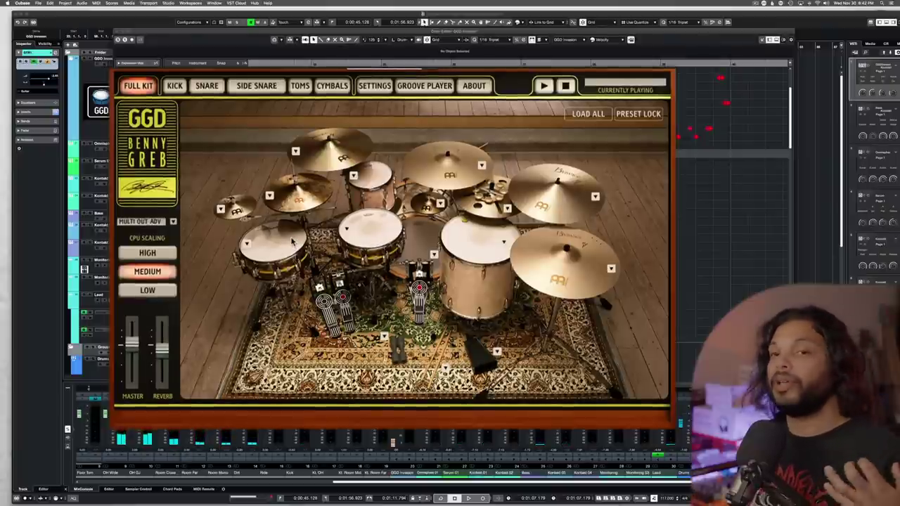
# - Try the Sonor Benny Greb Signature 13x5.75-inch Beech Snare [High Dry] as the main snare and audition it during playback
pyautogui.click(346, 229)
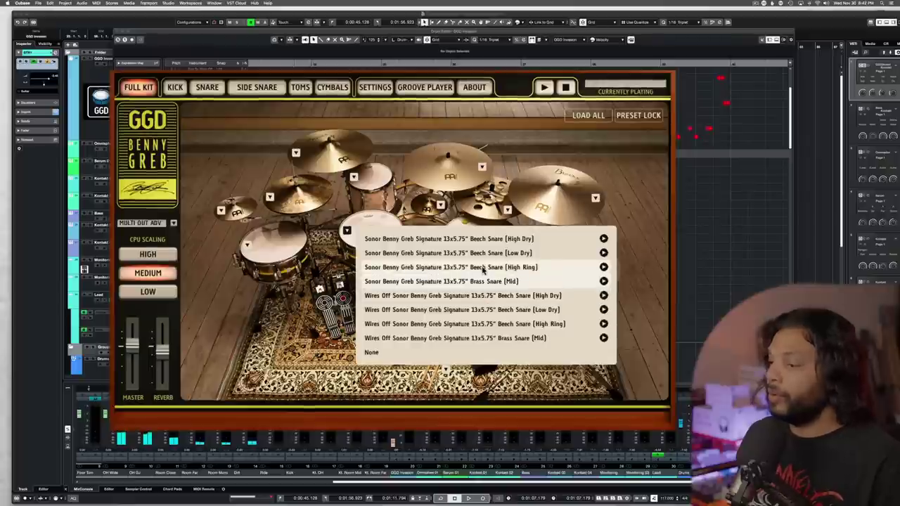
pyautogui.click(490, 243)
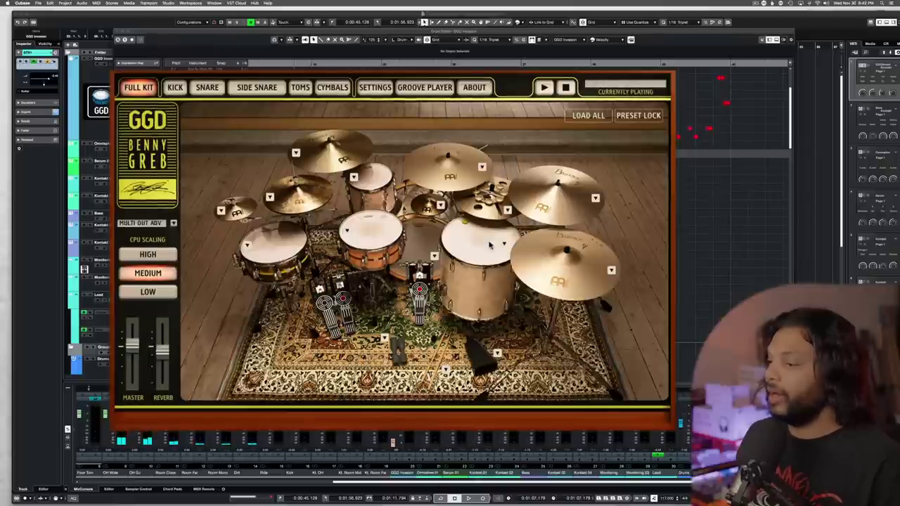
pyautogui.click(373, 236)
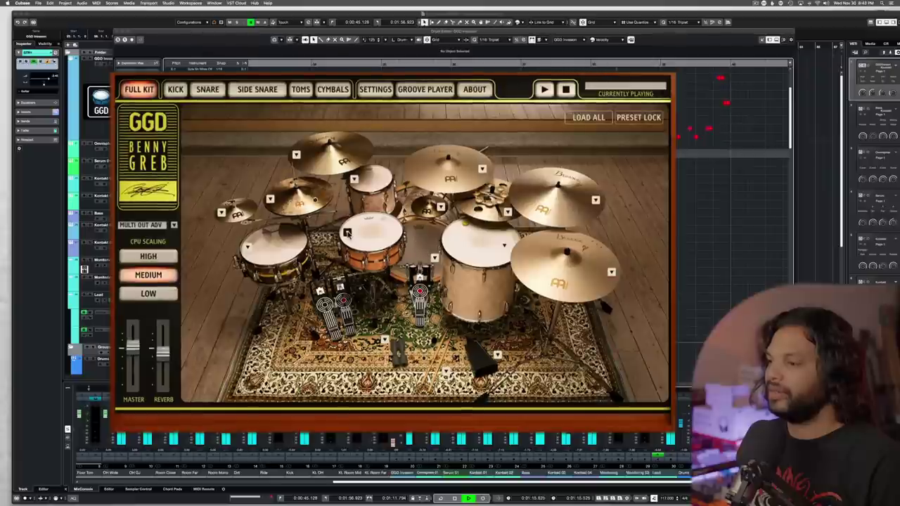
# - Load the Sonor Benny Greb Signature 13x5.75-inch Beech Snare [Low Dry] as the main snare and play the section
pyautogui.click(346, 232)
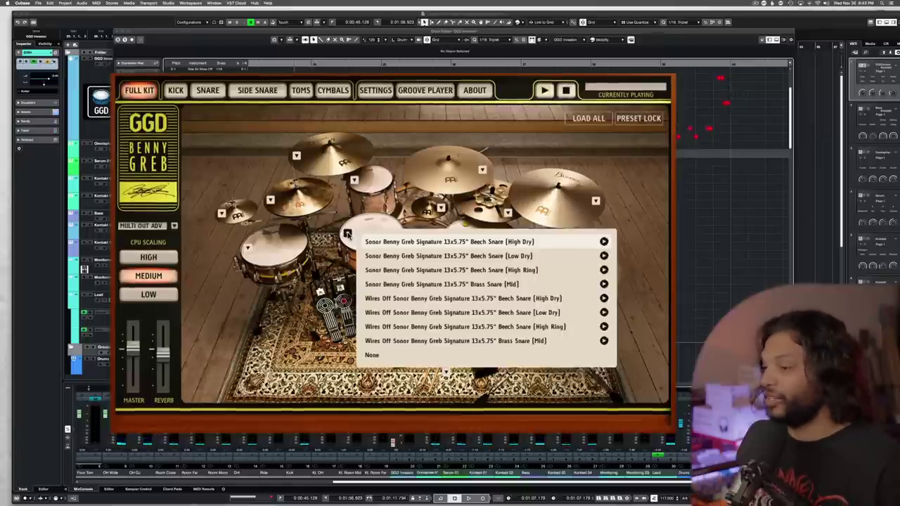
pyautogui.click(404, 258)
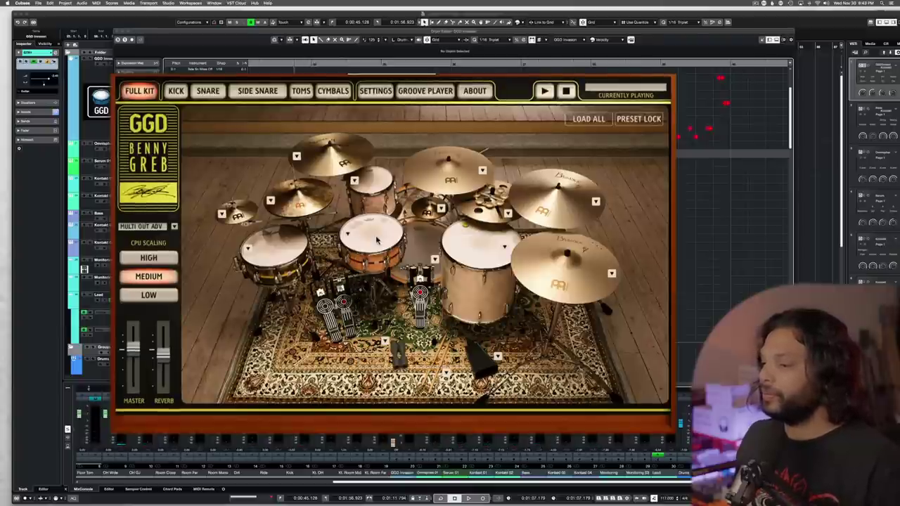
pyautogui.press('space')
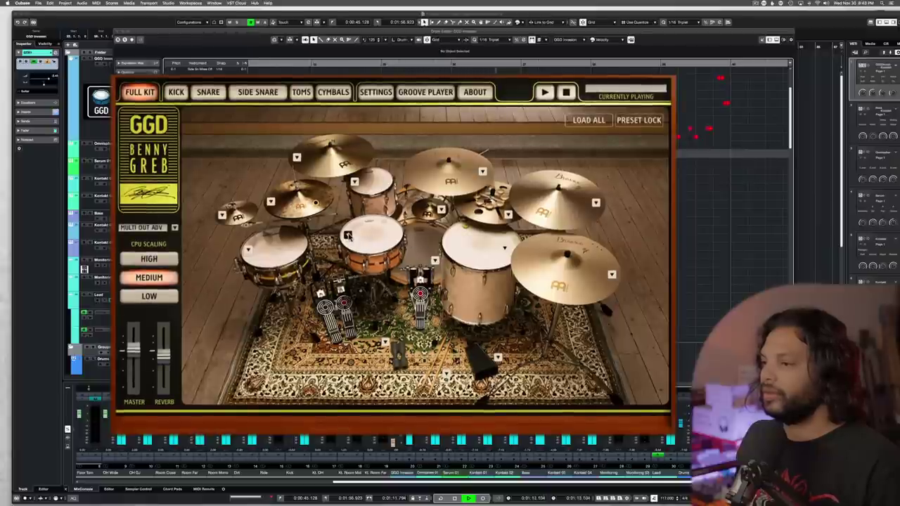
# - Load the Sonor Benny Greb Signature 13x5.75" Beech Snare [High Dry], then switch the kick to the Sonor Vintage 20x14" Kick after a brief playback
pyautogui.click(347, 236)
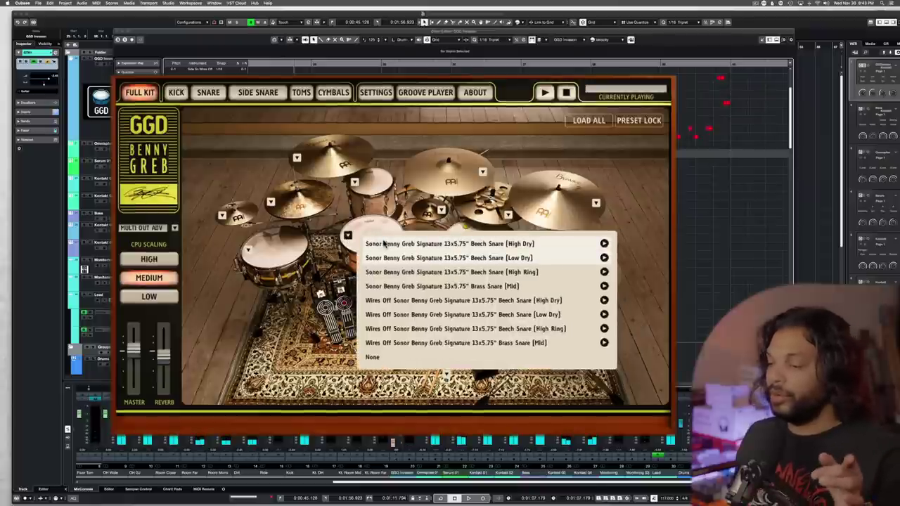
pyautogui.click(384, 243)
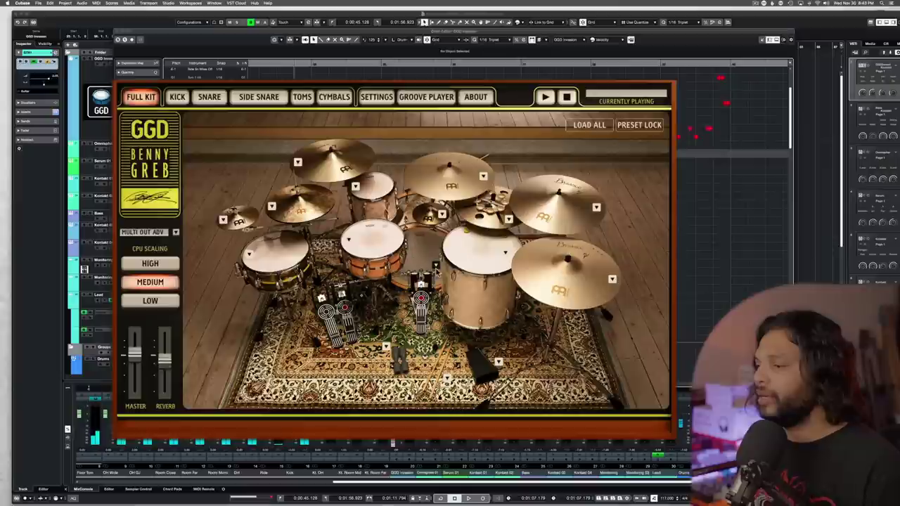
pyautogui.click(431, 266)
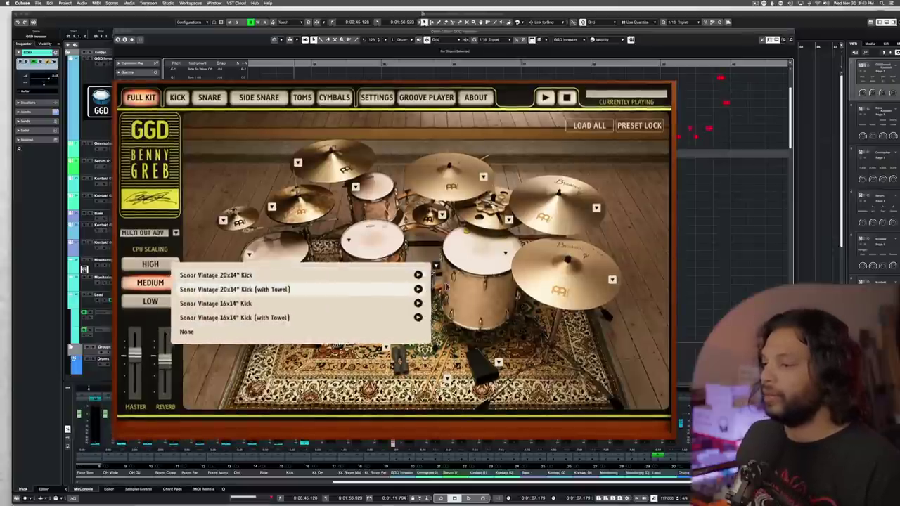
pyautogui.click(423, 263)
pyautogui.click(432, 266)
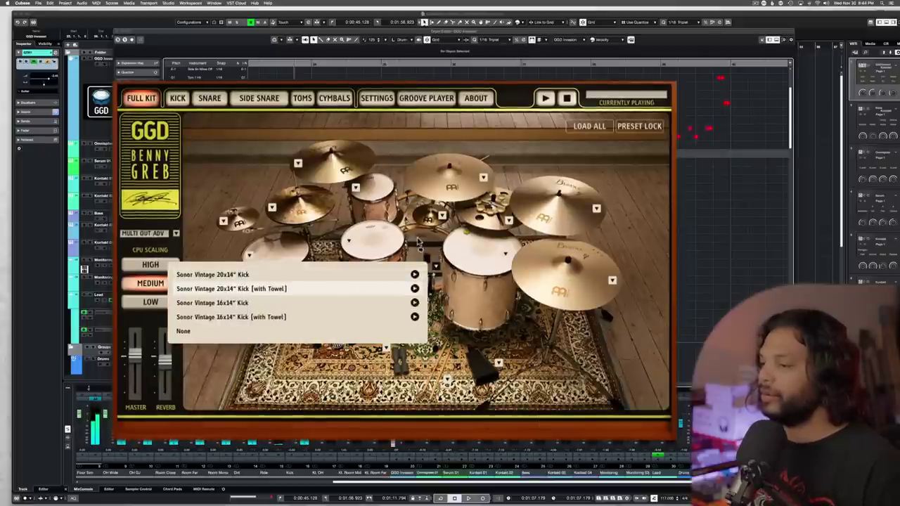
pyautogui.press('space')
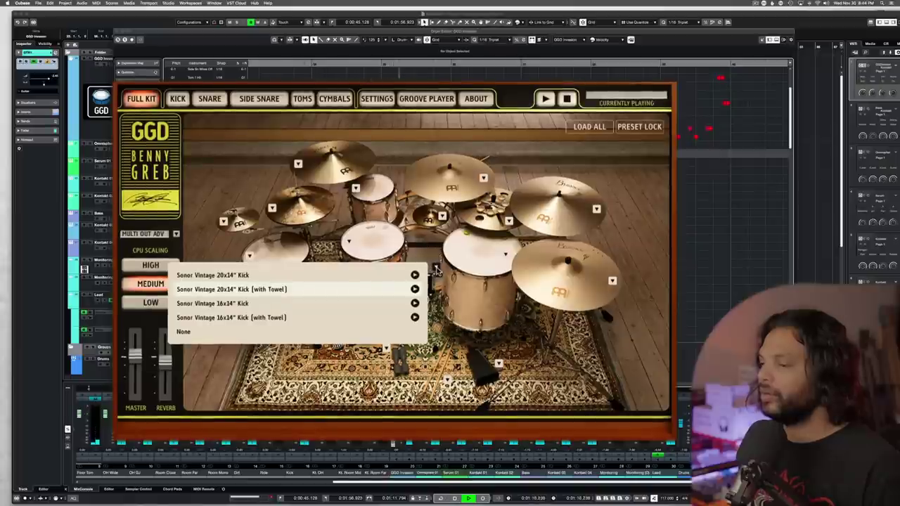
pyautogui.press('space')
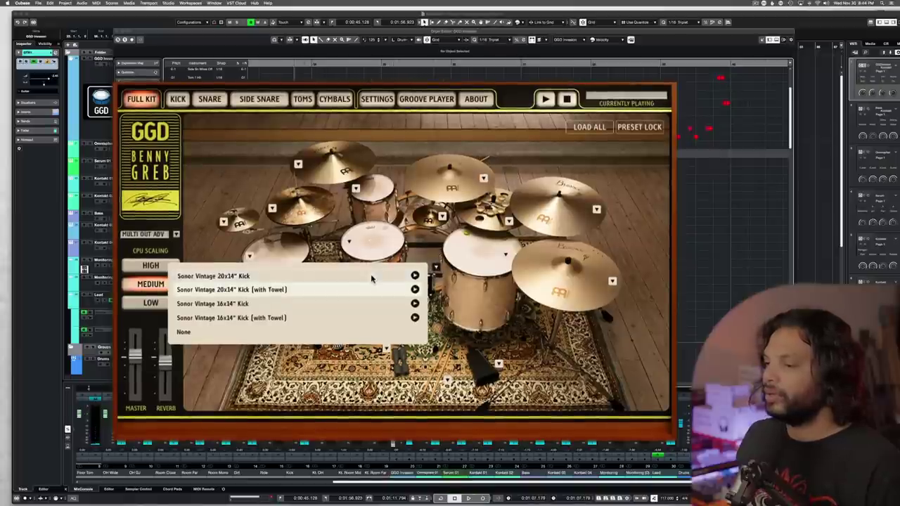
pyautogui.click(371, 275)
# - Load the Sonor Benny Greb Signature 13x5.75" Brass Snare [Mid] as the main snare and audition it during playback
pyautogui.click(348, 241)
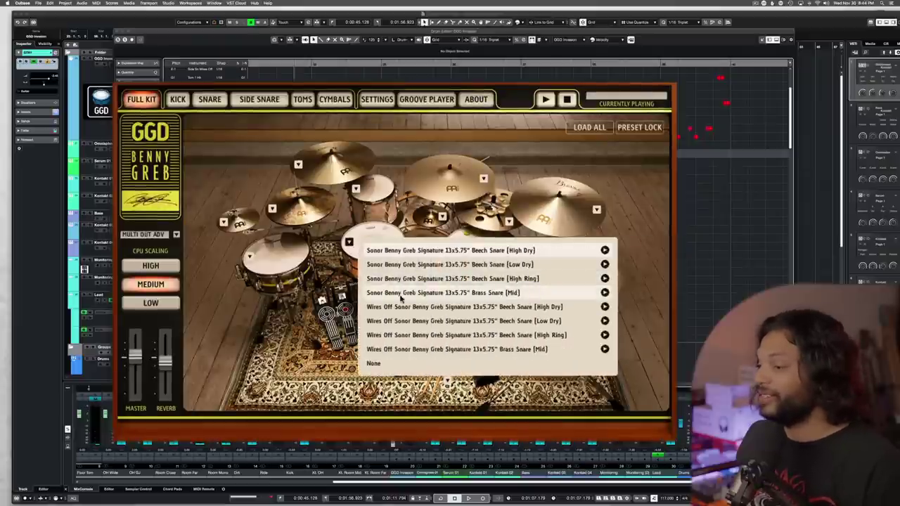
pyautogui.click(400, 298)
pyautogui.press('space')
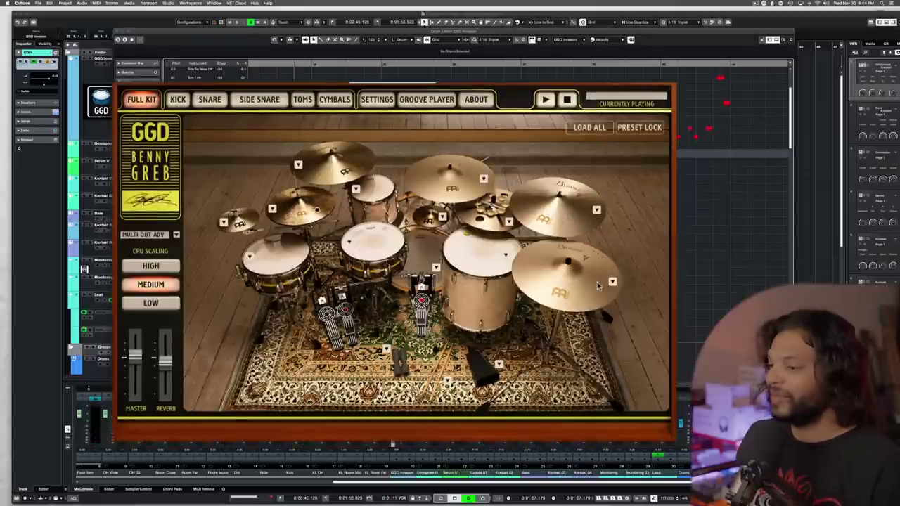
pyautogui.press('space')
# - Preview the four Wires Off snare variants and the Beech Snare [High Ring] from the main snare's list
pyautogui.click(349, 242)
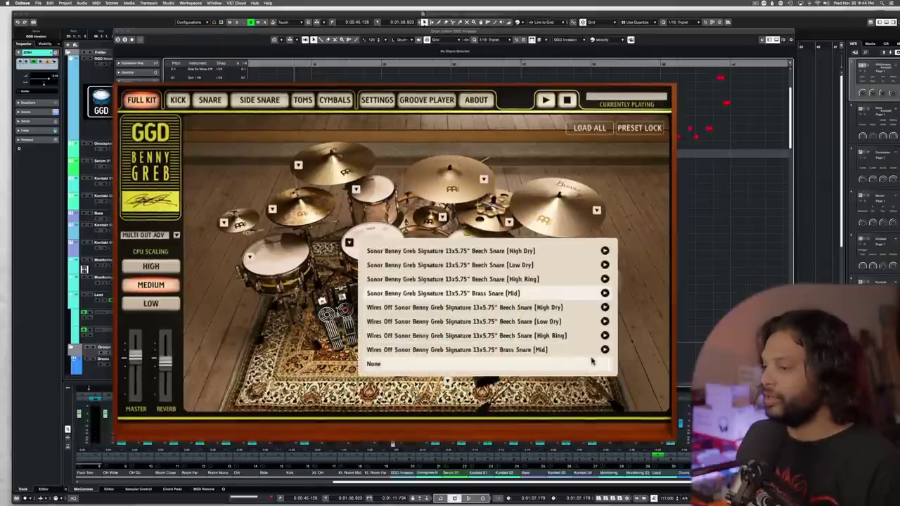
pyautogui.click(605, 350)
pyautogui.click(606, 338)
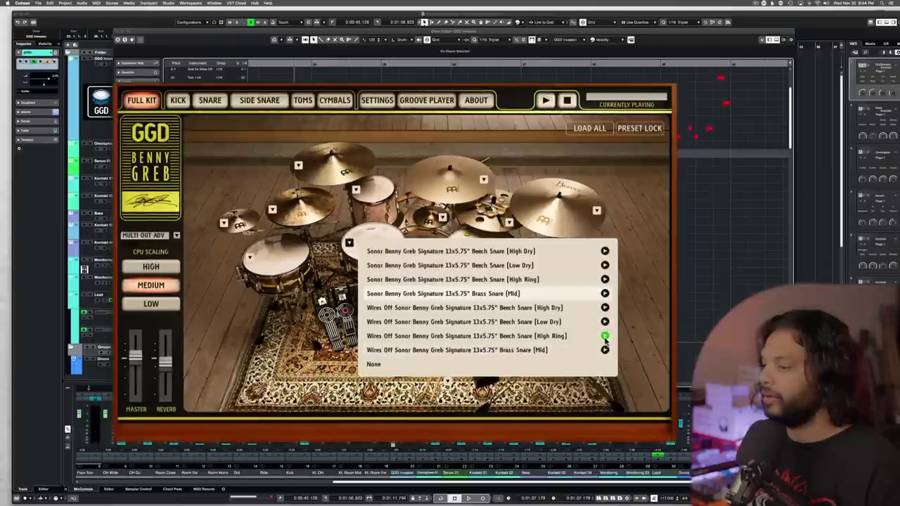
pyautogui.click(605, 323)
pyautogui.click(605, 308)
pyautogui.click(605, 322)
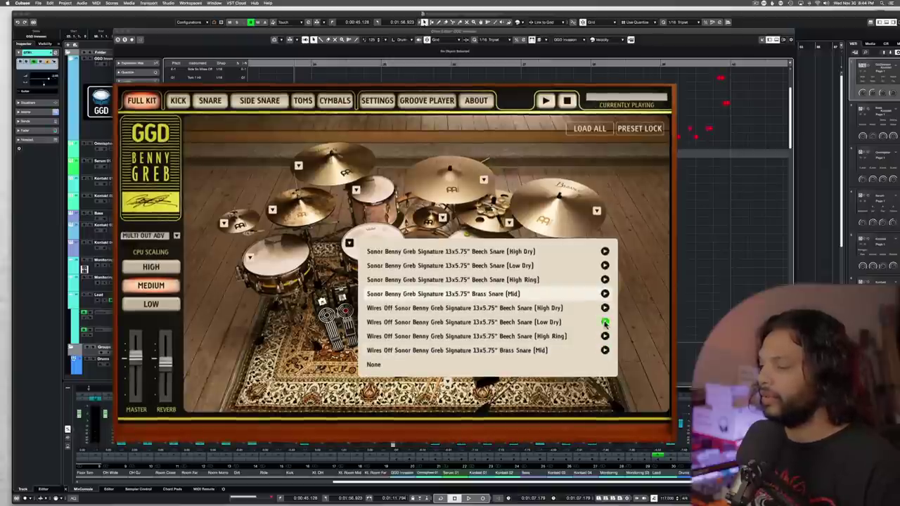
pyautogui.click(604, 280)
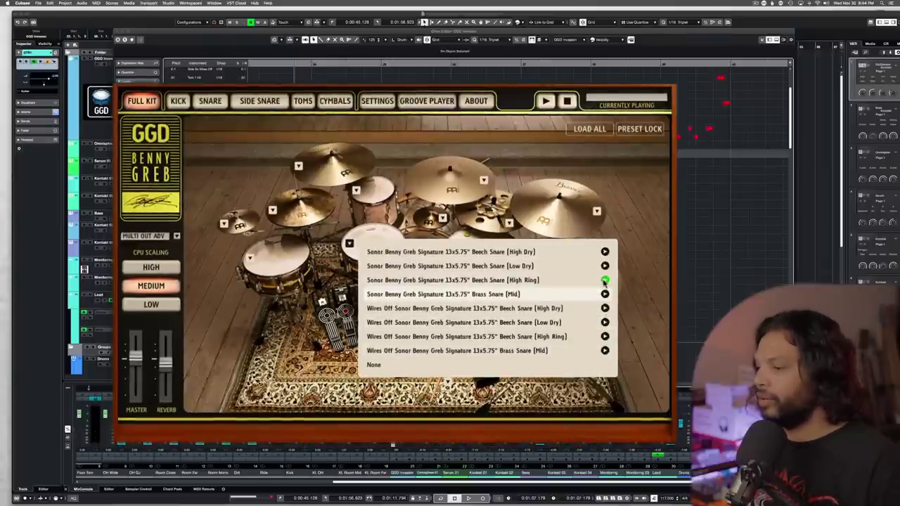
# - Try the Beech Snare [High Ring] as the main snare during playback, and switch back to the Brass Snare [Mid]
pyautogui.click(531, 281)
pyautogui.press('space')
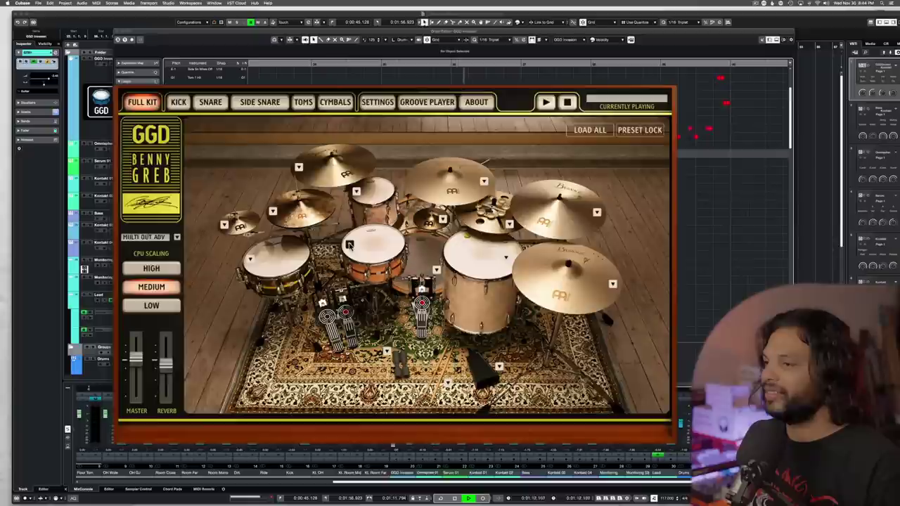
pyautogui.press('space')
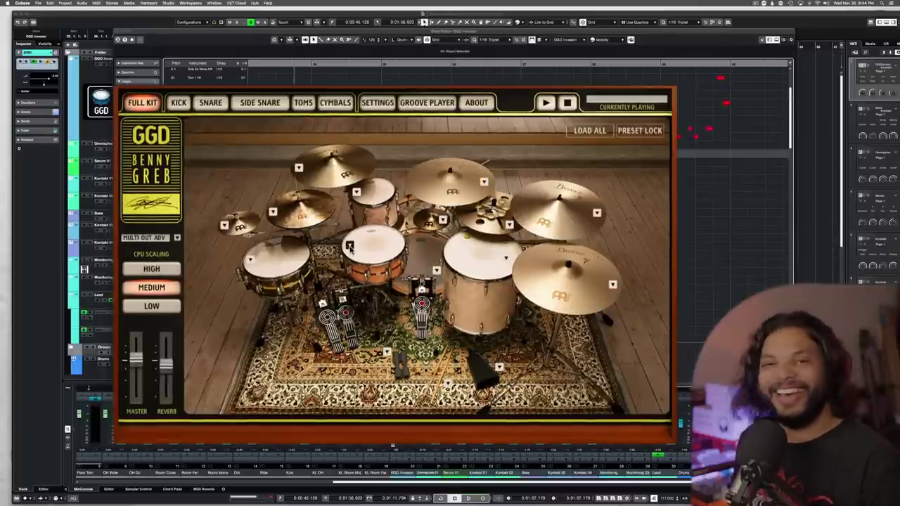
pyautogui.click(349, 246)
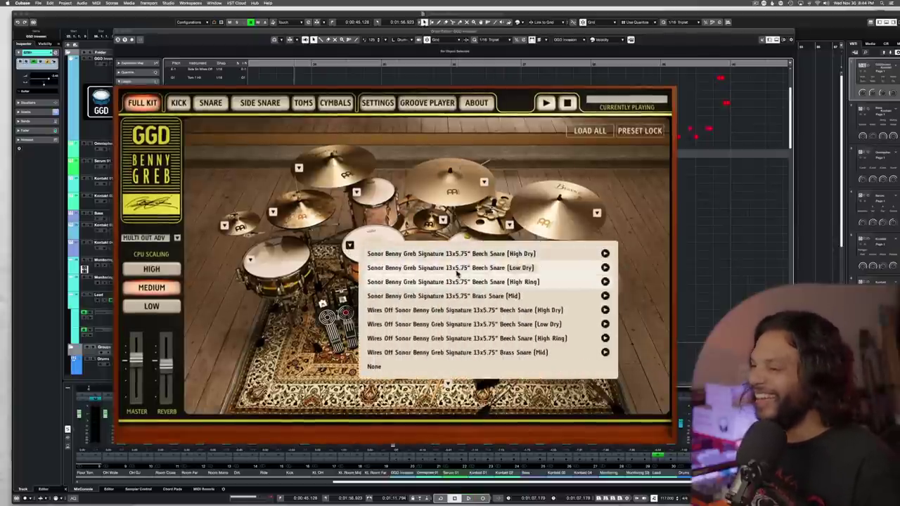
pyautogui.click(504, 298)
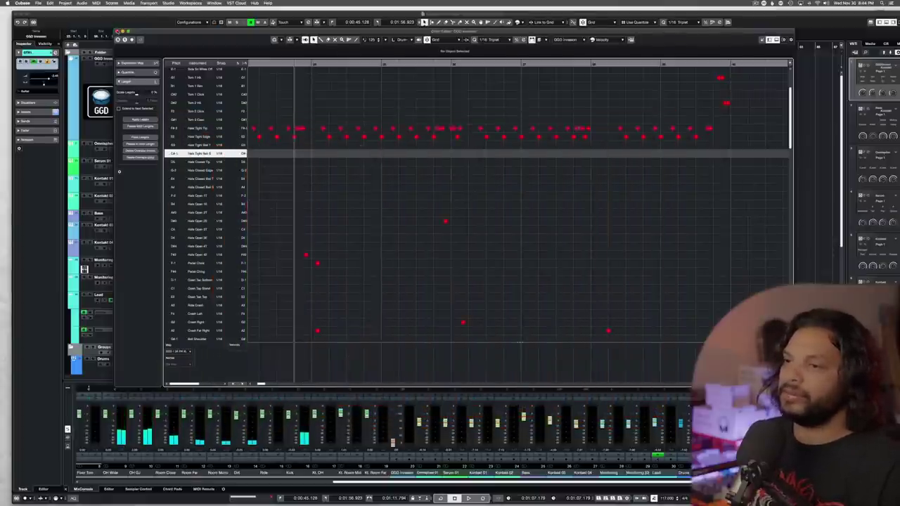
# - Close the Drum Editor, open the MixConsole and examine the individual drum output channels during playback
pyautogui.click(118, 32)
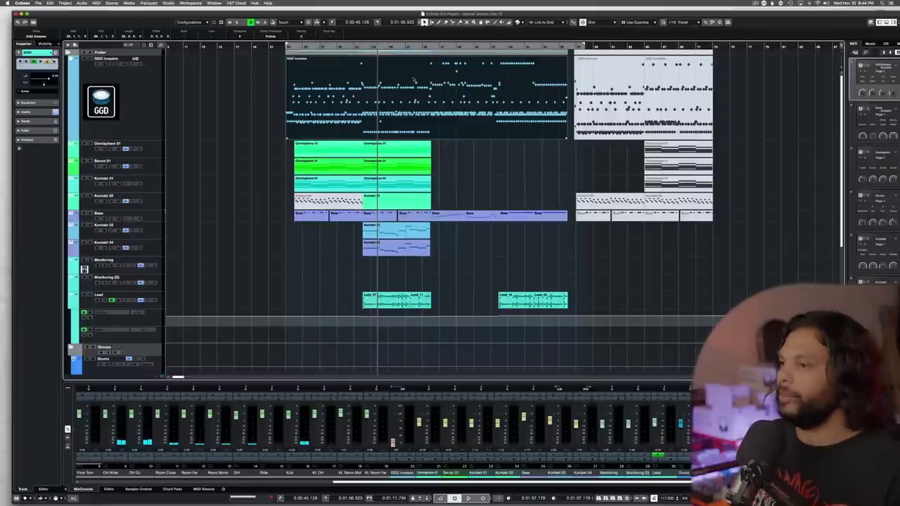
pyautogui.press('F3')
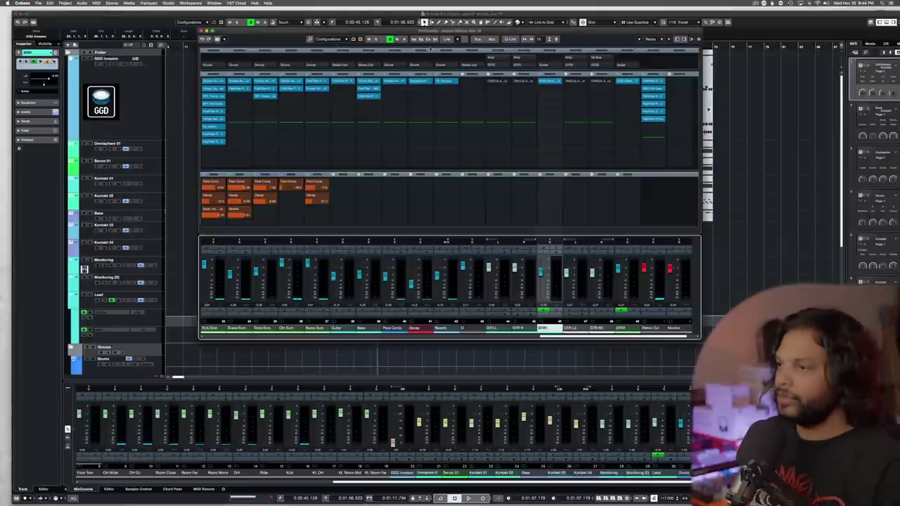
pyautogui.hscroll(-15, 475, 340)
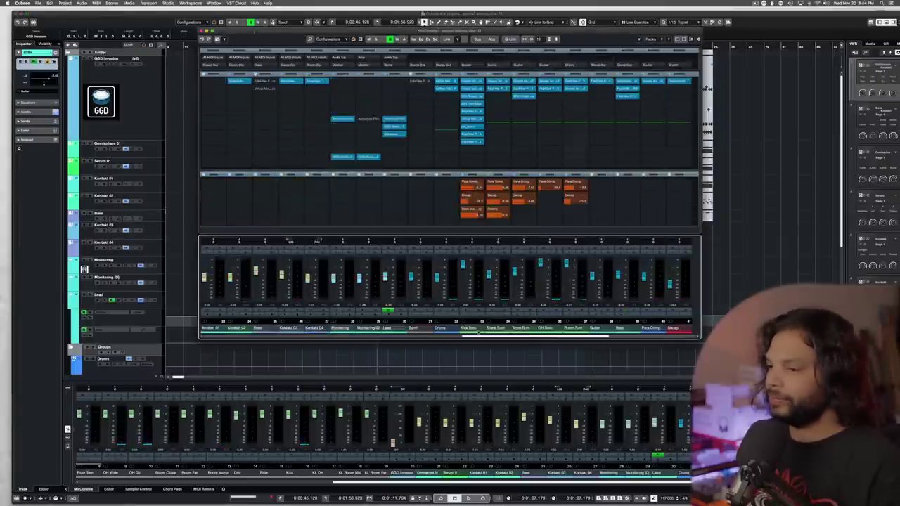
pyautogui.moveTo(511, 333); pyautogui.dragTo(351, 335)
pyautogui.press('space')
pyautogui.press('space')
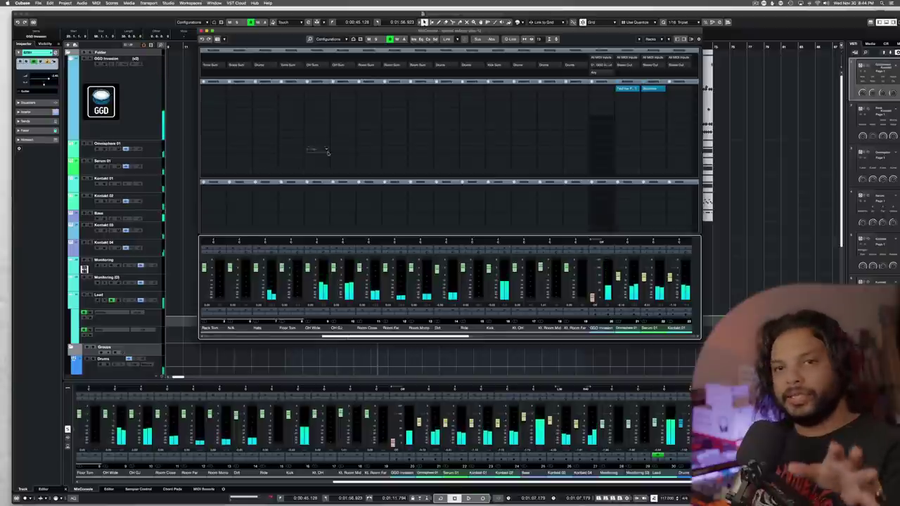
pyautogui.moveTo(402, 338); pyautogui.dragTo(427, 339)
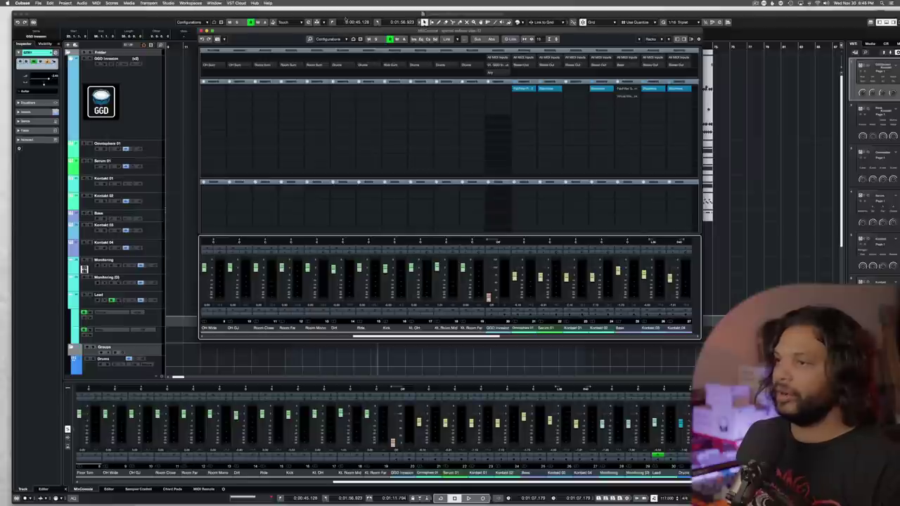
# - Open the Benny Greb kit's cymbal mixer in Kontakt and solo the GGD Invasion track for playback
pyautogui.doubleClick(149, 93)
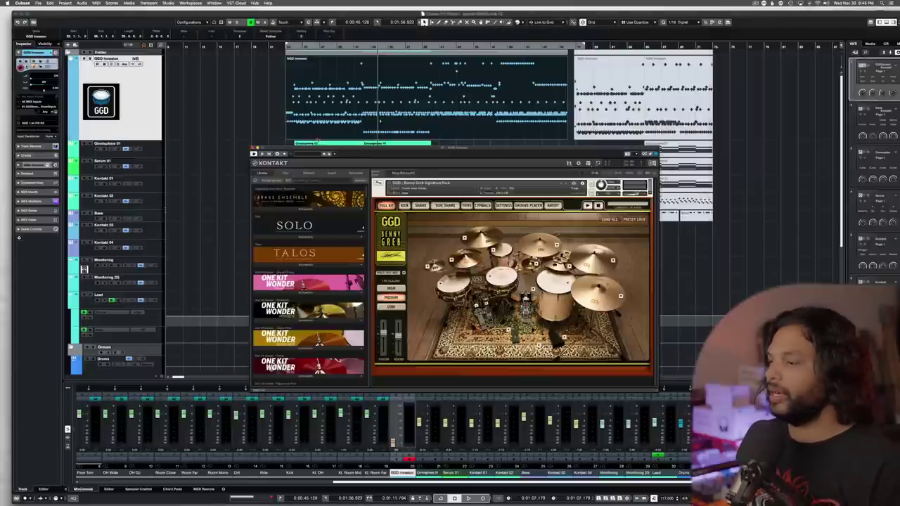
pyautogui.click(369, 151)
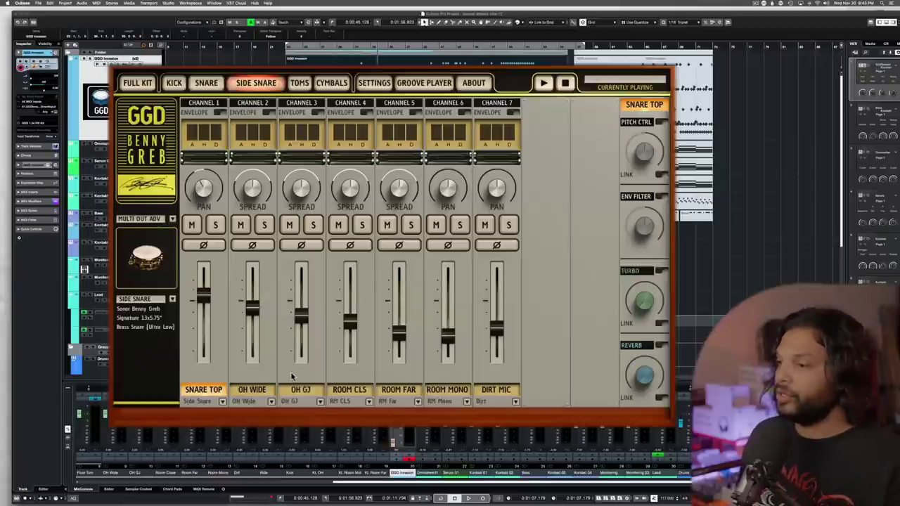
pyautogui.click(332, 83)
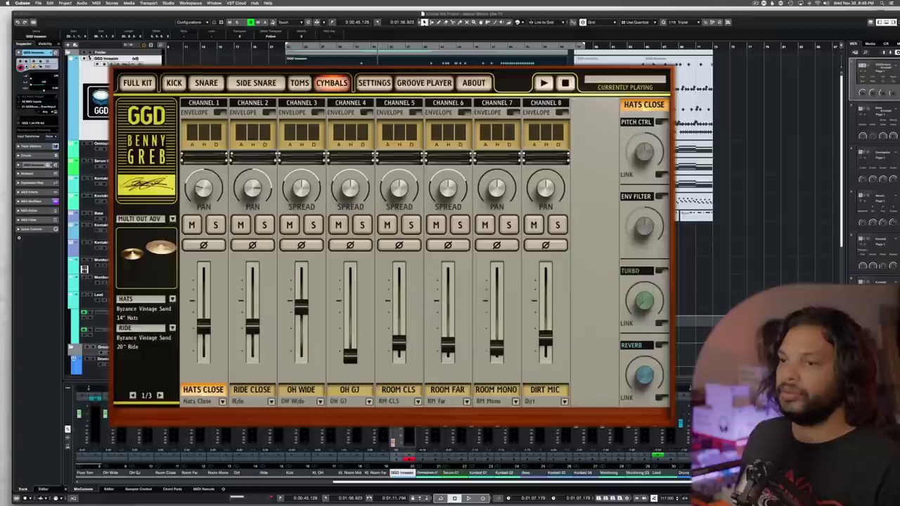
pyautogui.click(90, 58)
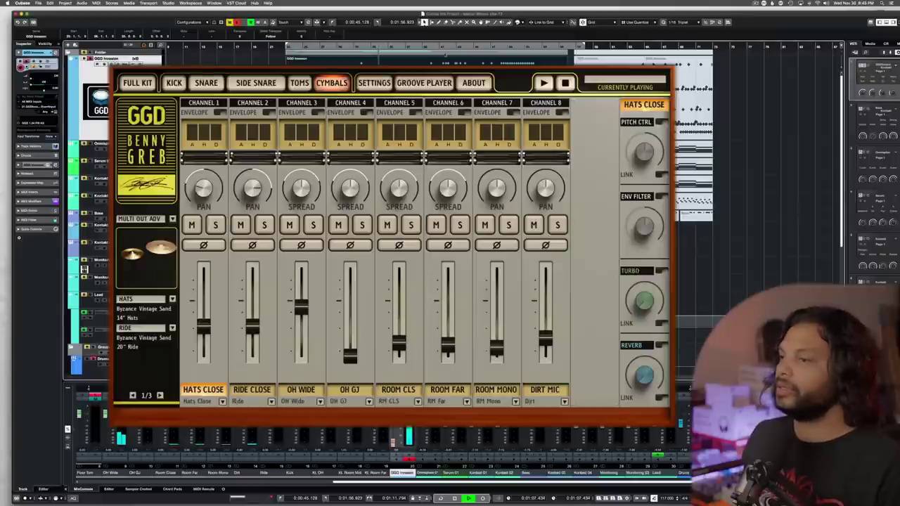
# - Audition the cymbals' OH GJ channel in solo with its fader at -inf, and release the solo
pyautogui.click(363, 224)
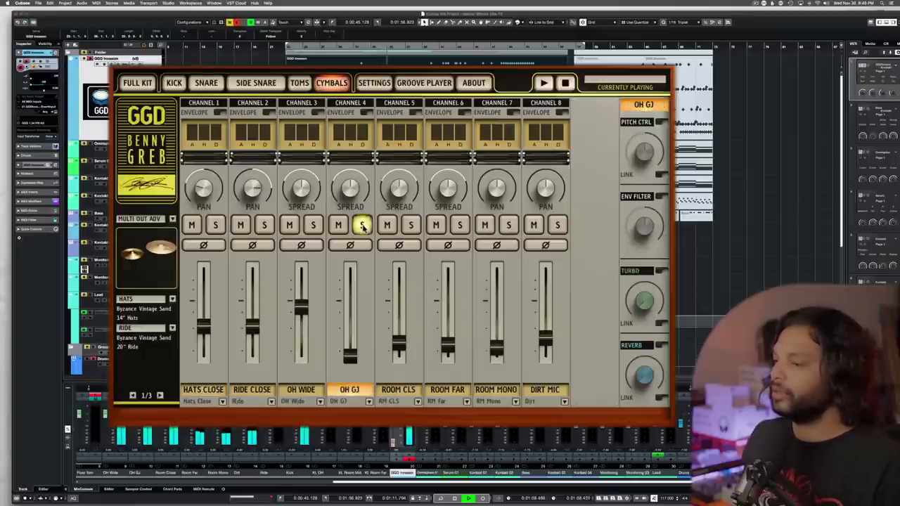
pyautogui.moveTo(351, 362)
pyautogui.mouseDown()
pyautogui.moveTo(352, 301)
pyautogui.moveTo(350, 360)
pyautogui.mouseUp()
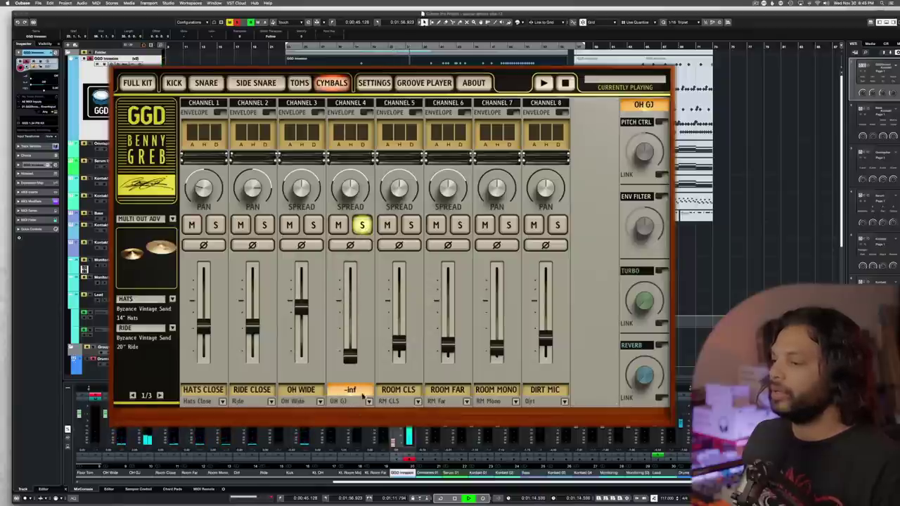
pyautogui.click(361, 225)
# - Solo the cymbals' OH Wide channel, set its level to about -0.4 dB, and compare it with the soloed OH GJ channel
pyautogui.click(313, 225)
pyautogui.moveTo(300, 309); pyautogui.dragTo(300, 310)
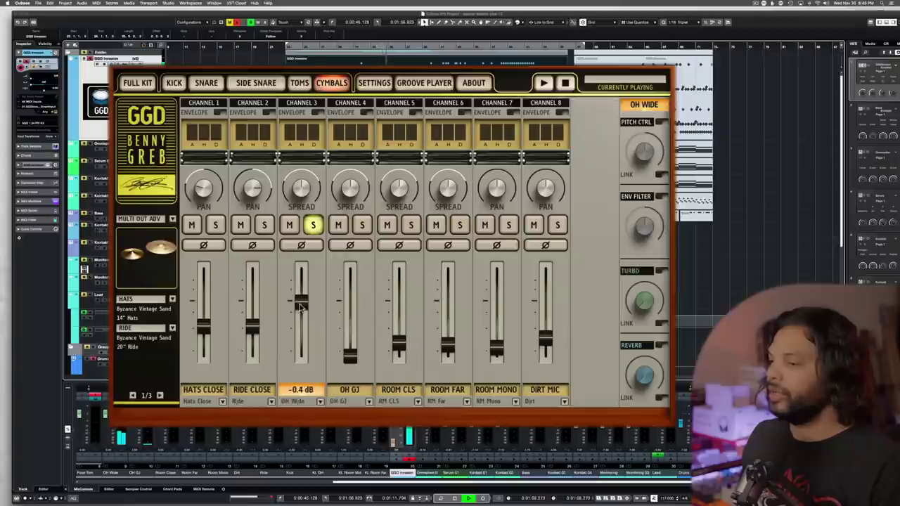
pyautogui.click(313, 225)
pyautogui.click(362, 225)
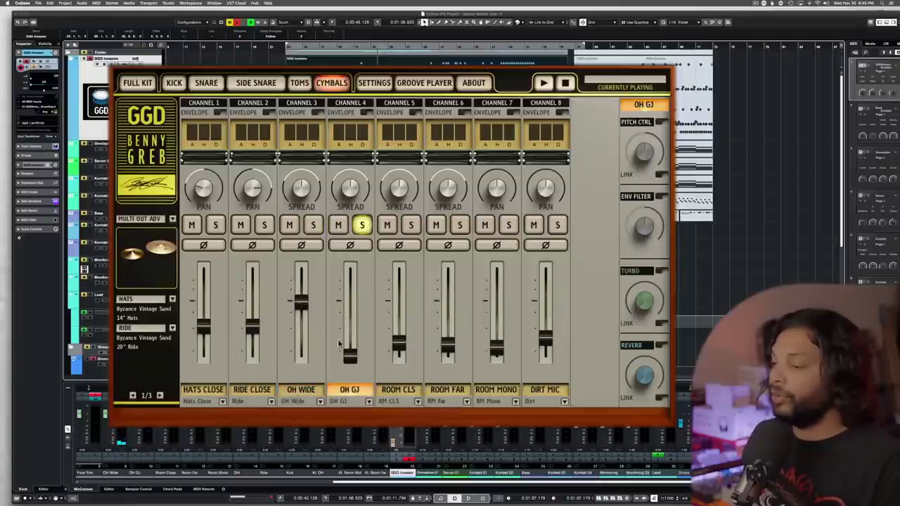
pyautogui.click(362, 225)
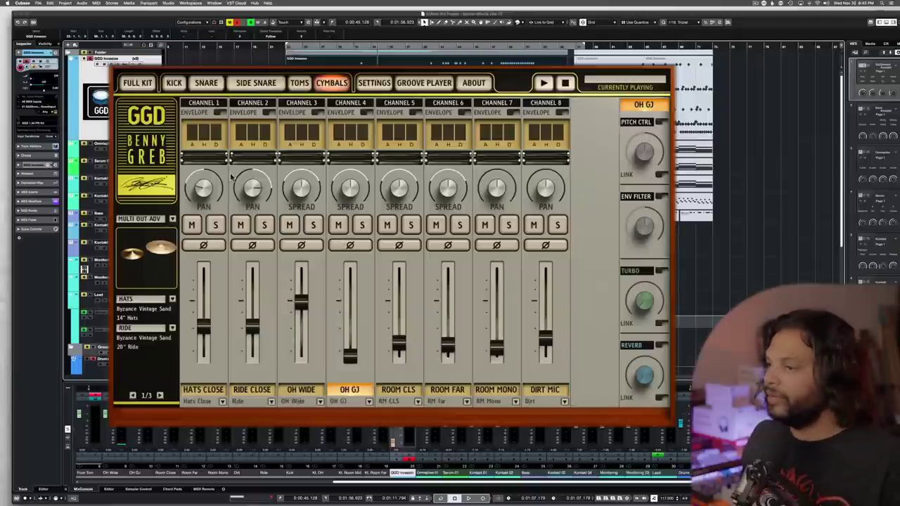
# - View the kit's side snare and main snare mixer channels, and close the Kontakt window
pyautogui.click(230, 83)
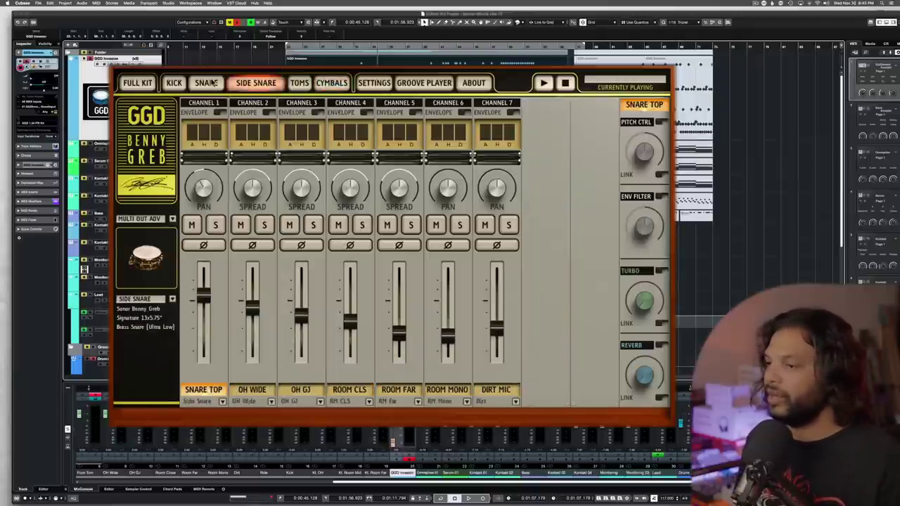
pyautogui.click(213, 83)
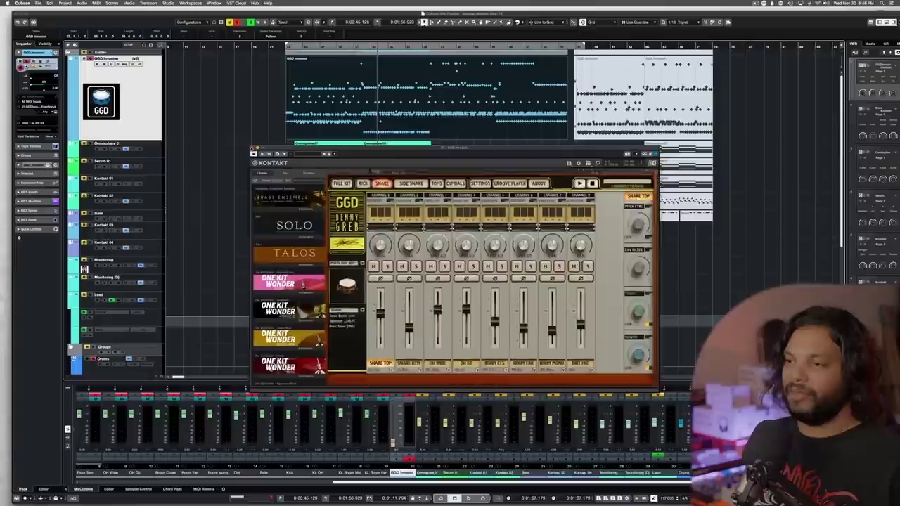
pyautogui.click(253, 149)
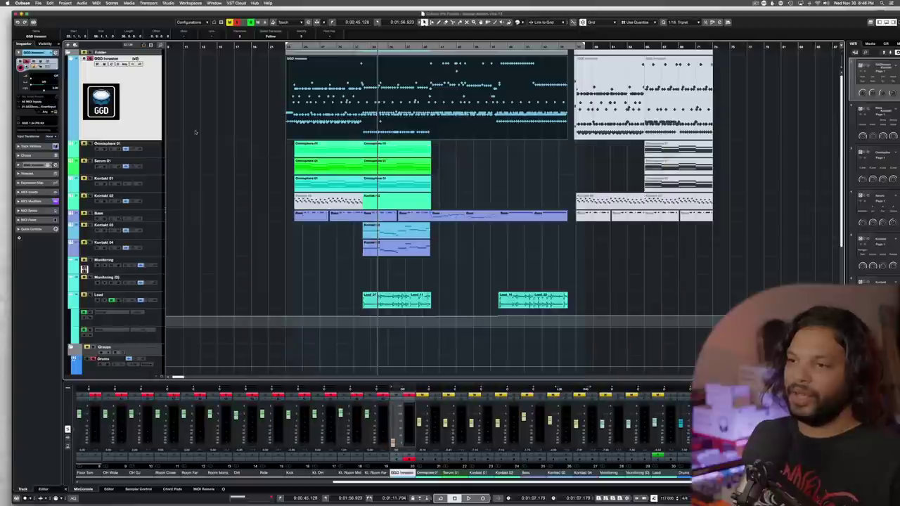
# - Release the GGD Invasion track's solo and view the drum sum, Para Comp, Decap and Reverb channels in the MixConsole
pyautogui.click(90, 59)
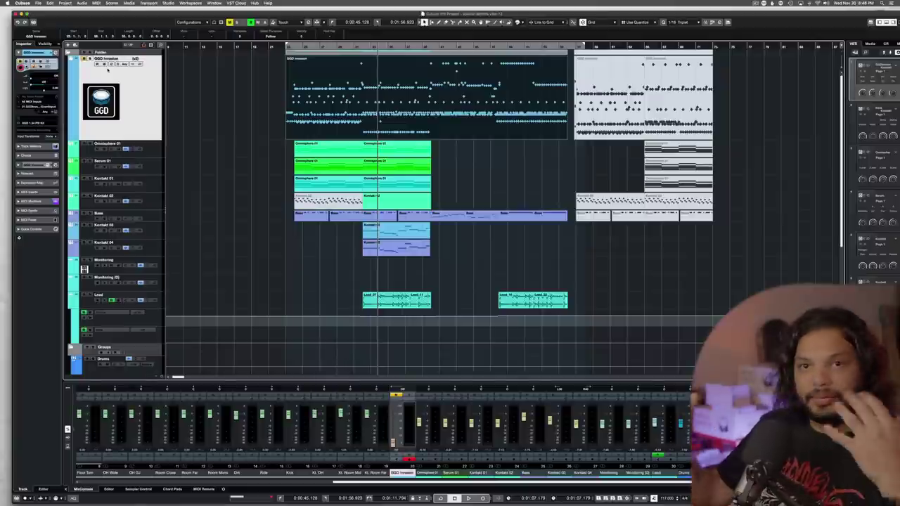
pyautogui.press('F3')
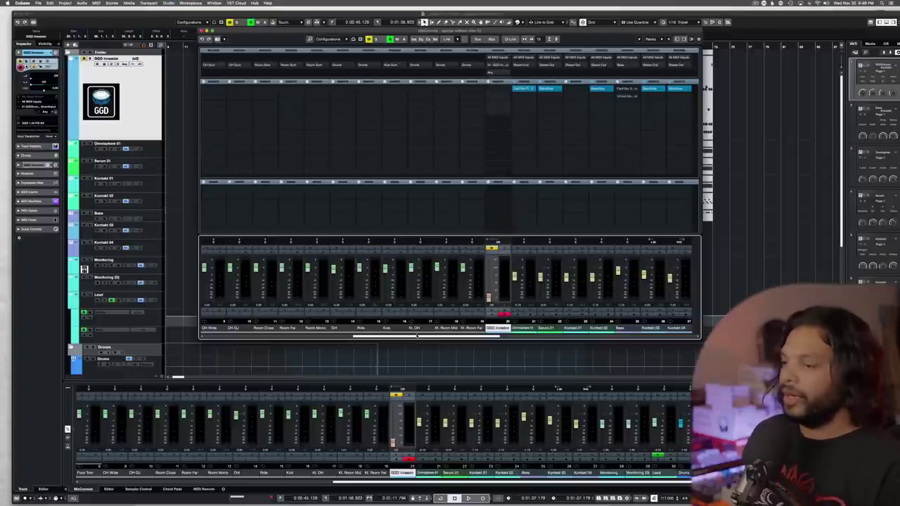
pyautogui.moveTo(417, 336); pyautogui.dragTo(561, 335)
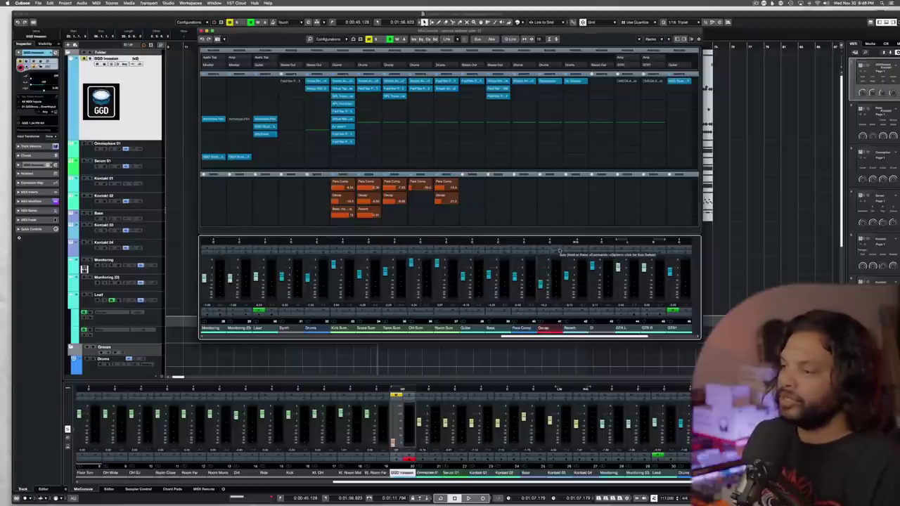
pyautogui.click(548, 81)
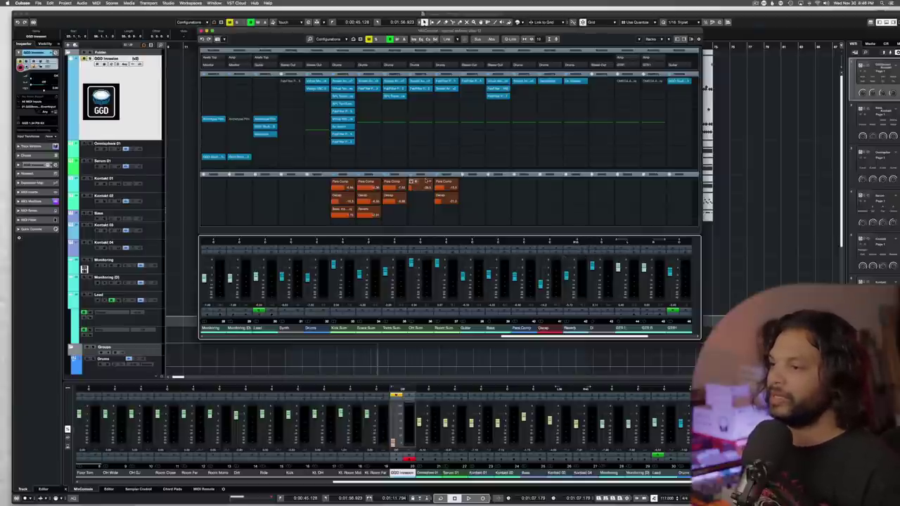
# - Audition the Kick Sum channel in solo, and play the full GGD Invasion drums in solo for comparison
pyautogui.click(350, 249)
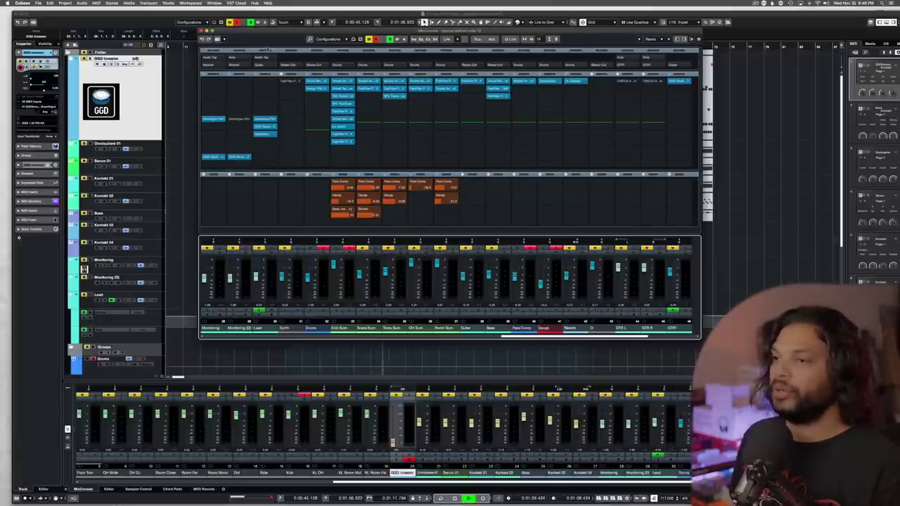
pyautogui.press('space')
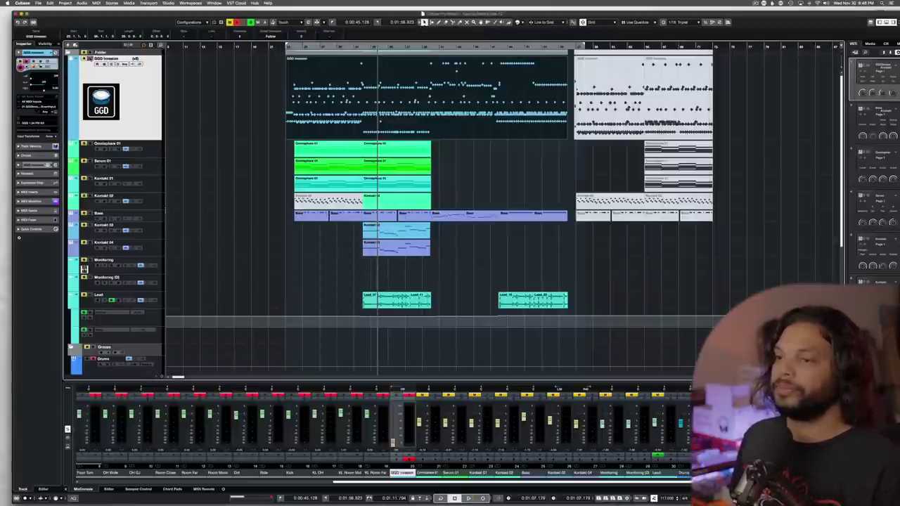
pyautogui.press('space')
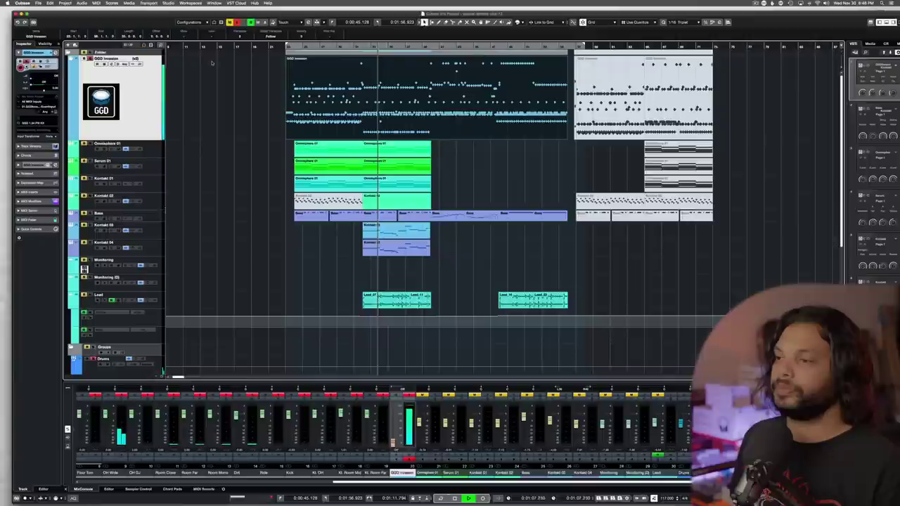
pyautogui.press('space')
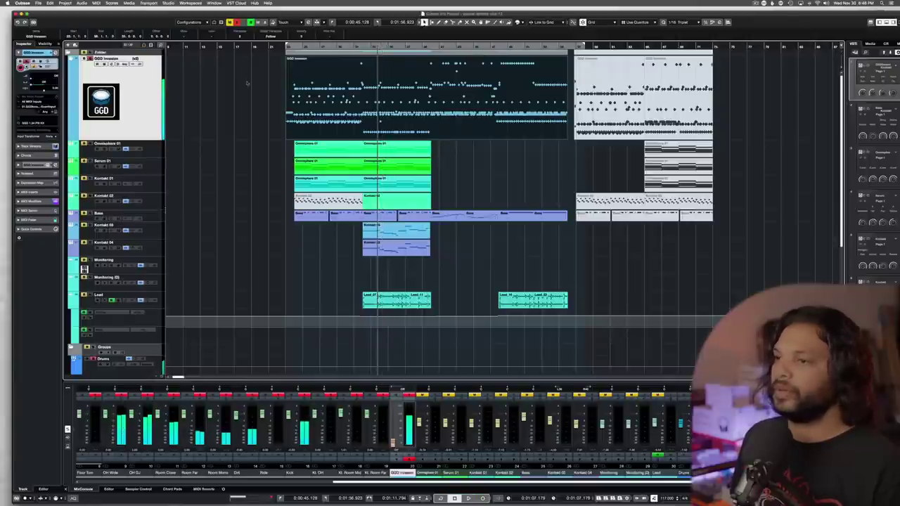
# - Play the soloed Kick Sum with its inserts bypassed, and compare it with the GGD Smash and Grab insert enabled
pyautogui.press('F3')
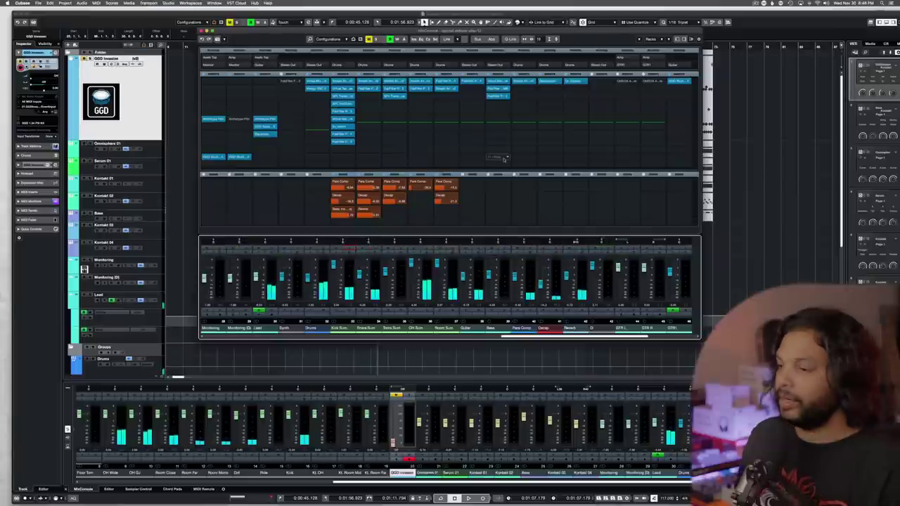
pyautogui.press('space')
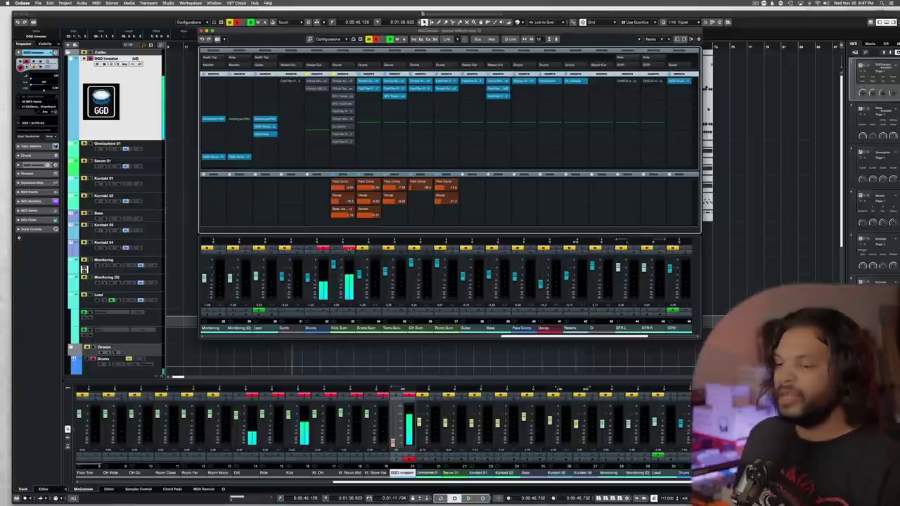
pyautogui.press('space')
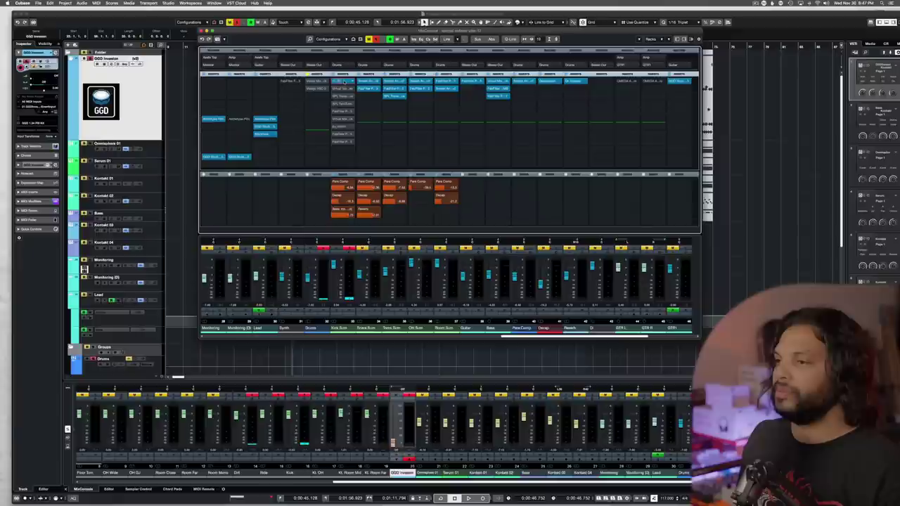
pyautogui.click(343, 82)
pyautogui.press('space')
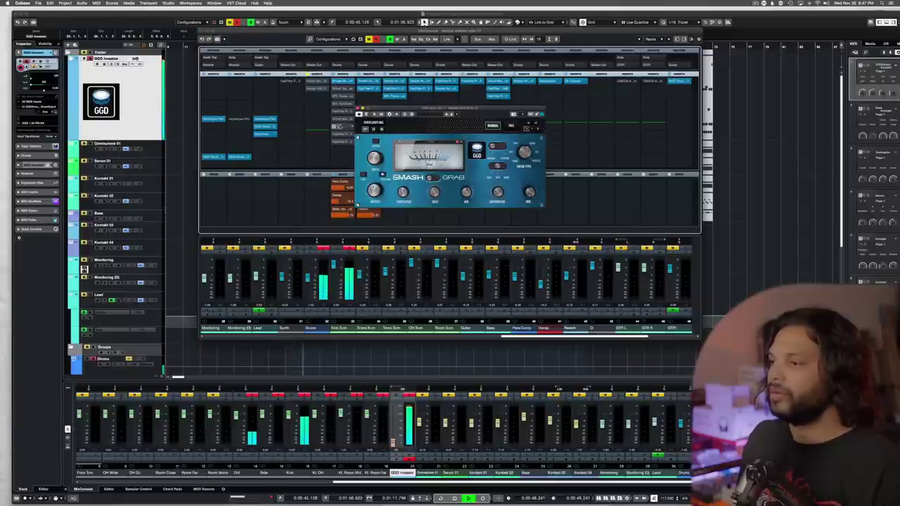
pyautogui.press('space')
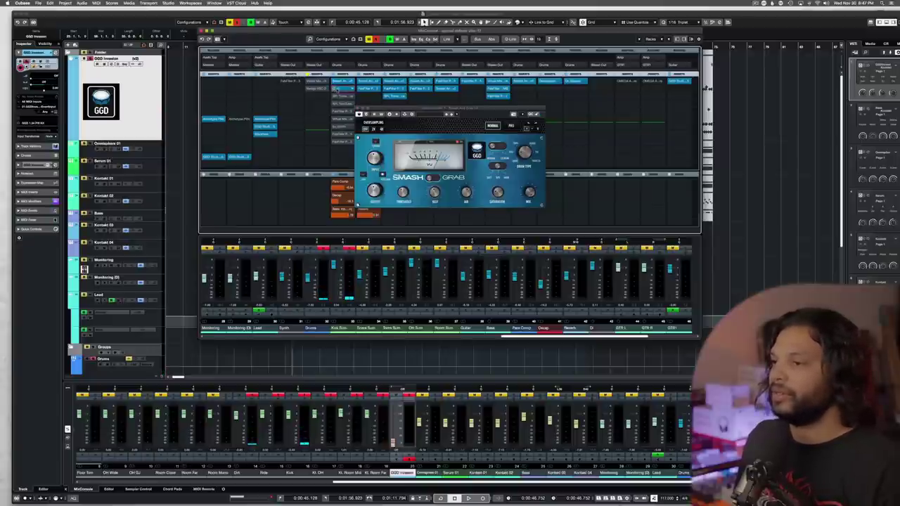
# - Audition the Kick Sum's Virtual Tape Machines insert with the Fatten Kick preset, and close its window
pyautogui.click(346, 90)
pyautogui.press('space')
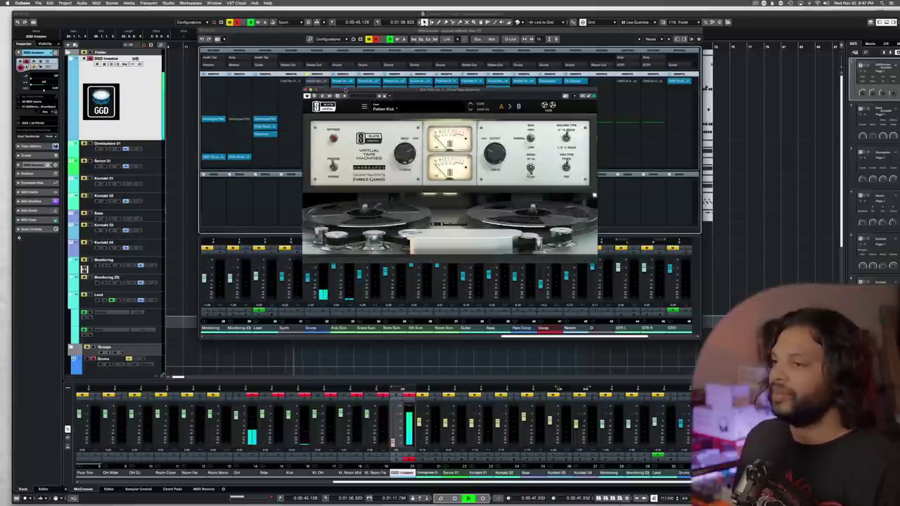
pyautogui.press('space')
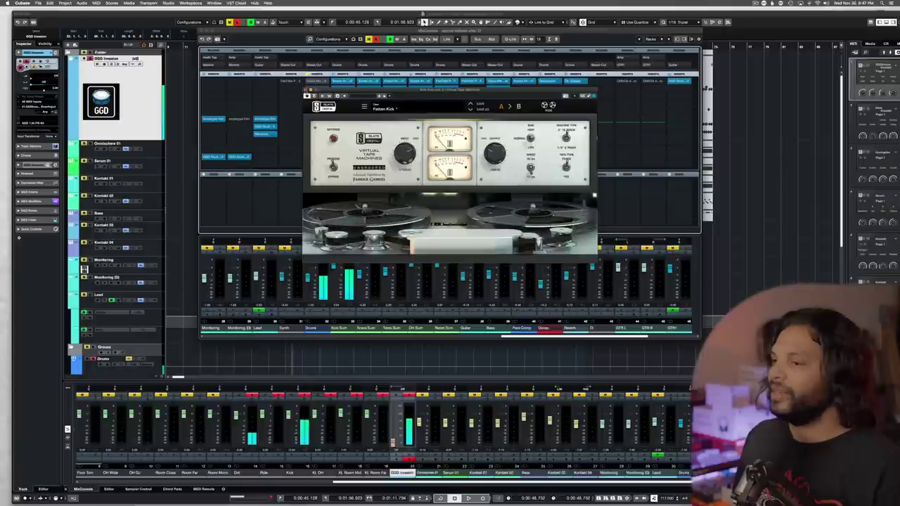
pyautogui.click(305, 90)
# - Audition the Kick Sum's SPL TD Plus and TwinTube Processor inserts, and close the TwinTube window
pyautogui.click(343, 96)
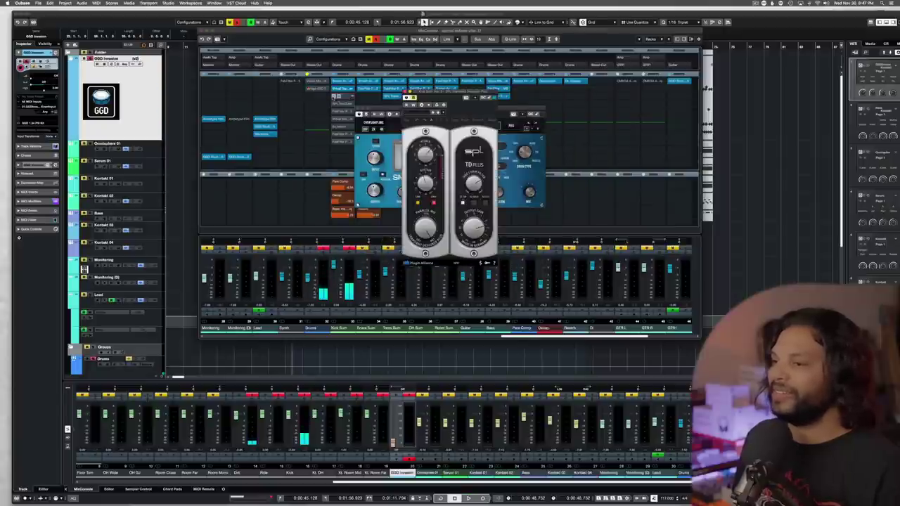
pyautogui.press('space')
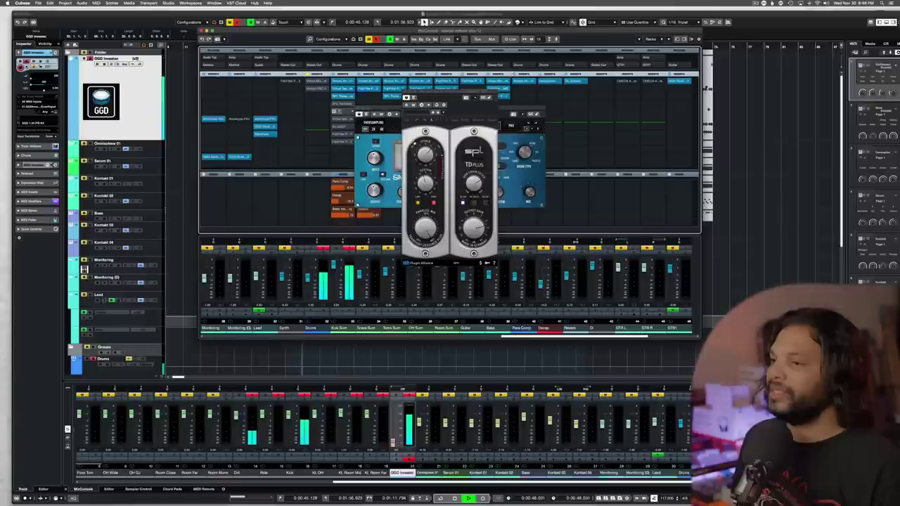
pyautogui.click(344, 104)
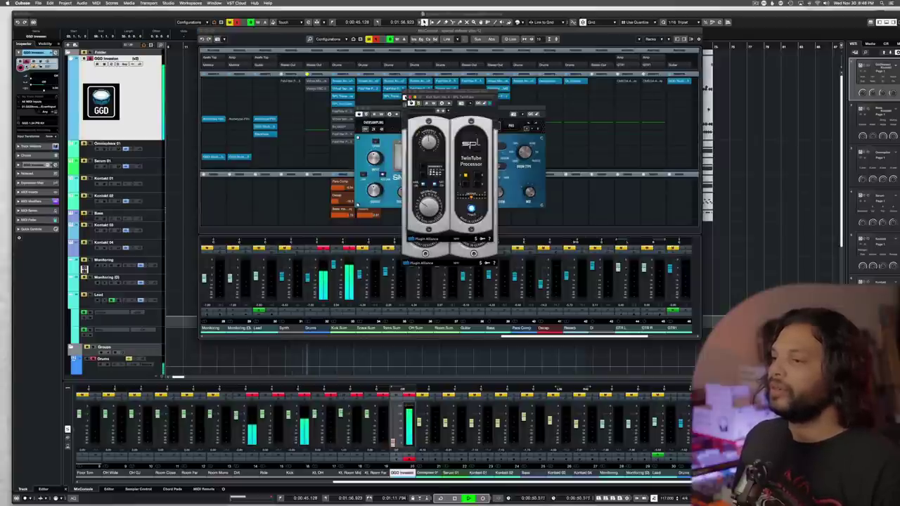
pyautogui.press('space')
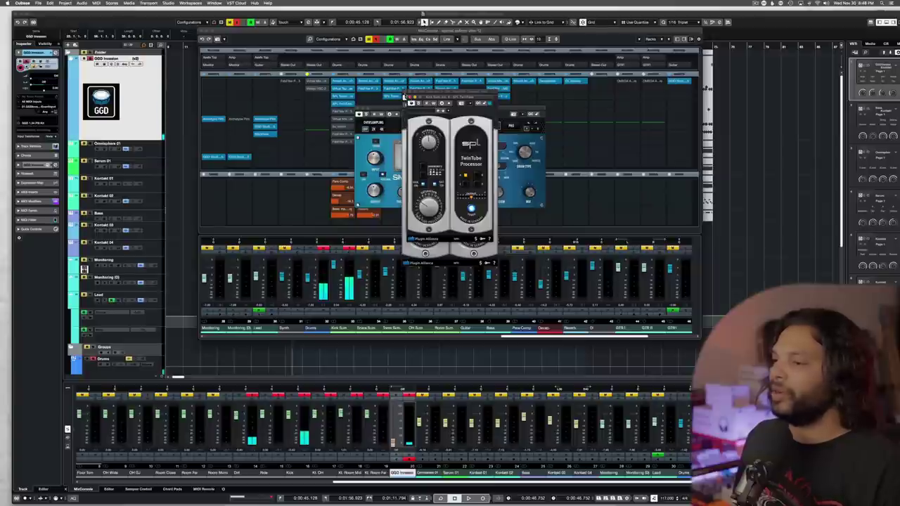
pyautogui.click(409, 97)
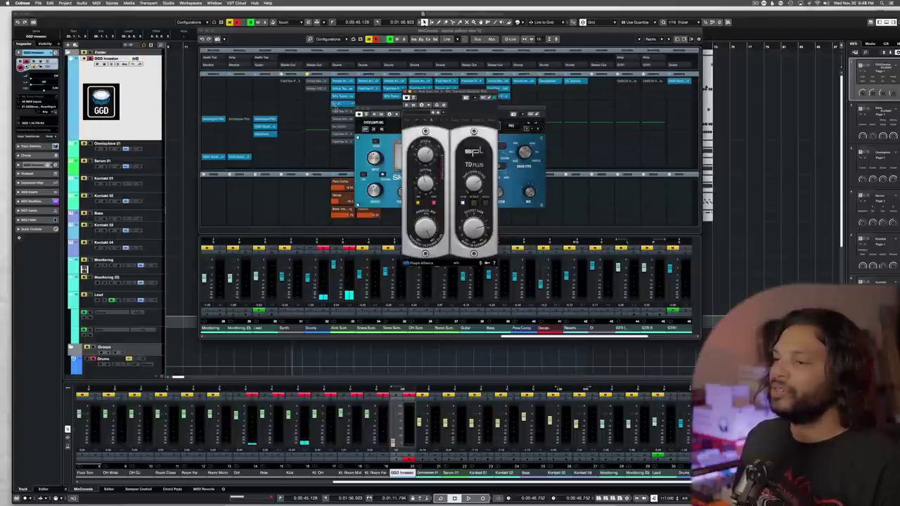
# - Enable the Kick Sum's first FabFilter Pro-Q 3 insert to review its EQ curve, and open the Slate Digital Virtual Mix Rack insert
pyautogui.click(334, 112)
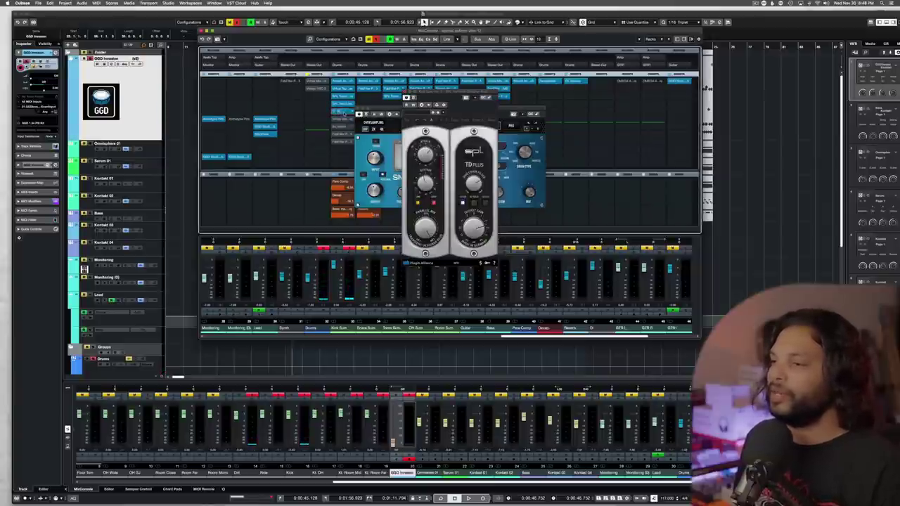
pyautogui.click(343, 113)
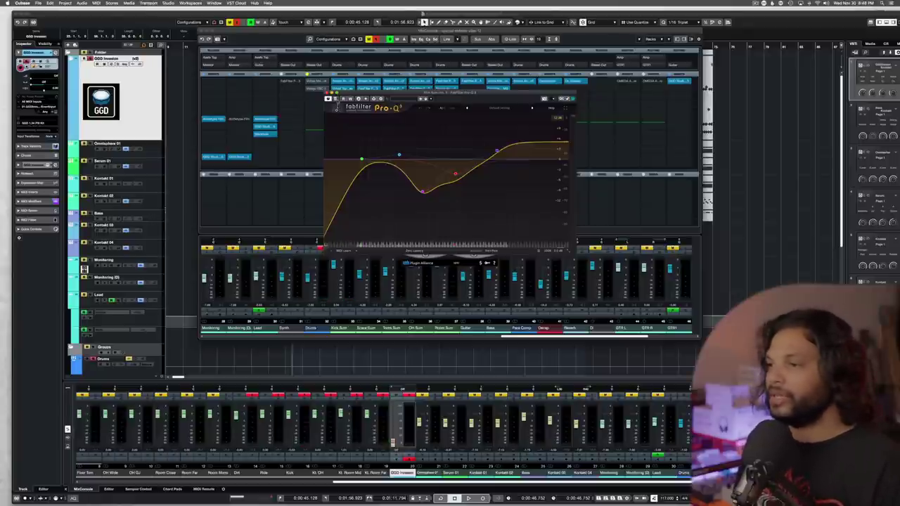
pyautogui.press('space')
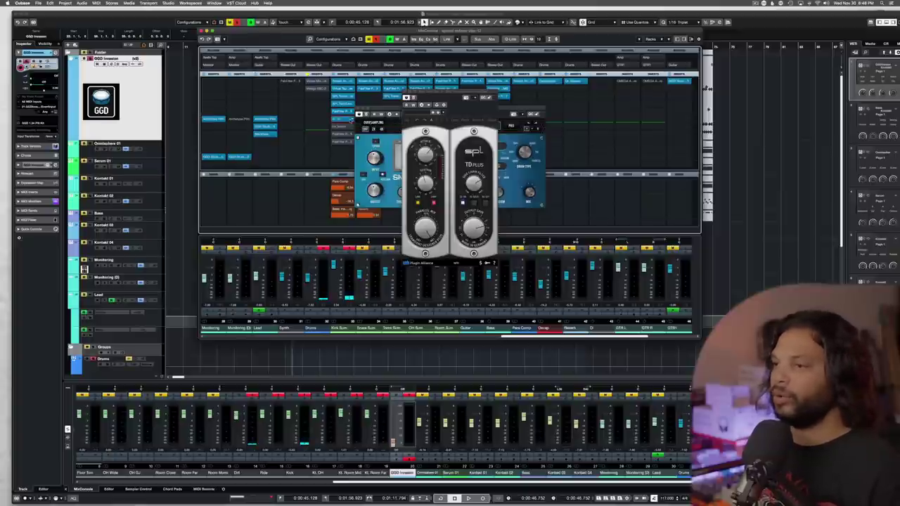
pyautogui.click(346, 121)
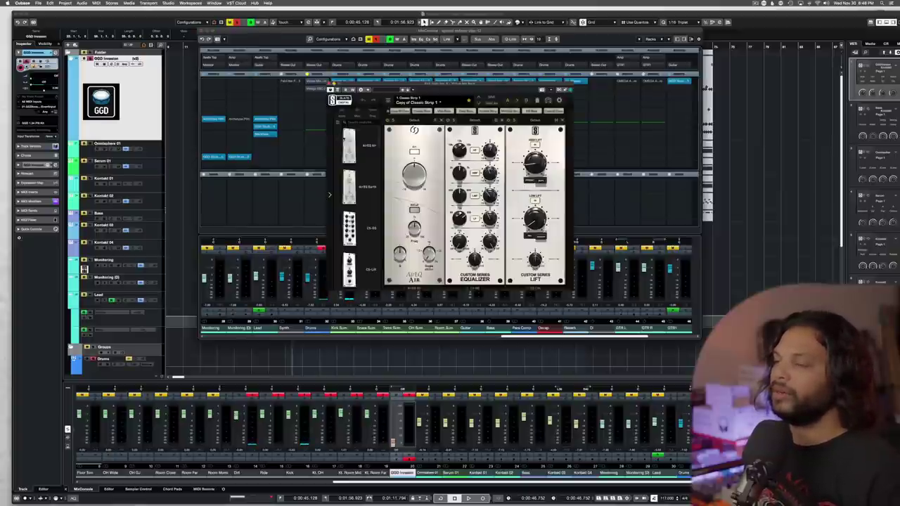
# - Audition the Kick Sum's bx_boom! insert and the FabFilter Pro-Q 3 that follows it, closing each plug-in window
pyautogui.press('space')
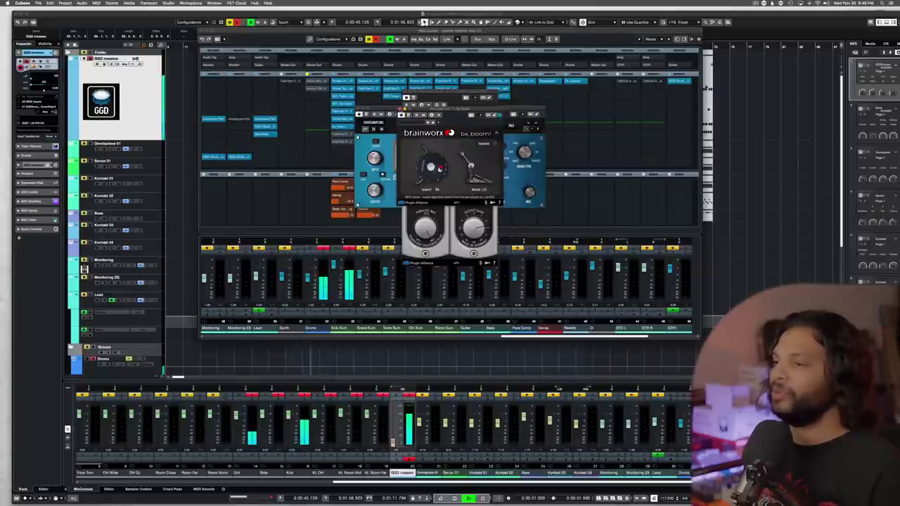
pyautogui.press('space')
pyautogui.click(401, 110)
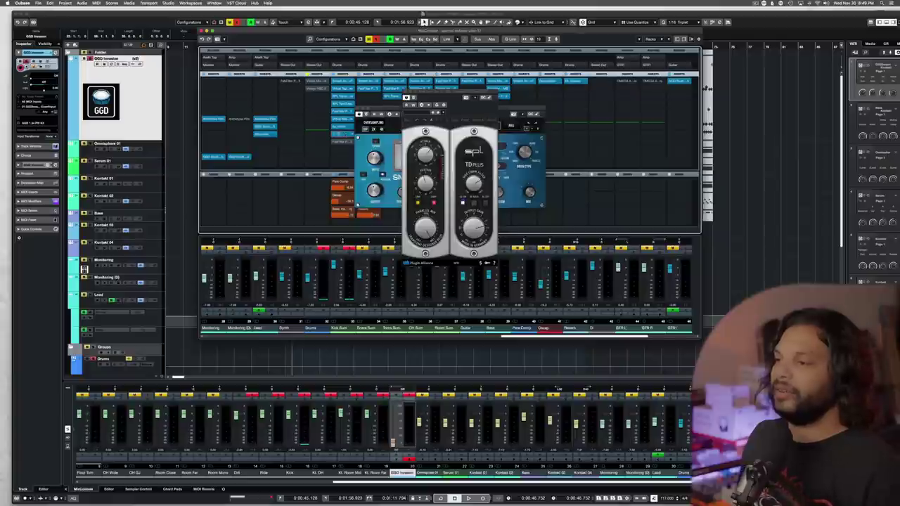
pyautogui.click(344, 134)
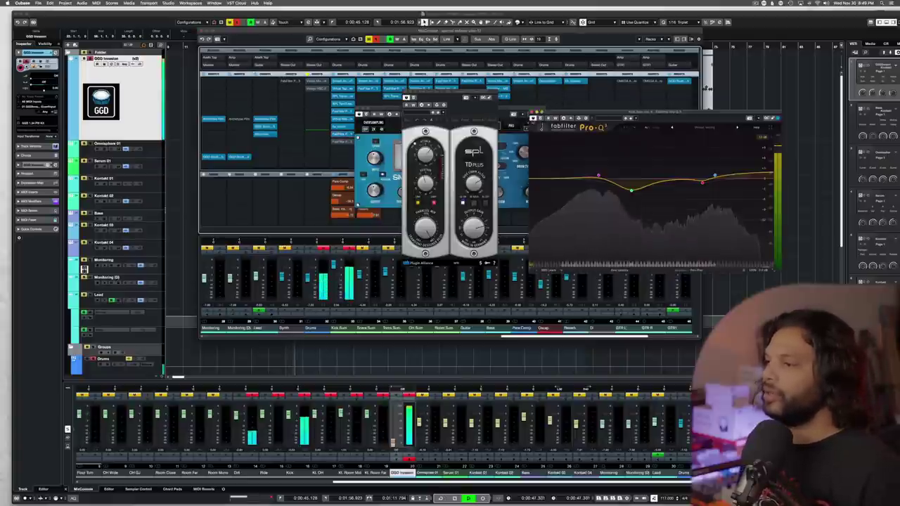
pyautogui.click(534, 113)
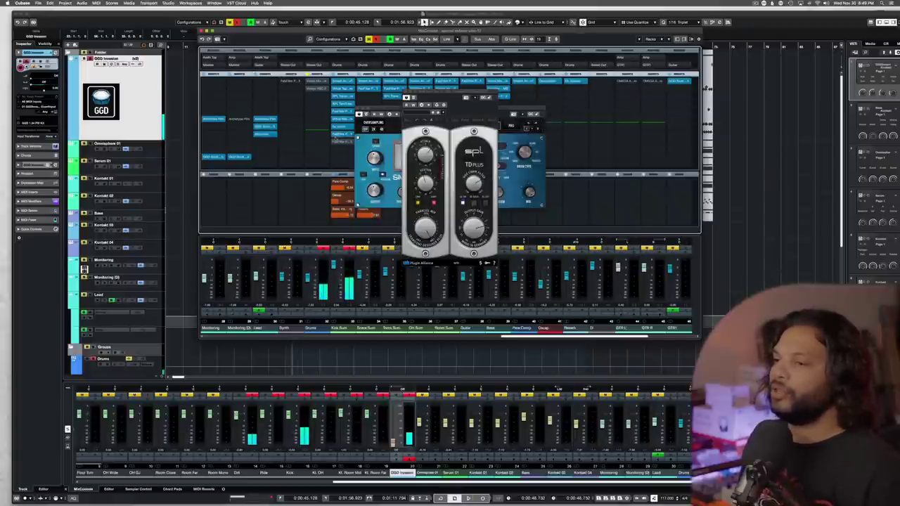
# - Audition the Kick Sum's last FabFilter Pro-Q 3 insert, and close all the open plug-in windows
pyautogui.click(341, 111)
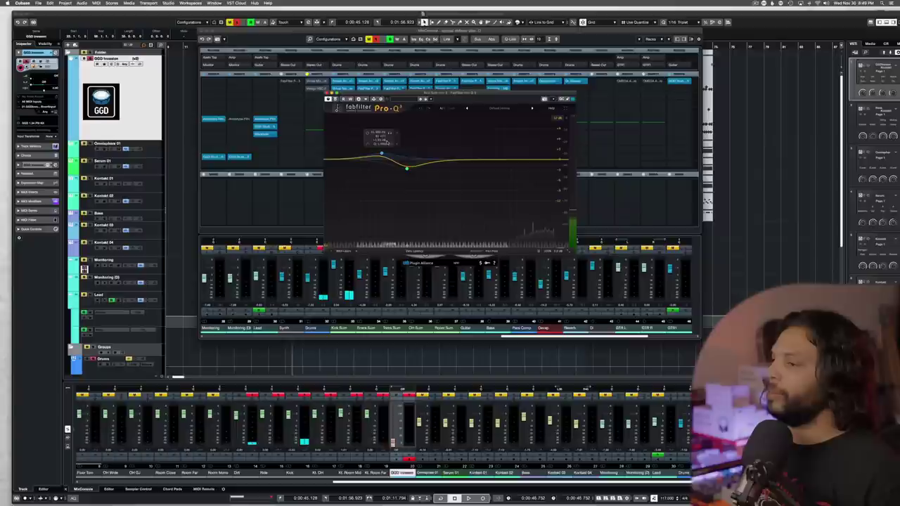
pyautogui.press('space')
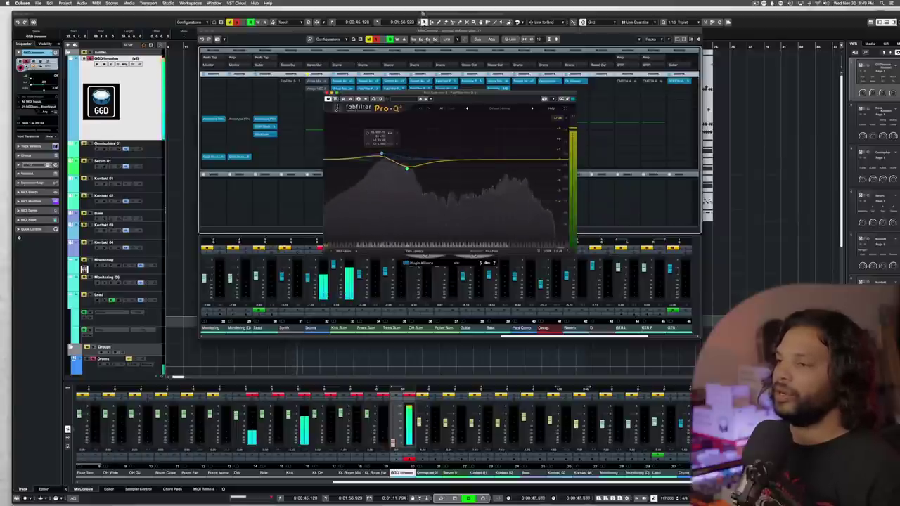
pyautogui.press('space')
pyautogui.click(327, 93)
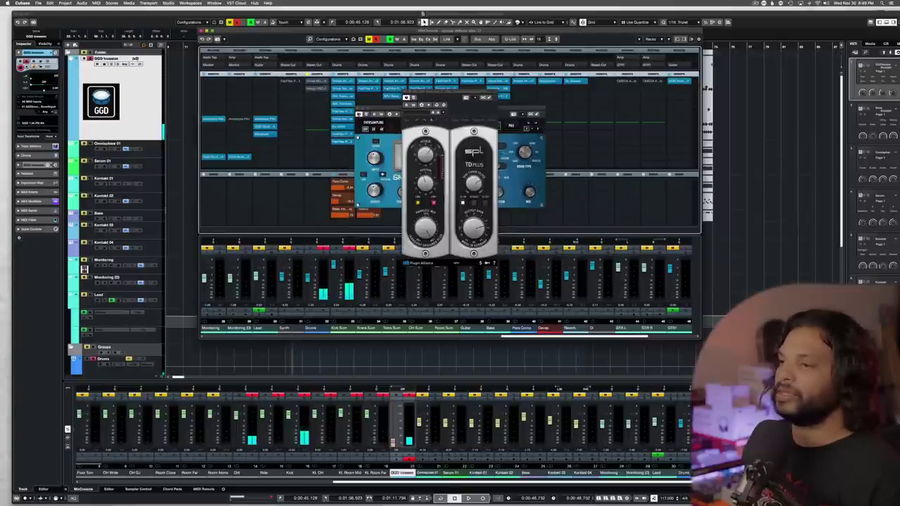
pyautogui.click(359, 108)
pyautogui.click(405, 97)
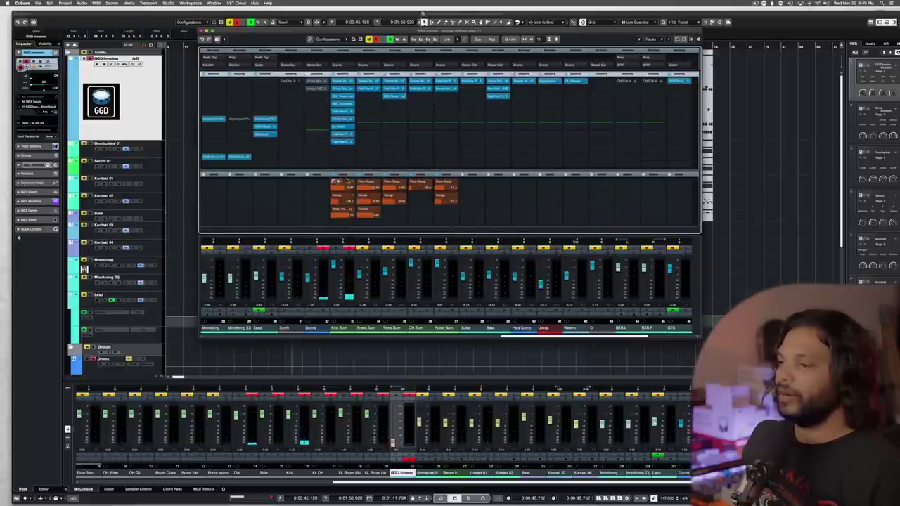
# - Audition the Para Comp channel in solo, and enable Listen on it for another playback
pyautogui.click(528, 249)
pyautogui.press('space')
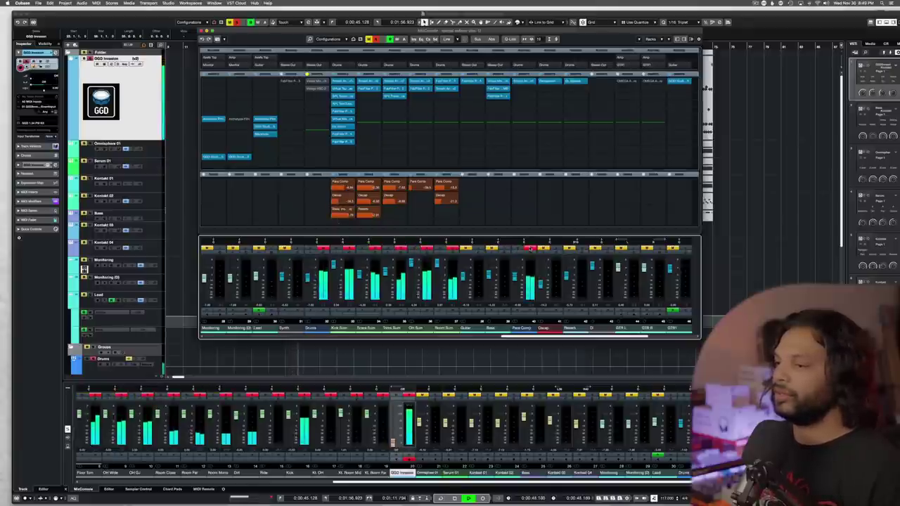
pyautogui.press('space')
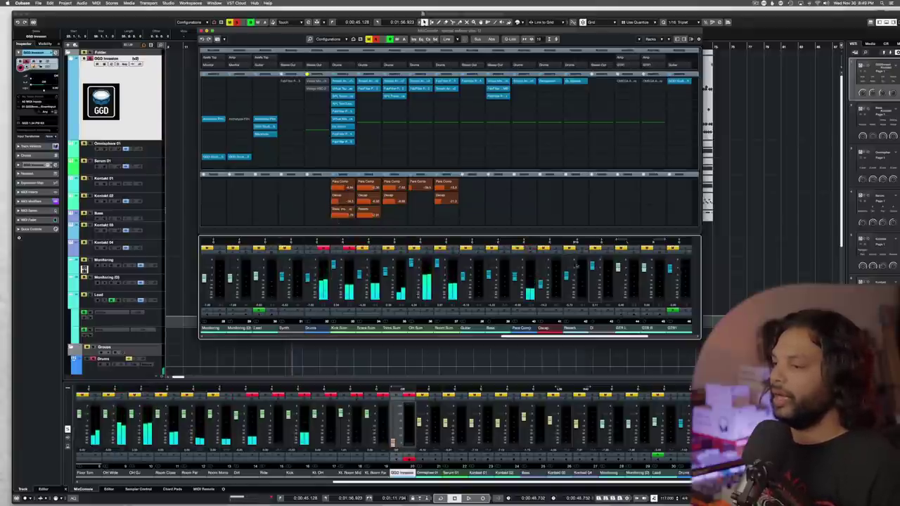
pyautogui.click(518, 252)
pyautogui.press('space')
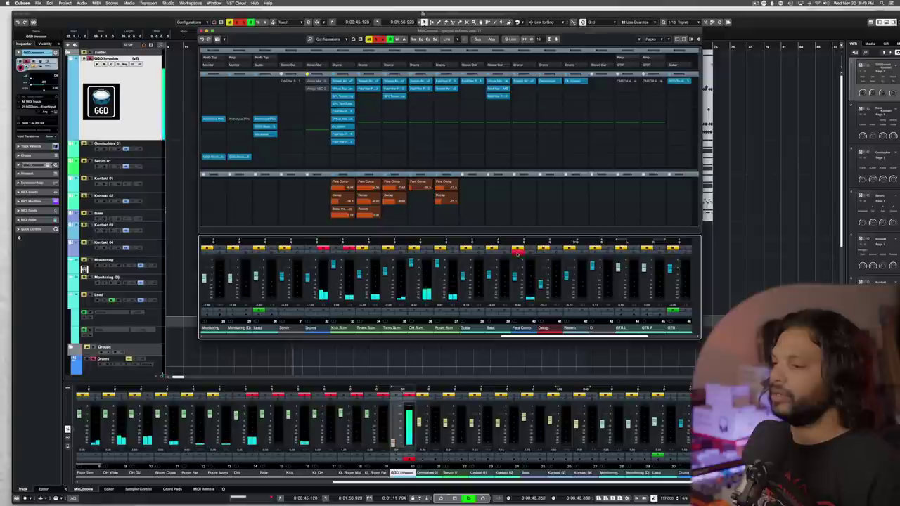
# - Turn off Listen on the Para Comp channel, and compare the Kick Sum's playback with and without the parallel compression
pyautogui.click(517, 251)
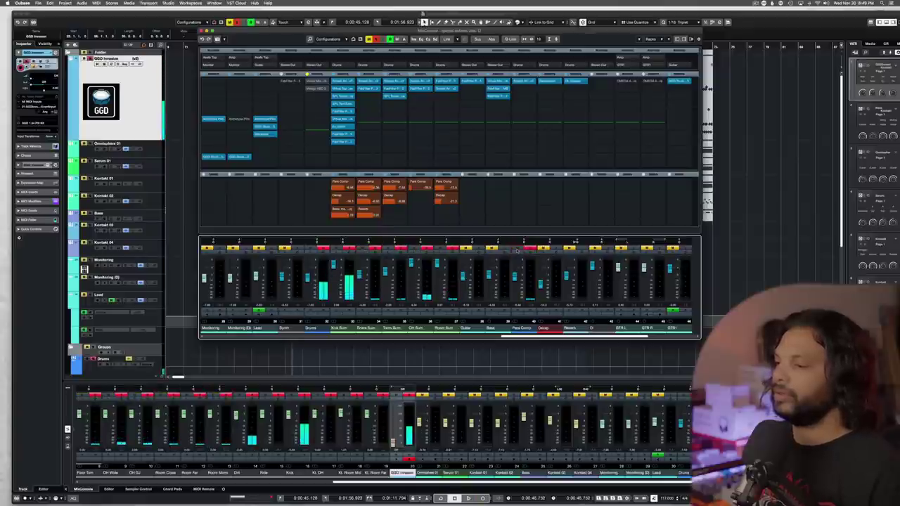
pyautogui.press('space')
pyautogui.click(517, 251)
pyautogui.press('space')
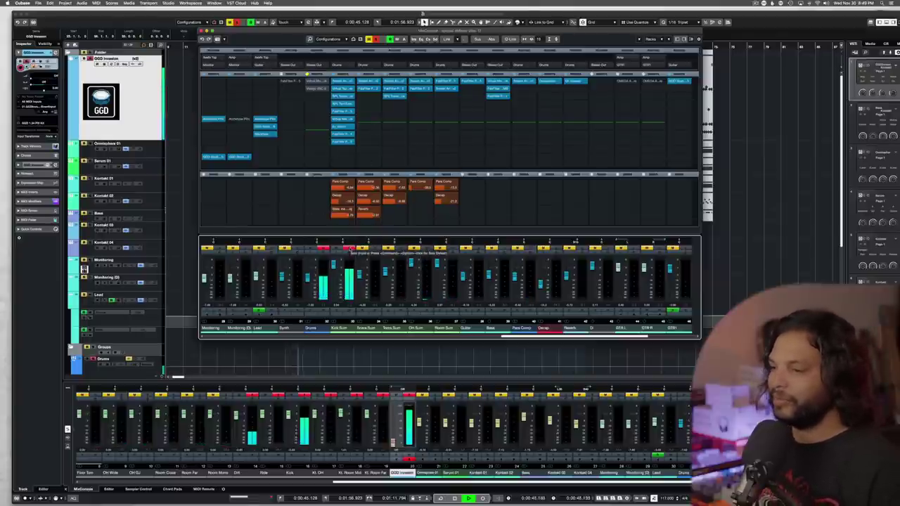
pyautogui.press('space')
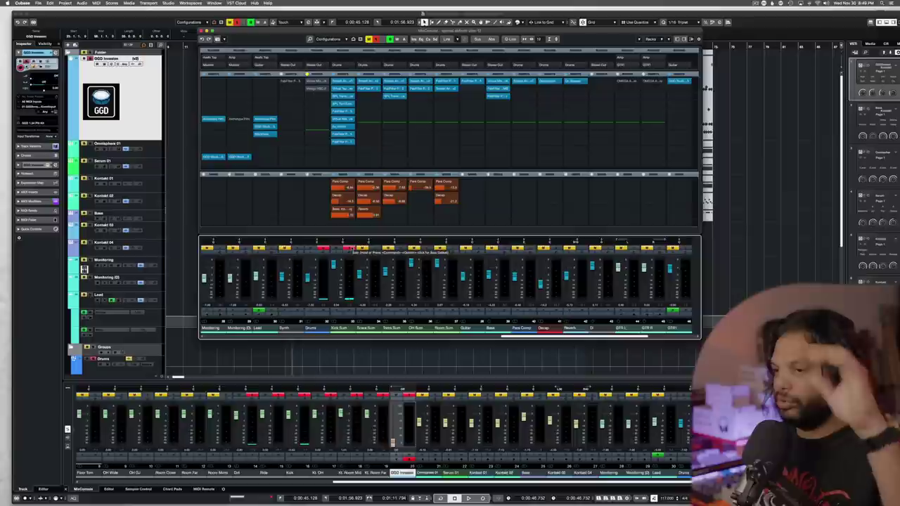
# - Switch the solo from the Kick Sum to the Snare Sum, and audition the snare with all its inserts bypassed
pyautogui.click(347, 249)
pyautogui.click(374, 248)
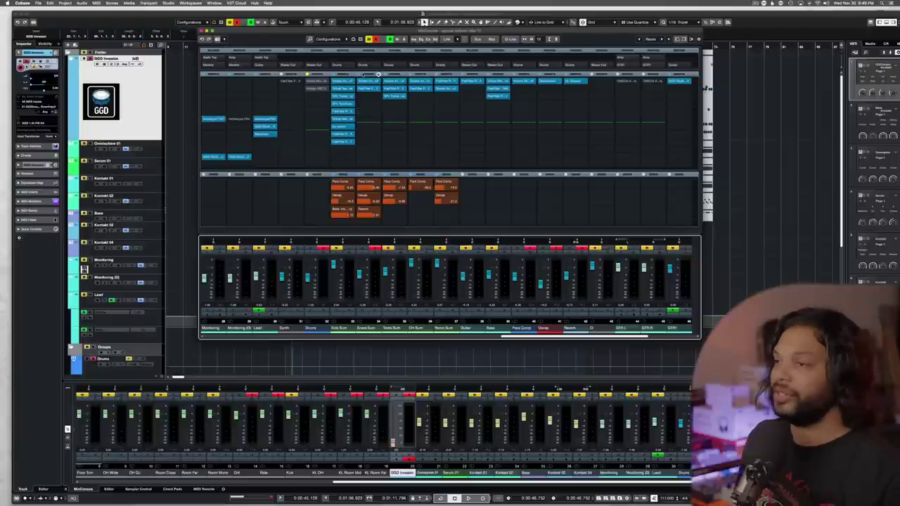
pyautogui.click(378, 74)
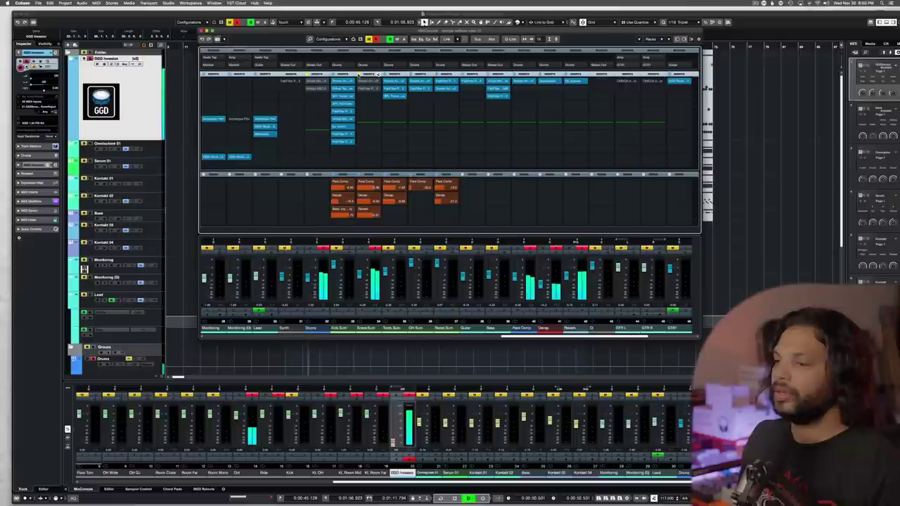
pyautogui.press('space')
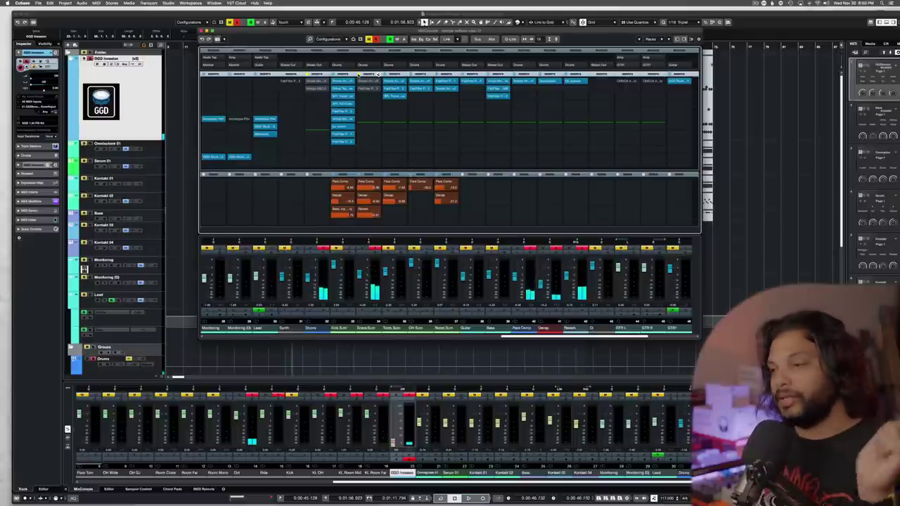
# - Play the soloed snare from the point where the Lead part enters, and reposition the MixConsole below the project ruler
pyautogui.moveTo(314, 31); pyautogui.dragTo(361, 125)
pyautogui.click(361, 46)
pyautogui.press('space')
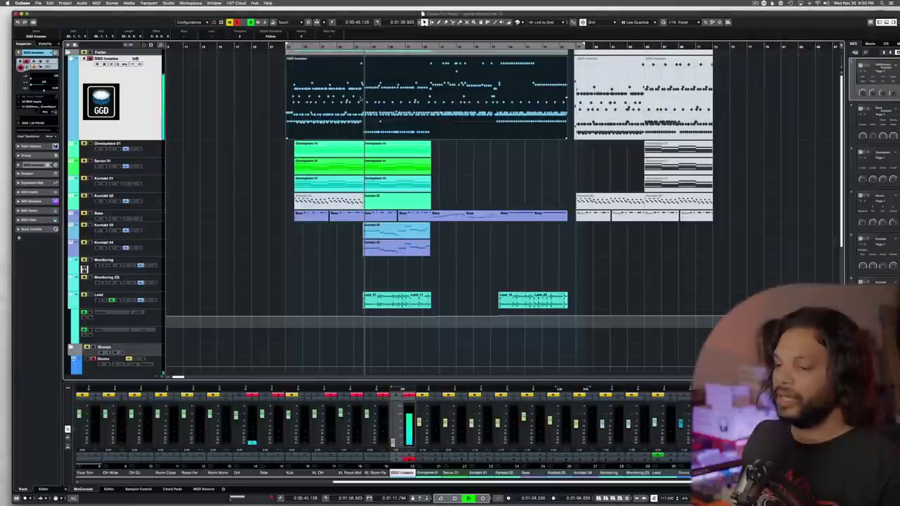
pyautogui.press('F3')
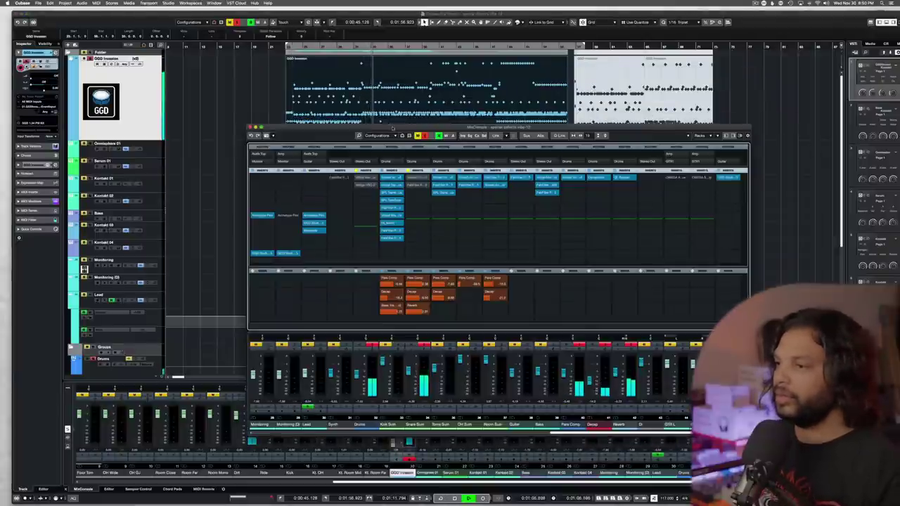
pyautogui.moveTo(392, 128); pyautogui.dragTo(371, 73)
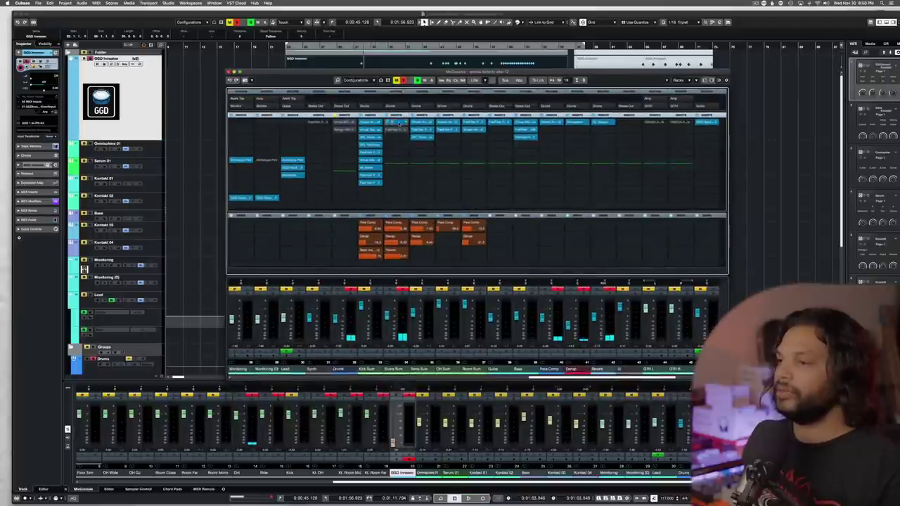
# - Audition the Snare Sum's Smash and Grab insert and its FabFilter Pro-Q 3, closing each plug-in window
pyautogui.click(399, 123)
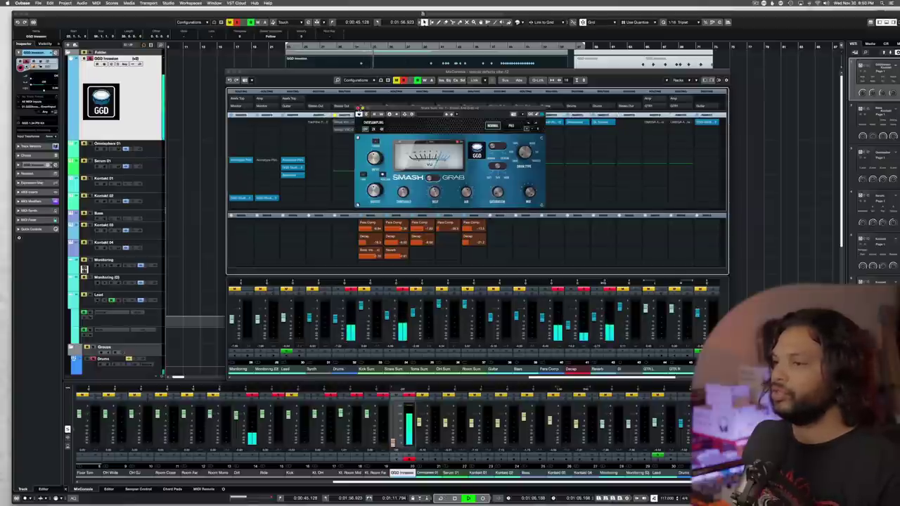
pyautogui.press('space')
pyautogui.click(358, 109)
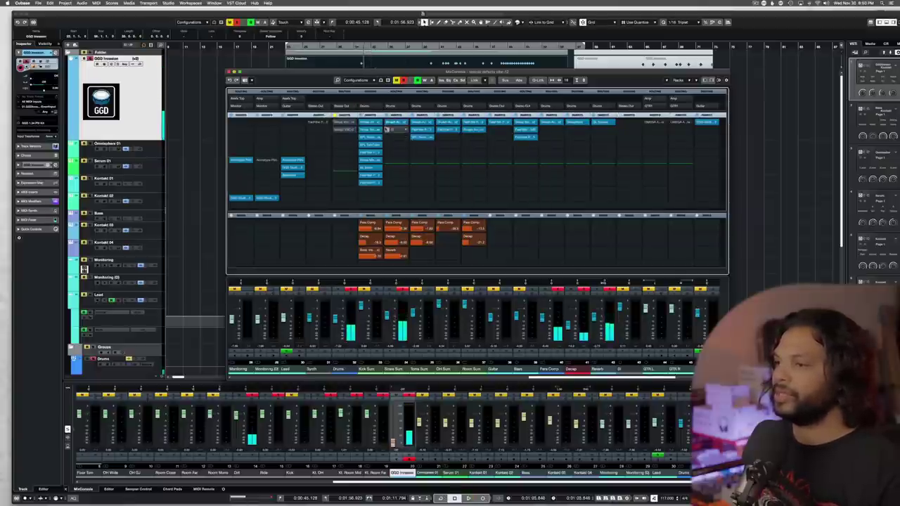
pyautogui.click(400, 130)
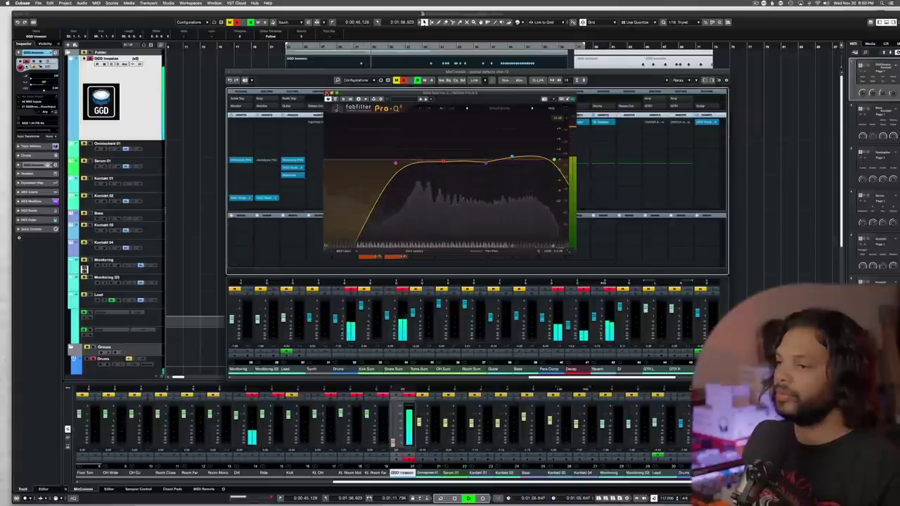
pyautogui.click(326, 93)
pyautogui.press('space')
# - Solo the Kick Sum and Toms Sum alongside the Snare Sum, and play the song to find a passage with toms
pyautogui.click(377, 289)
pyautogui.press('space')
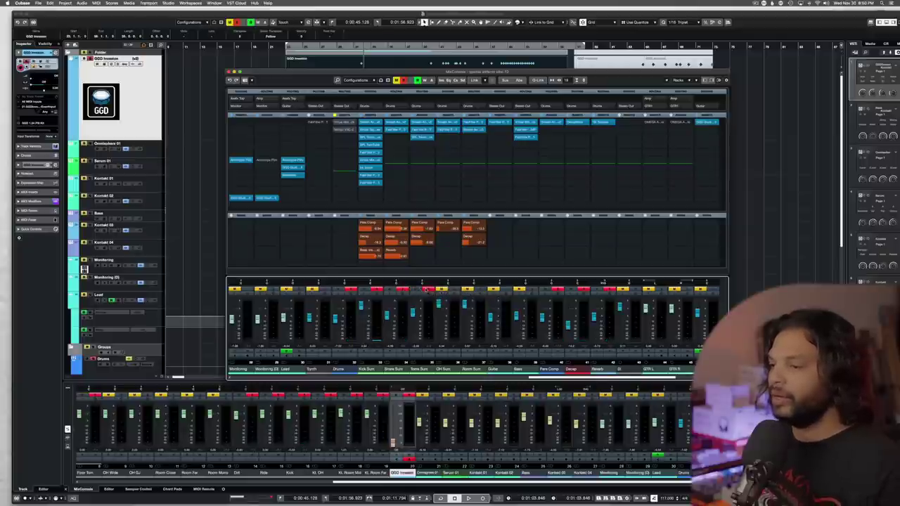
pyautogui.press('F3')
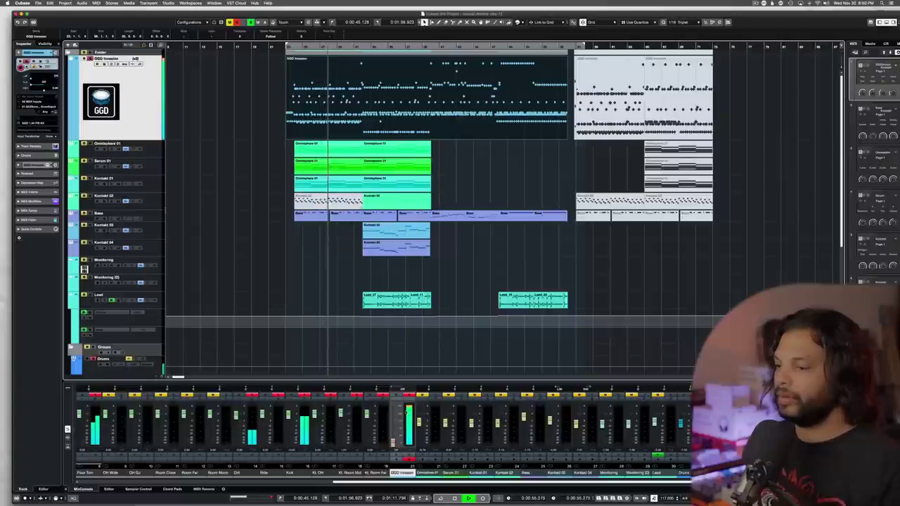
pyautogui.press('F3')
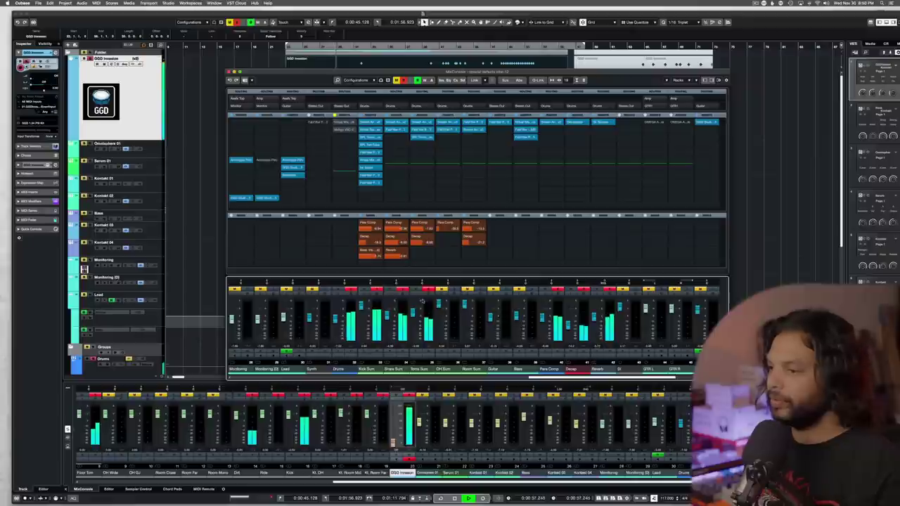
pyautogui.press('space')
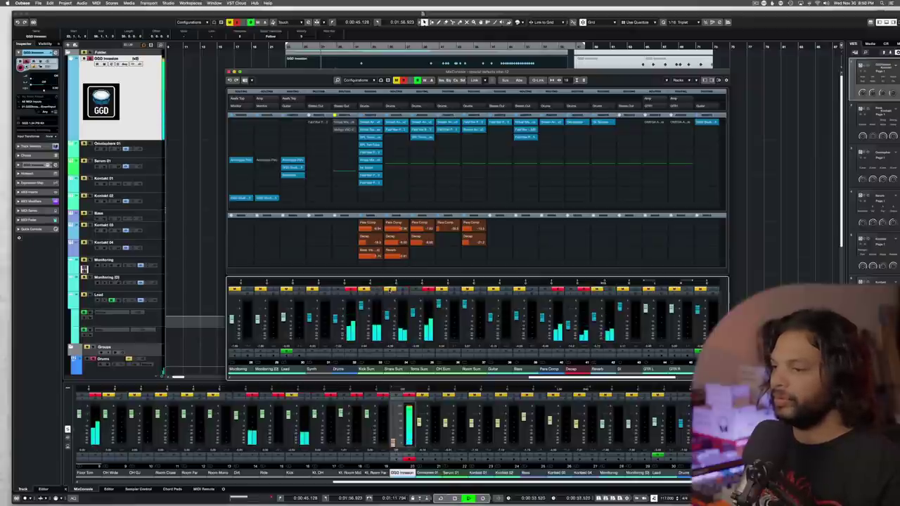
# - Audition the Toms Sum's Smash and Grab insert, and close its plug-in window
pyautogui.click(421, 122)
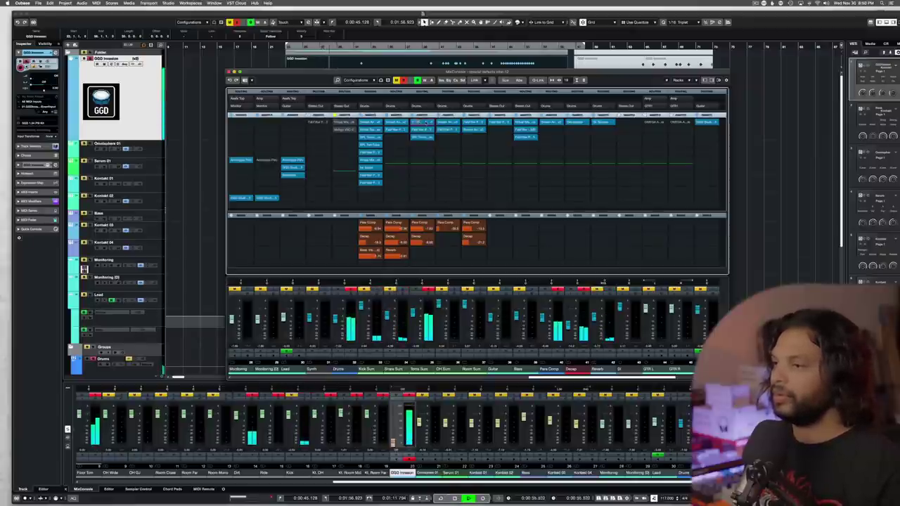
pyautogui.click(422, 122)
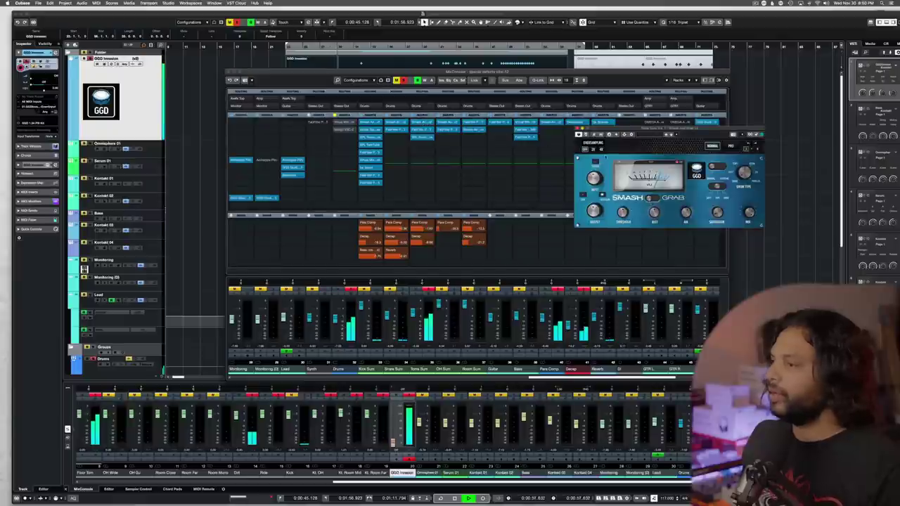
pyautogui.press('space')
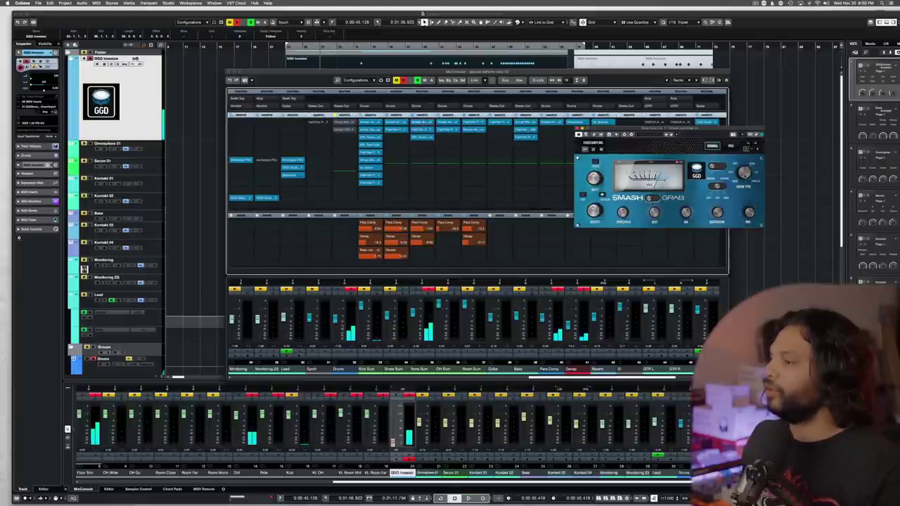
pyautogui.press('space')
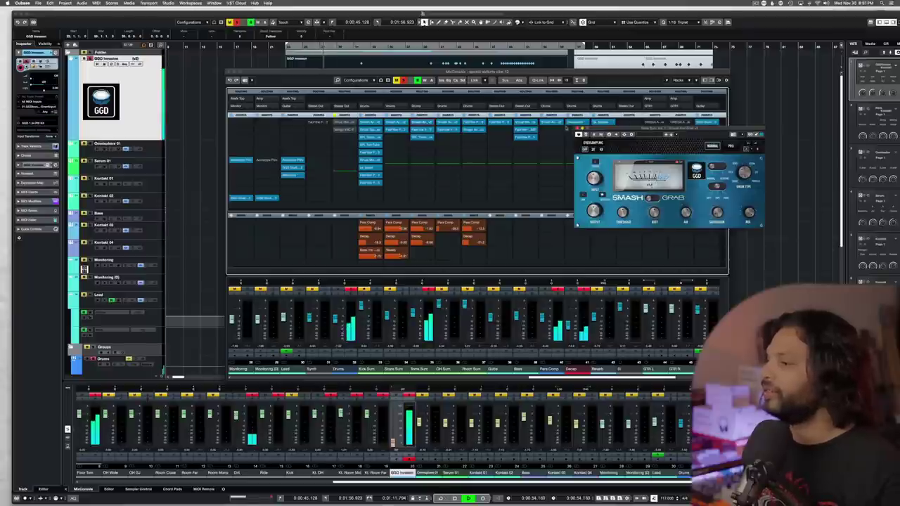
pyautogui.click(577, 133)
# - Review the Toms Sum's FabFilter Pro-Q 3 curve and audition its SPL Transient Designer Plus, closing each plug-in window
pyautogui.click(422, 129)
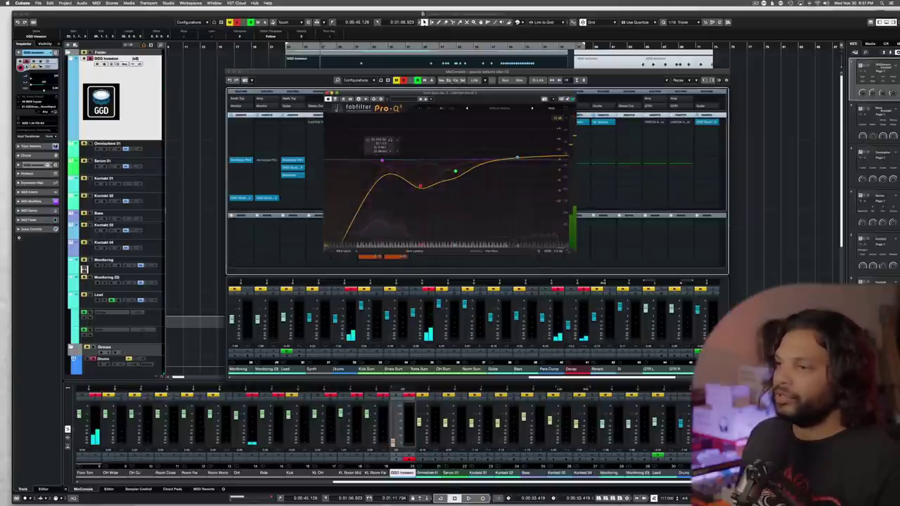
pyautogui.click(327, 93)
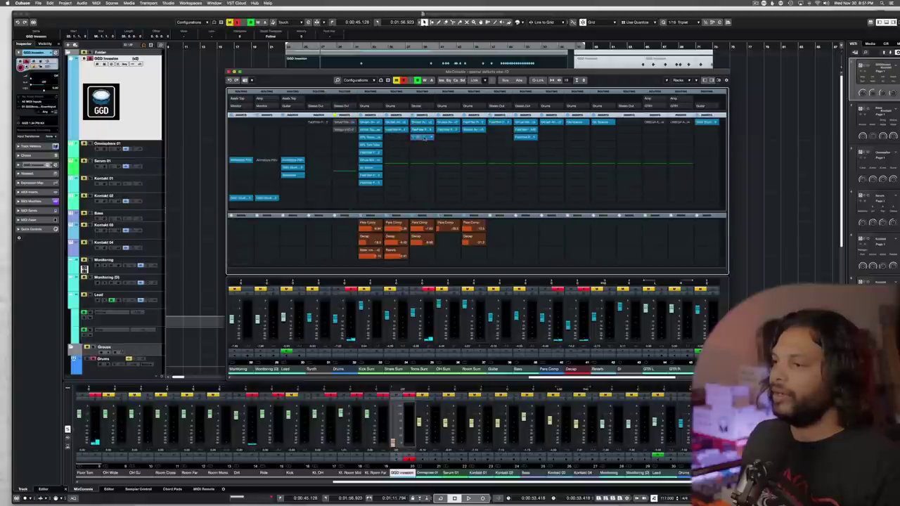
pyautogui.click(423, 137)
pyautogui.press('space')
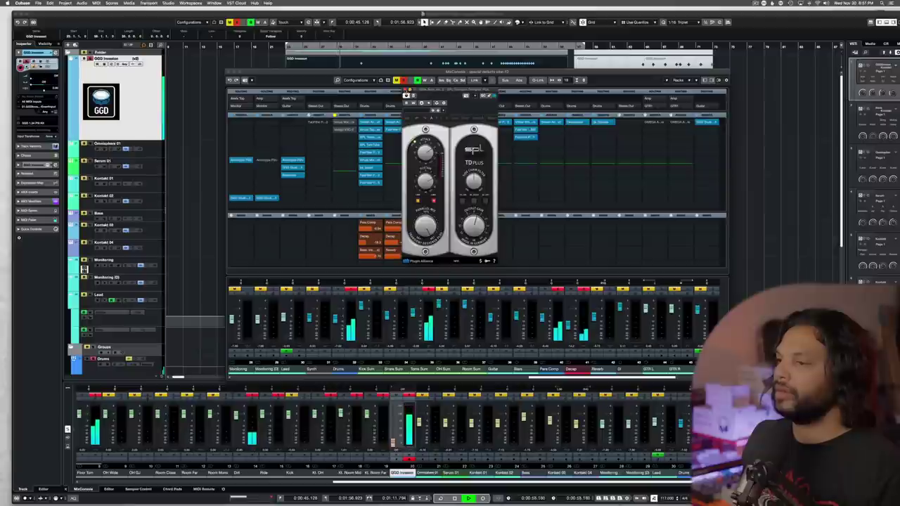
pyautogui.click(406, 93)
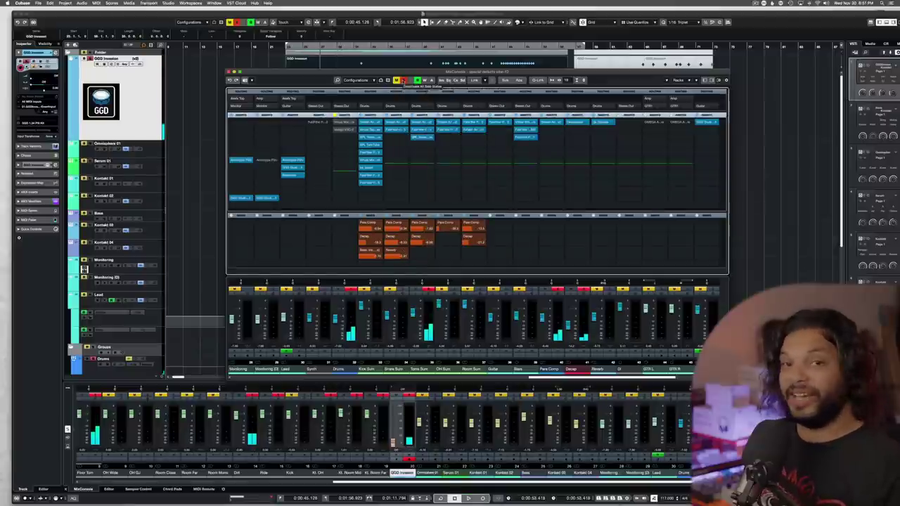
# - Clear all solos, and solo the OH Sum and the GGD Invasion track to hear the overheads
pyautogui.click(402, 80)
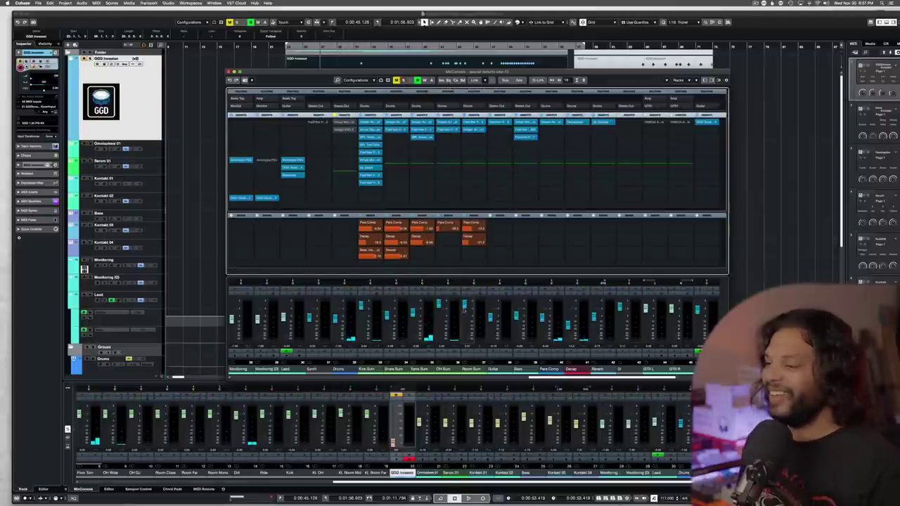
pyautogui.click(454, 289)
pyautogui.press('space')
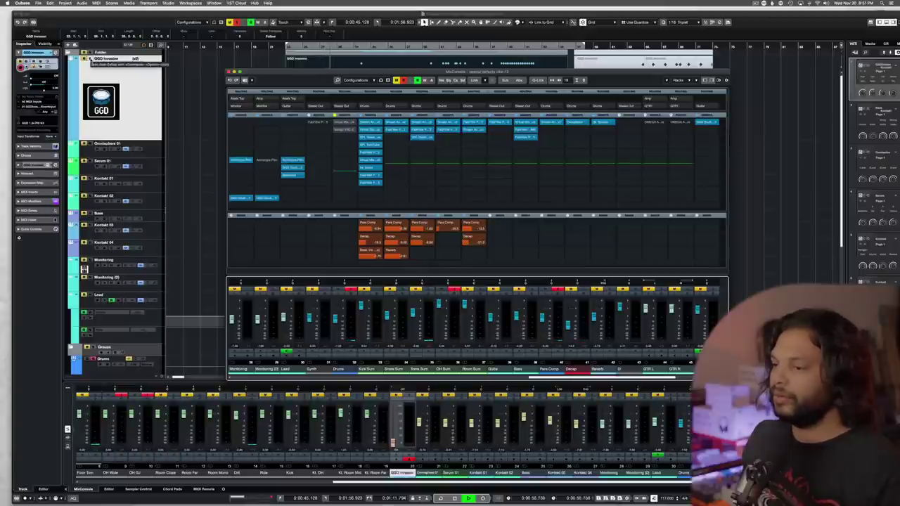
pyautogui.press('F3')
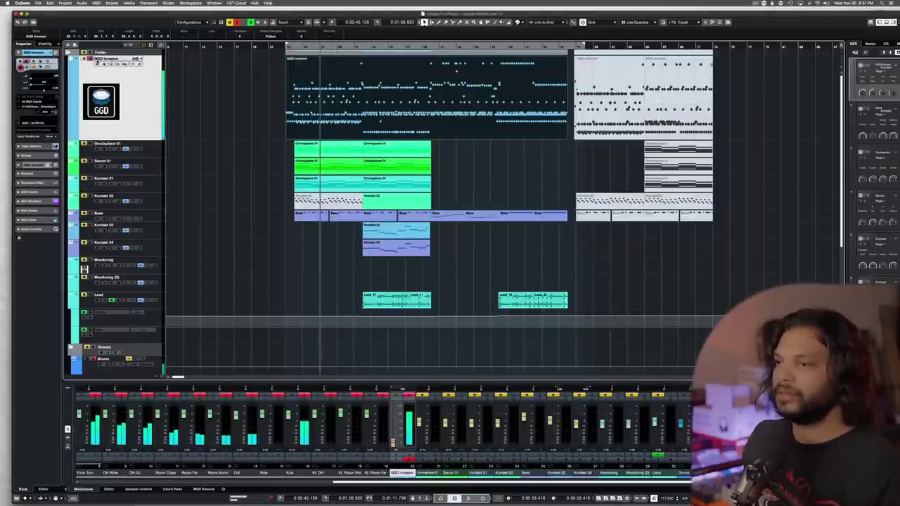
pyautogui.press('F3')
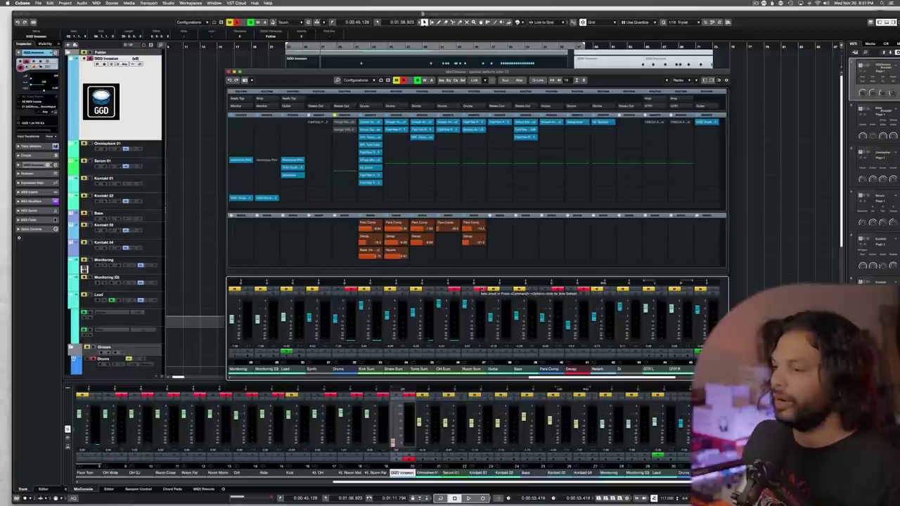
# - Compare the OH Sum's playback with its inserts active and with the whole insert chain bypassed
pyautogui.press('space')
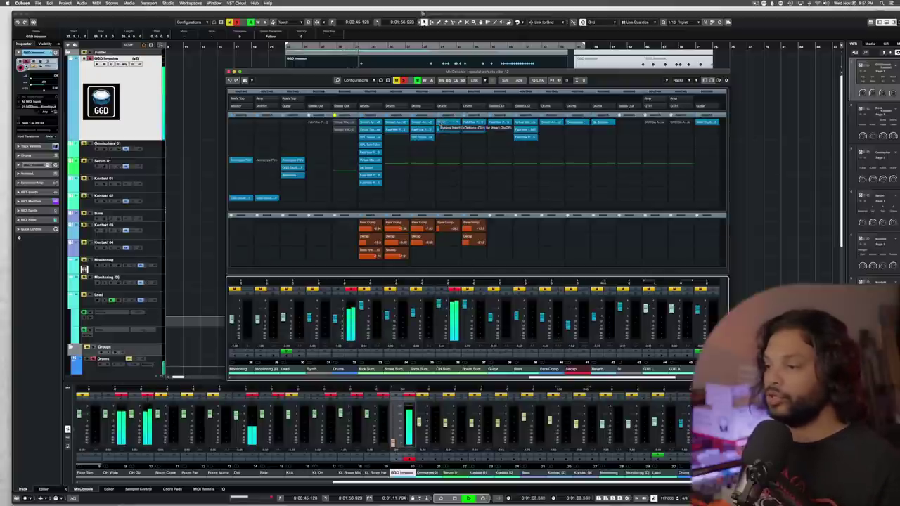
pyautogui.press('space')
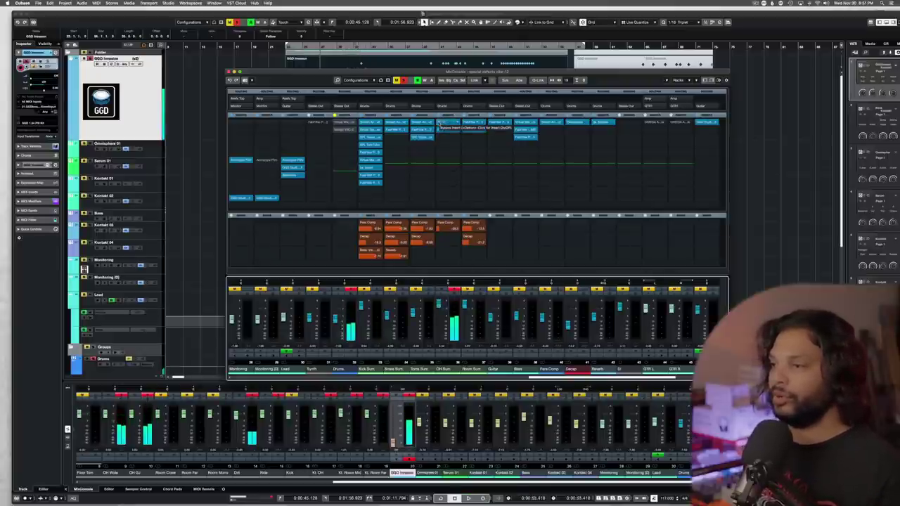
pyautogui.click(439, 116)
pyautogui.press('space')
pyautogui.press('space')
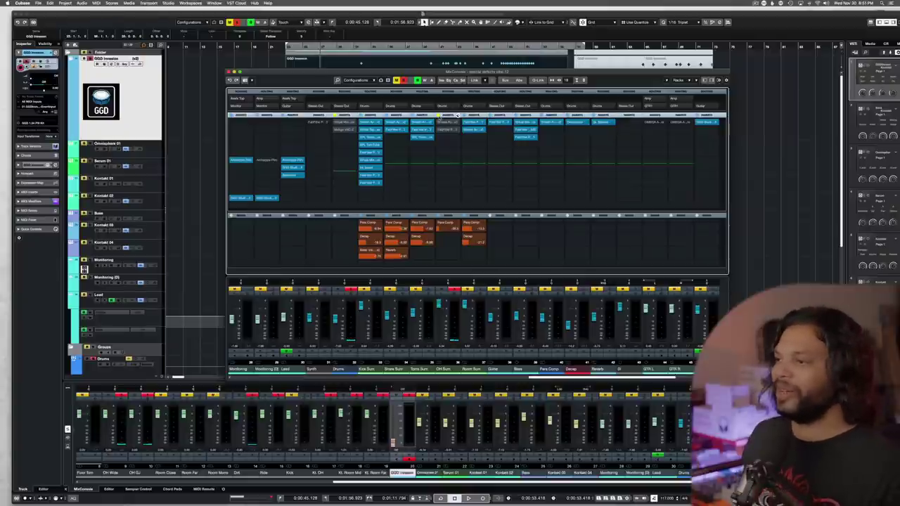
pyautogui.press('space')
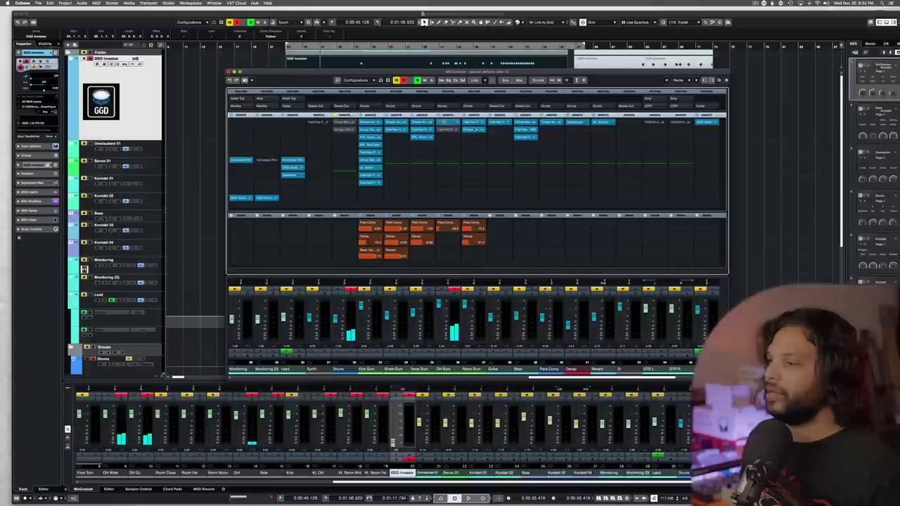
# - Audition the OH Sum's Smash and Grab insert, and play the overheads through its FabFilter Pro-Q 3
pyautogui.click(451, 123)
pyautogui.press('space')
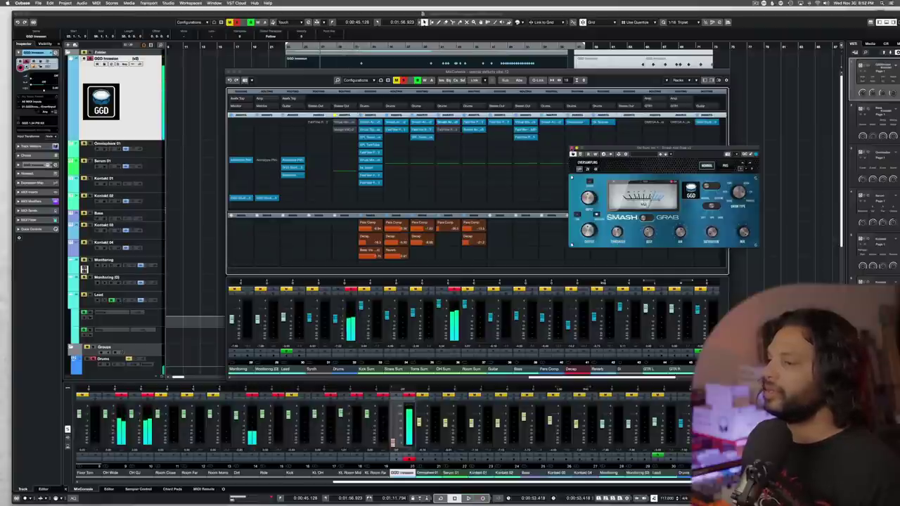
pyautogui.click(573, 153)
pyautogui.click(439, 130)
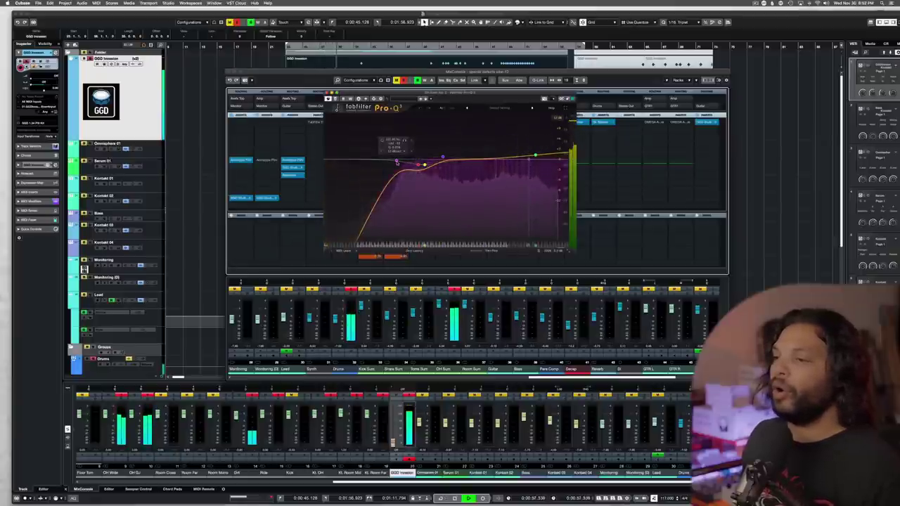
pyautogui.press('space')
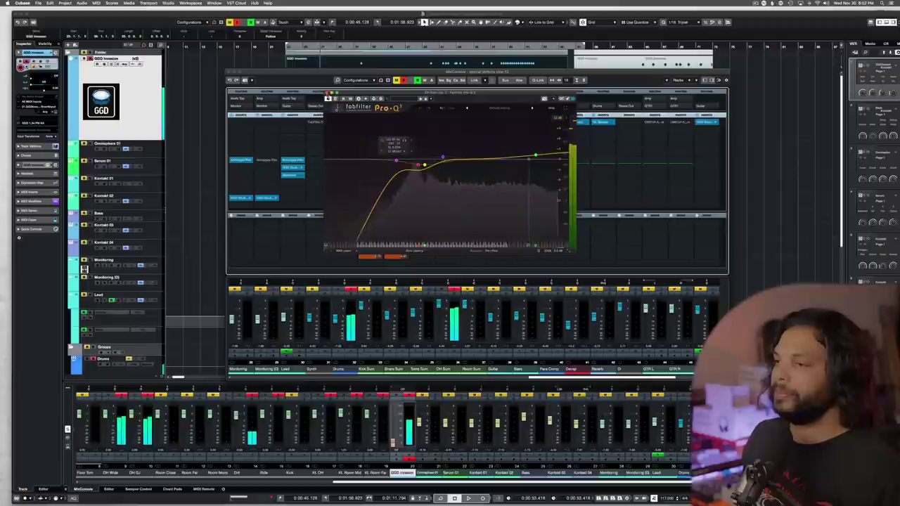
# - Close the OH Sum's Pro-Q 3 window, and solo the Kick, Snare and Toms Sums alongside the overheads for playback
pyautogui.press('super+w')
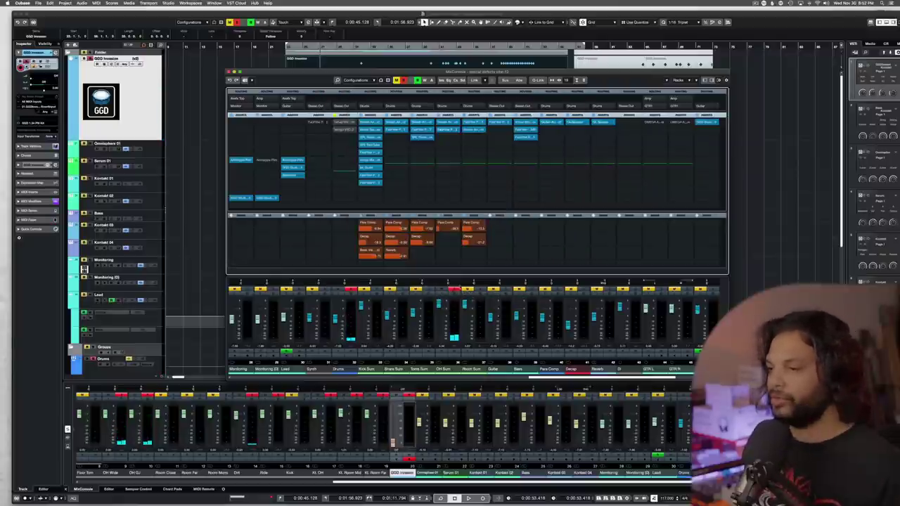
pyautogui.click(430, 290)
pyautogui.click(403, 289)
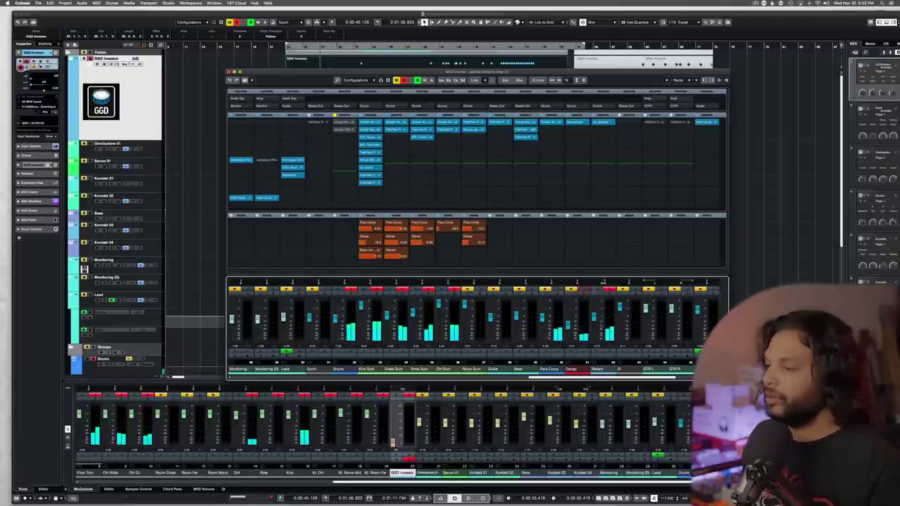
pyautogui.press('space')
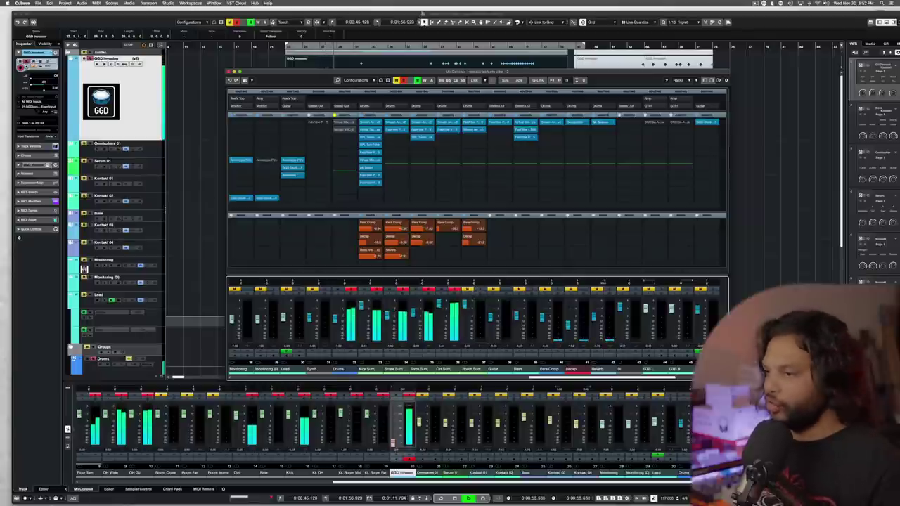
pyautogui.press('space')
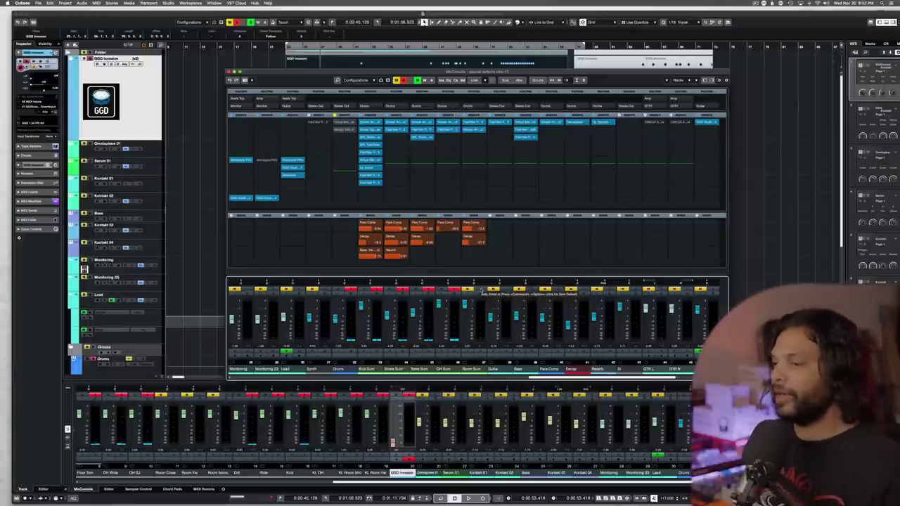
# - Solo the Room Sum with the Para Comp and Decap channels instead of the other drum sums, and play it
pyautogui.click(479, 289)
pyautogui.click(557, 289)
pyautogui.click(583, 289)
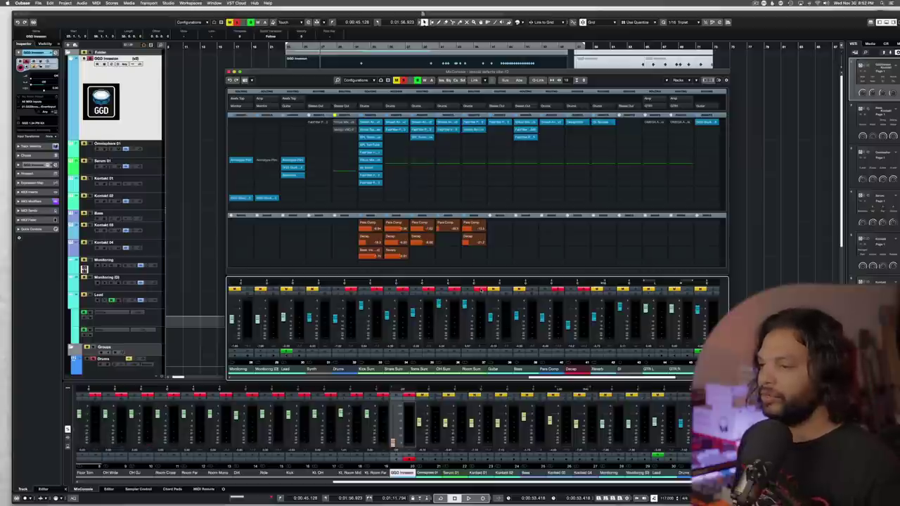
pyautogui.press('space')
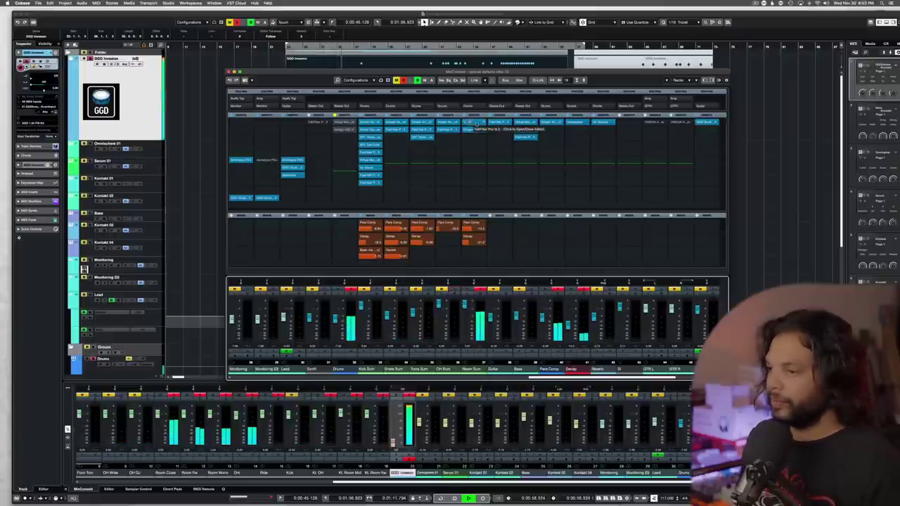
pyautogui.press('space')
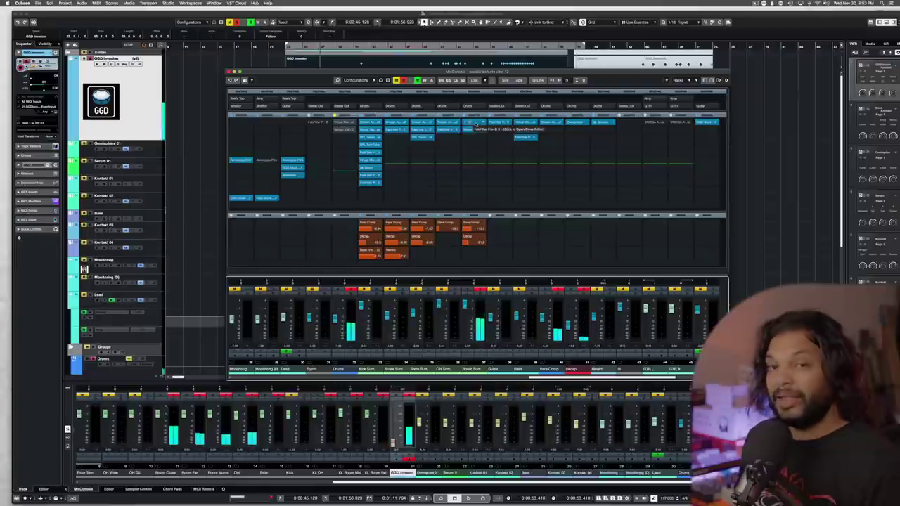
# - Review the Room Sum's FabFilter Pro-Q 3 curve and audition its Smash and Grab insert, closing each plug-in window
pyautogui.click(475, 124)
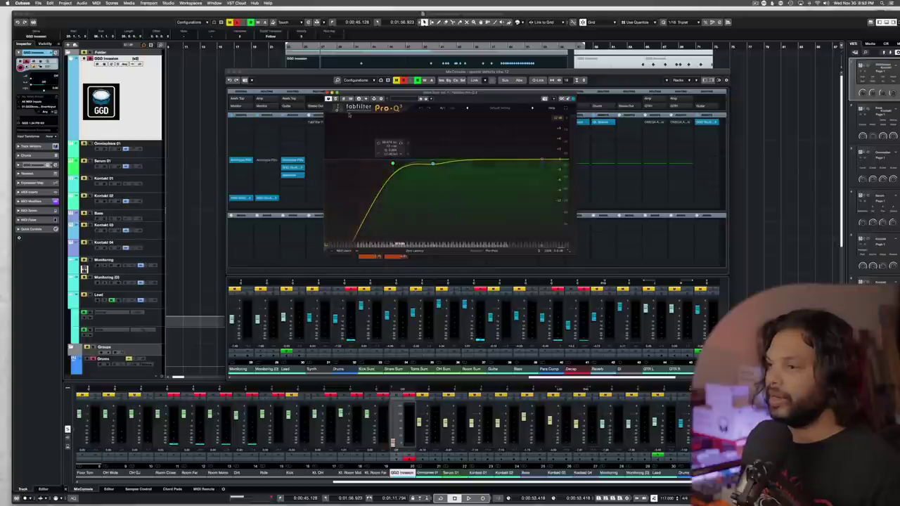
pyautogui.click(329, 92)
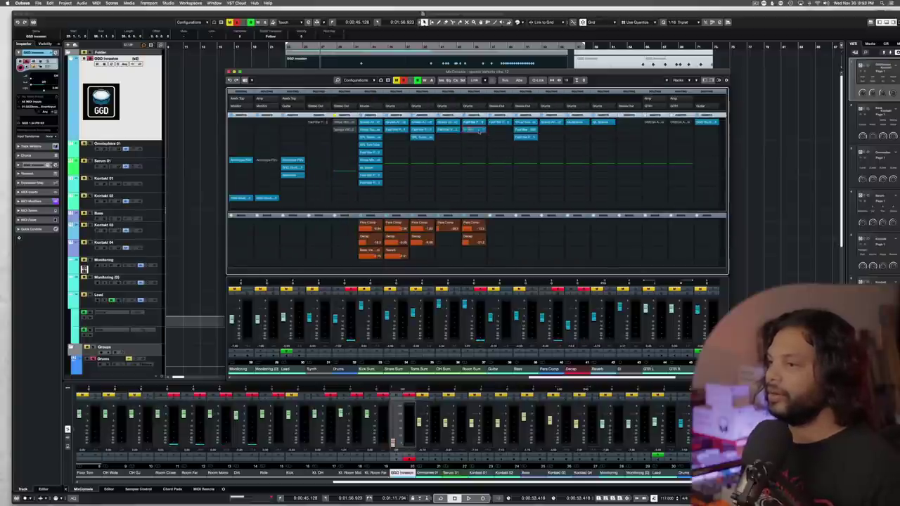
pyautogui.click(567, 167)
pyautogui.press('space')
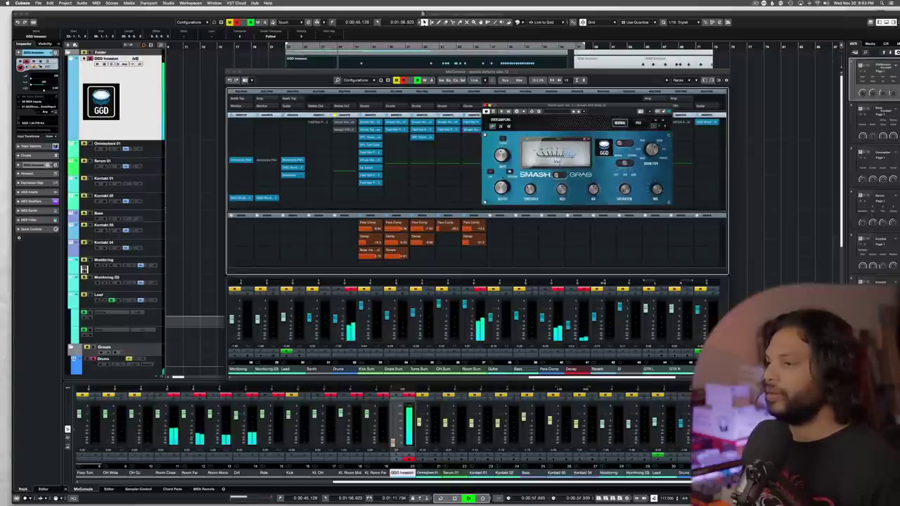
pyautogui.click(493, 112)
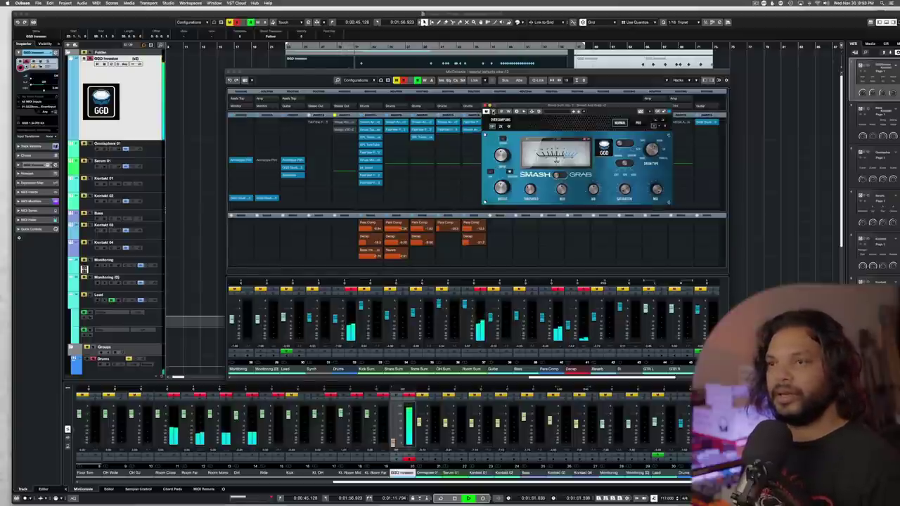
pyautogui.click(485, 106)
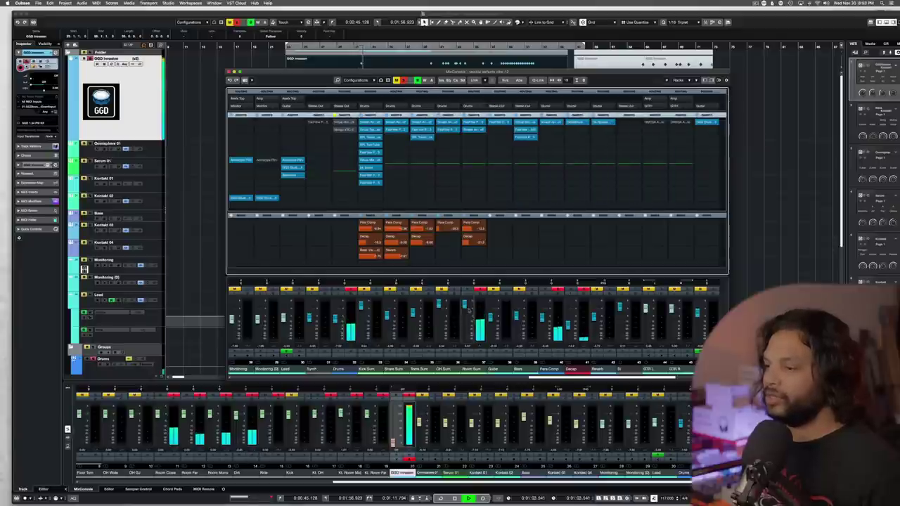
pyautogui.press('space')
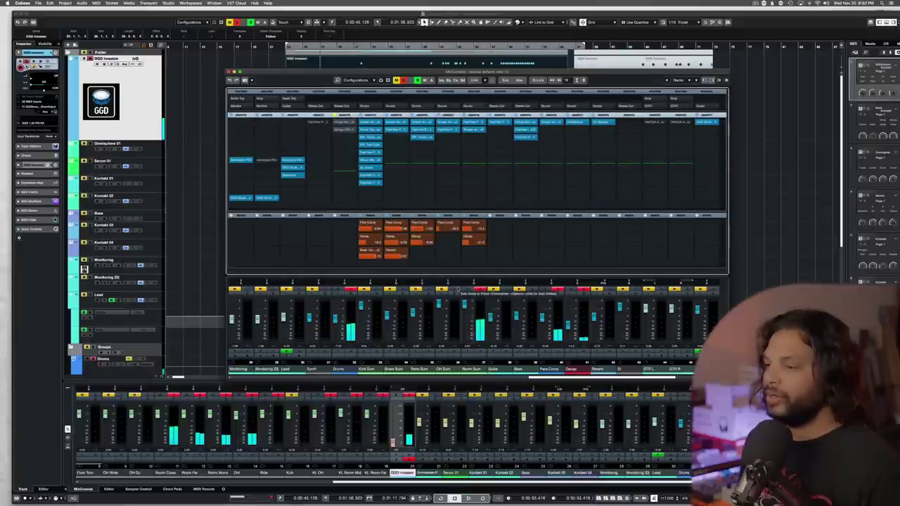
# - Solo the Kick, Snare, Toms, OH and Room Sums together, unsolo Para Comp and Decap, and play the drums
pyautogui.click(402, 289)
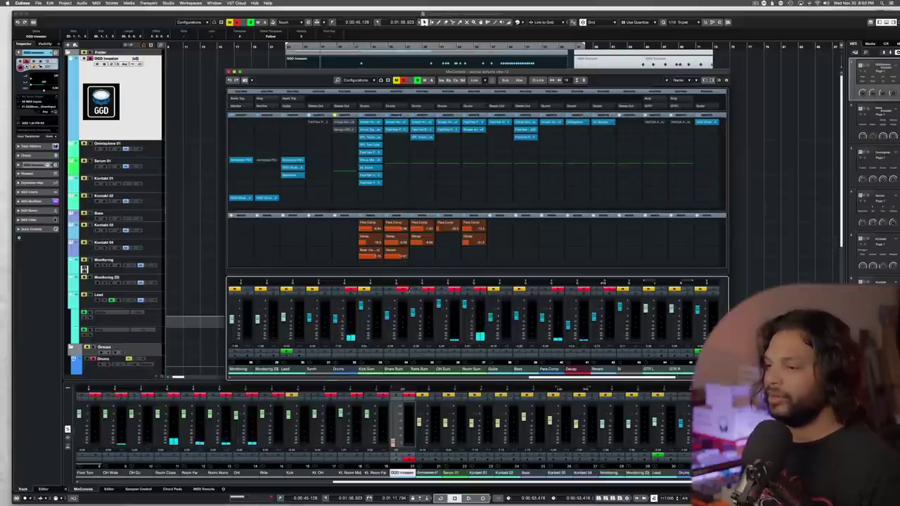
pyautogui.click(380, 289)
pyautogui.press('space')
pyautogui.press('space')
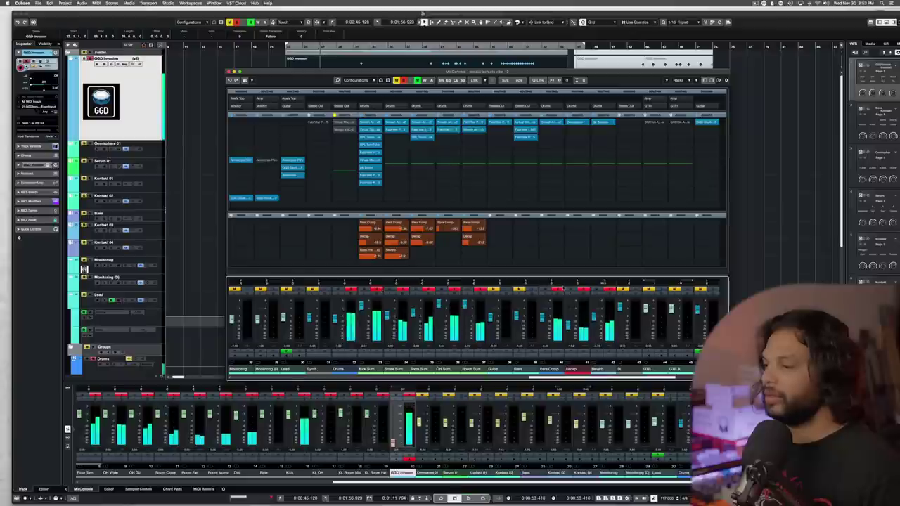
pyautogui.click(558, 290)
pyautogui.press('space')
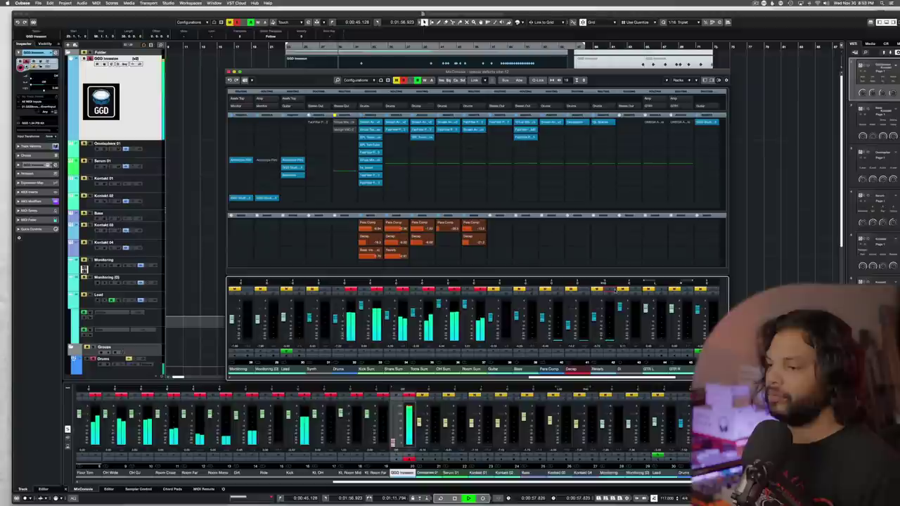
# - Activate the Drums group's first insert with the Revival and Custom Series Equalizer modules, and compare playback with it active and bypassed
pyautogui.click(337, 122)
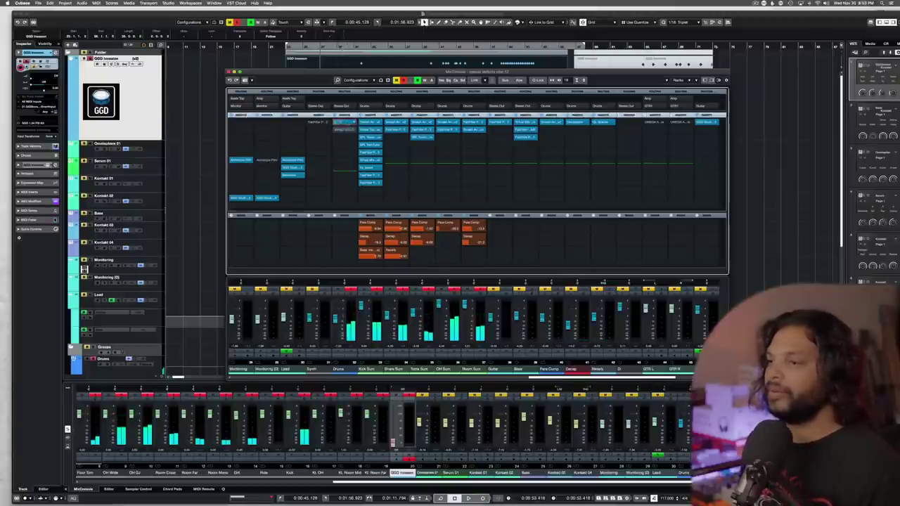
pyautogui.click(352, 123)
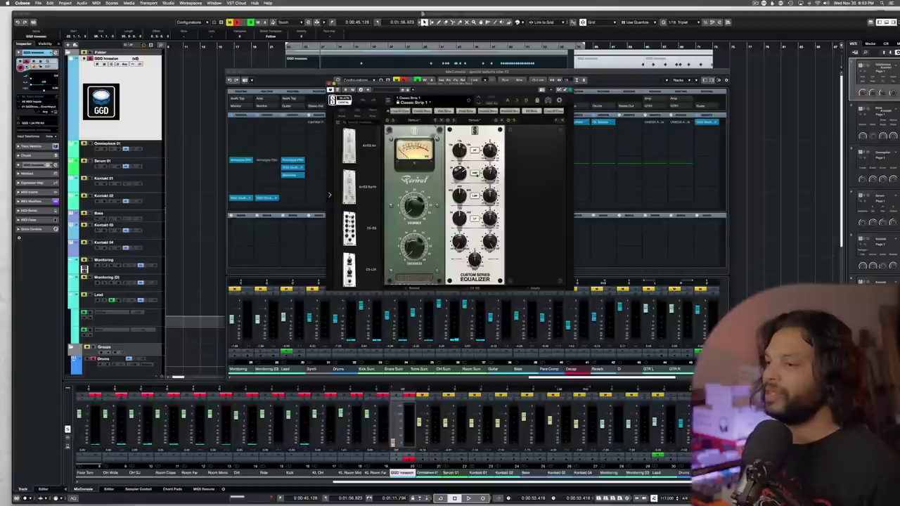
pyautogui.press('space')
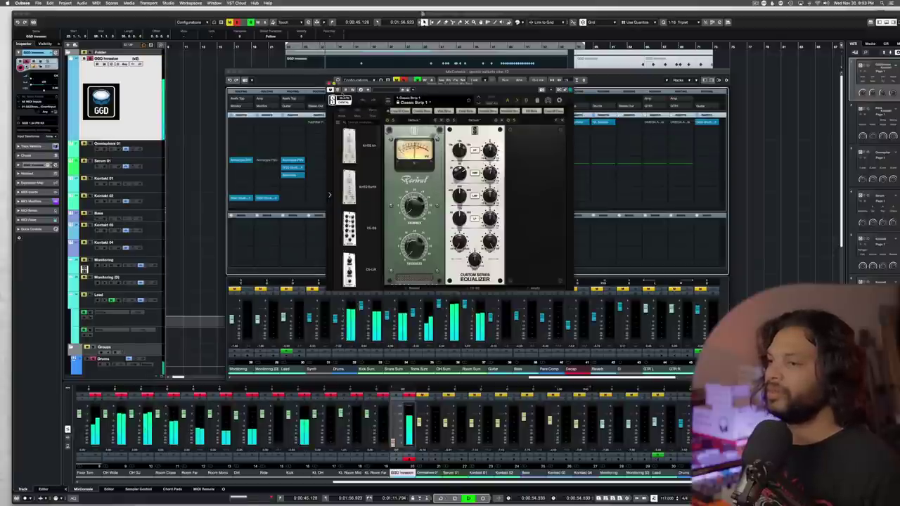
pyautogui.click(338, 90)
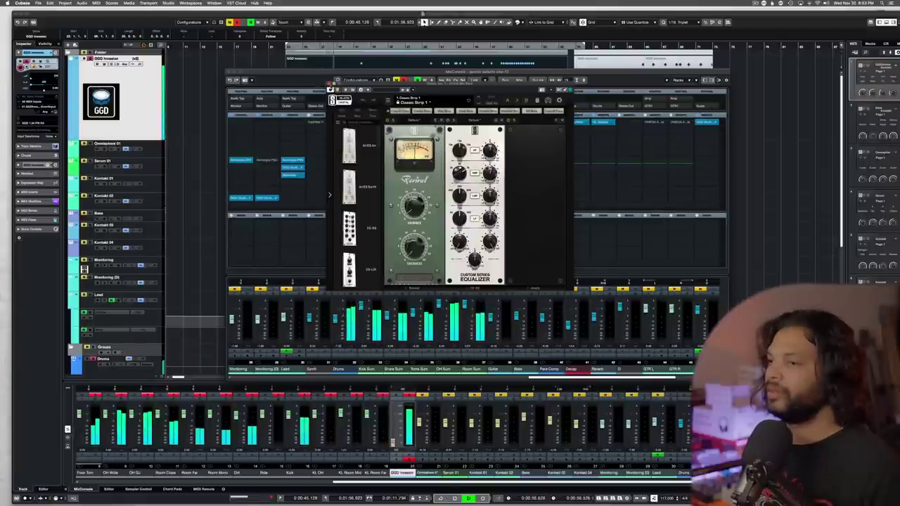
pyautogui.click(338, 90)
pyautogui.click(329, 84)
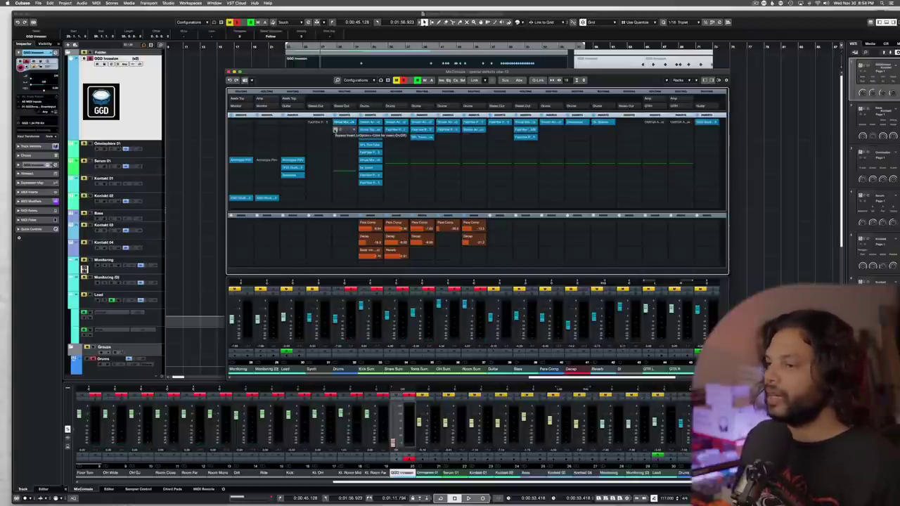
# - Activate and audition the Drums group's VSC-2 compressor, and play the soloed drums through the full group chain with its window closed
pyautogui.click(345, 131)
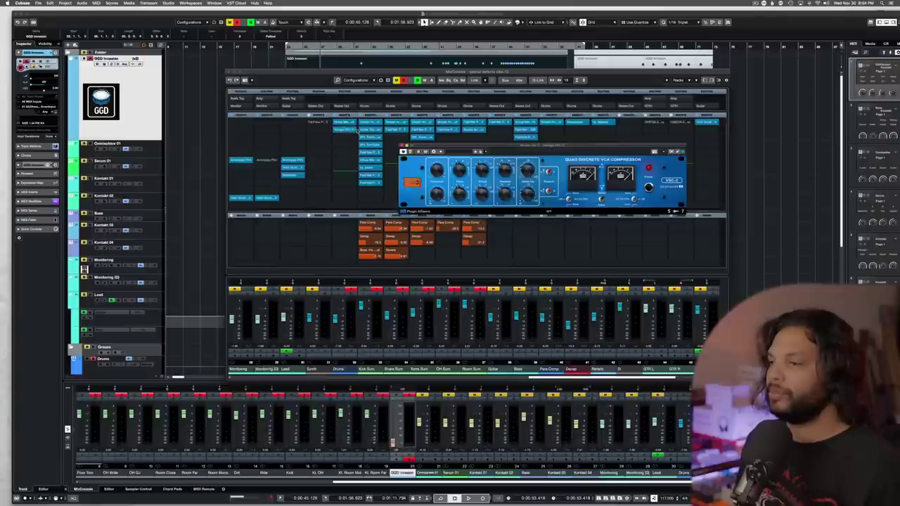
pyautogui.moveTo(516, 147); pyautogui.dragTo(438, 142)
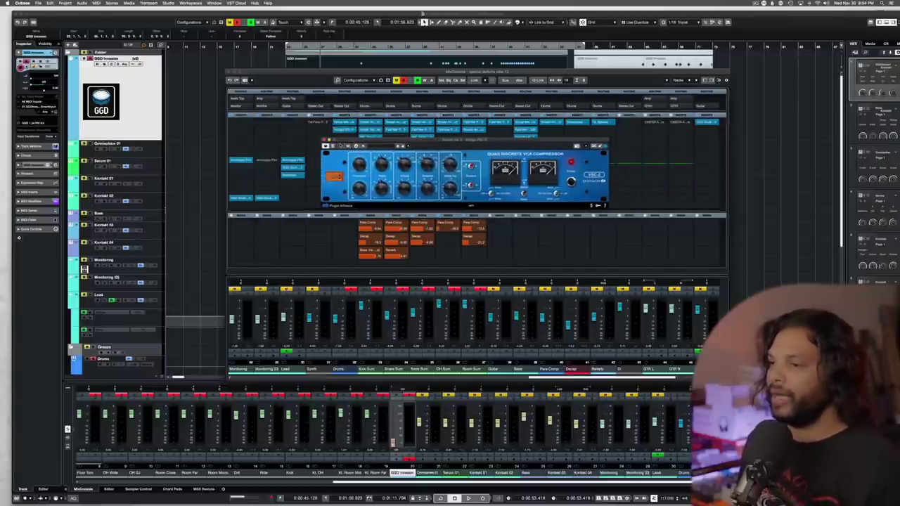
pyautogui.press('space')
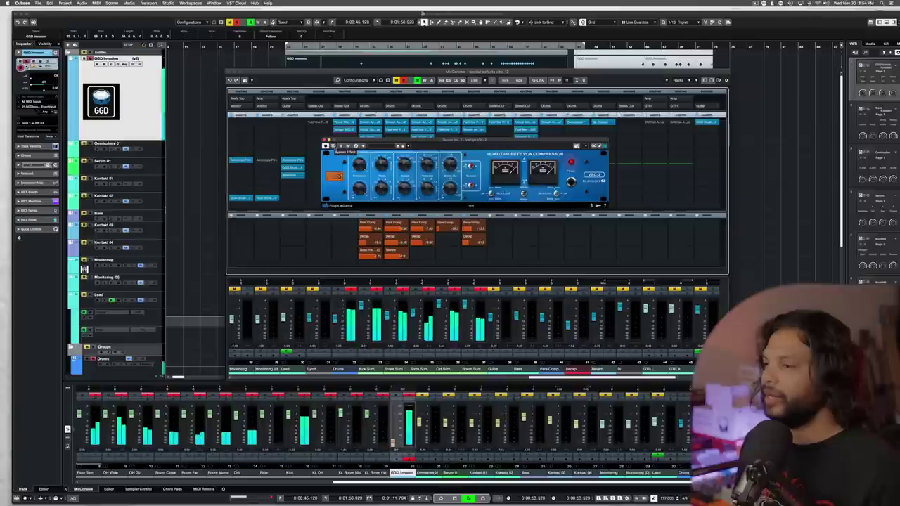
pyautogui.press('space')
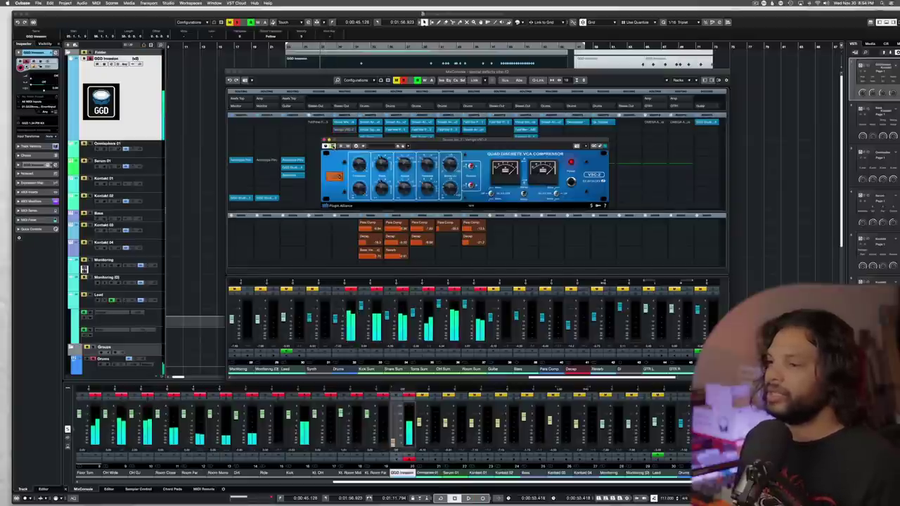
pyautogui.press('space')
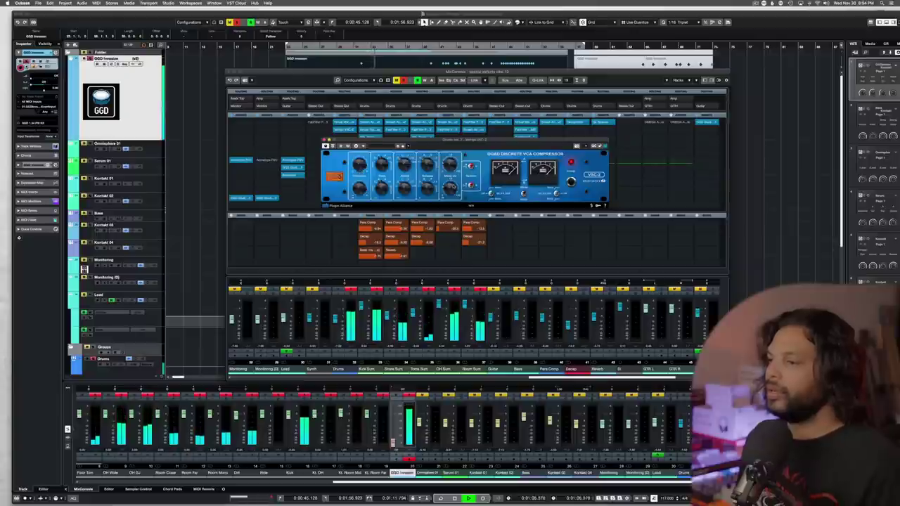
pyautogui.press('space')
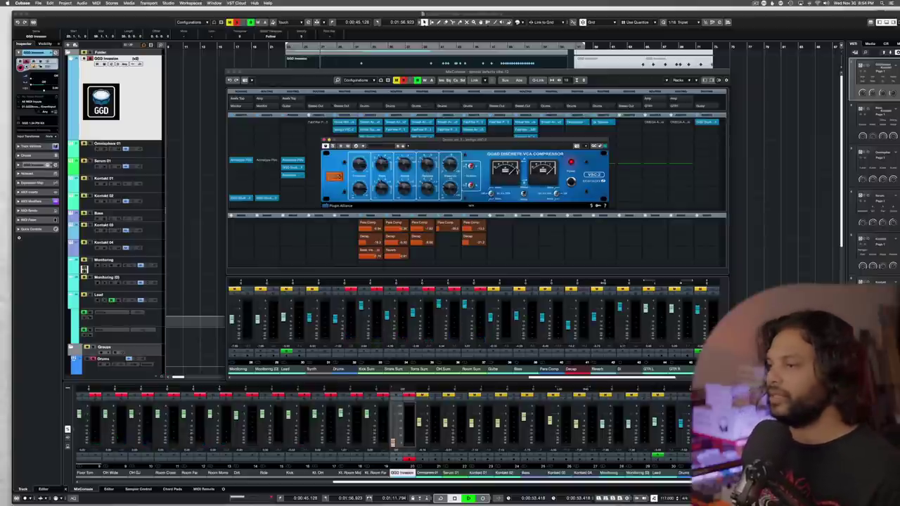
pyautogui.press('space')
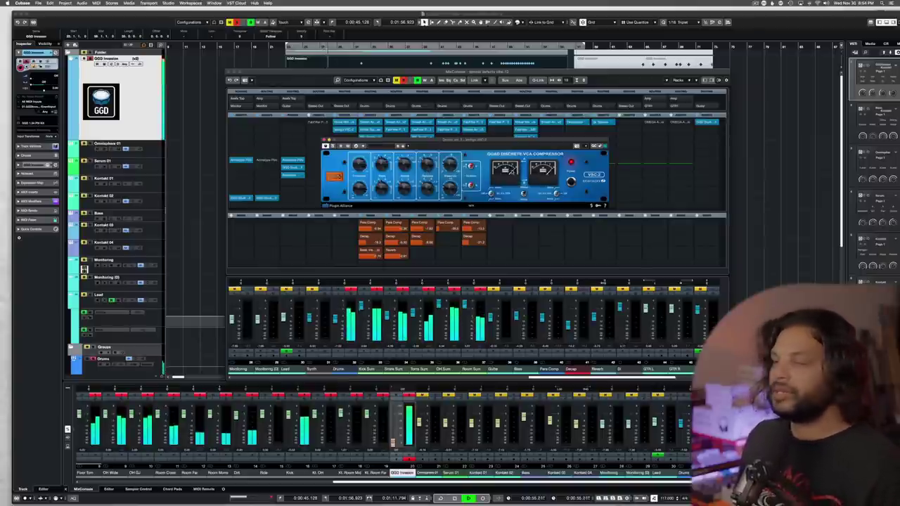
pyautogui.press('space')
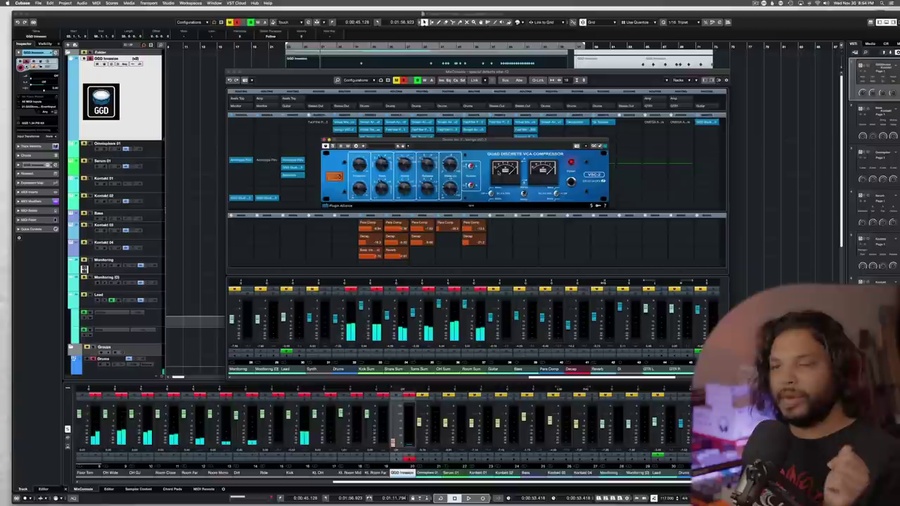
pyautogui.press('space')
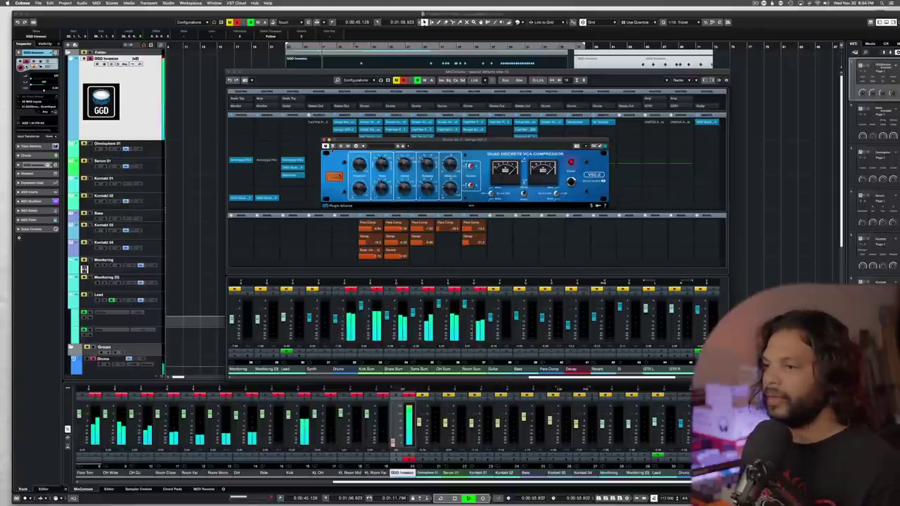
pyautogui.press('space')
pyautogui.click(324, 140)
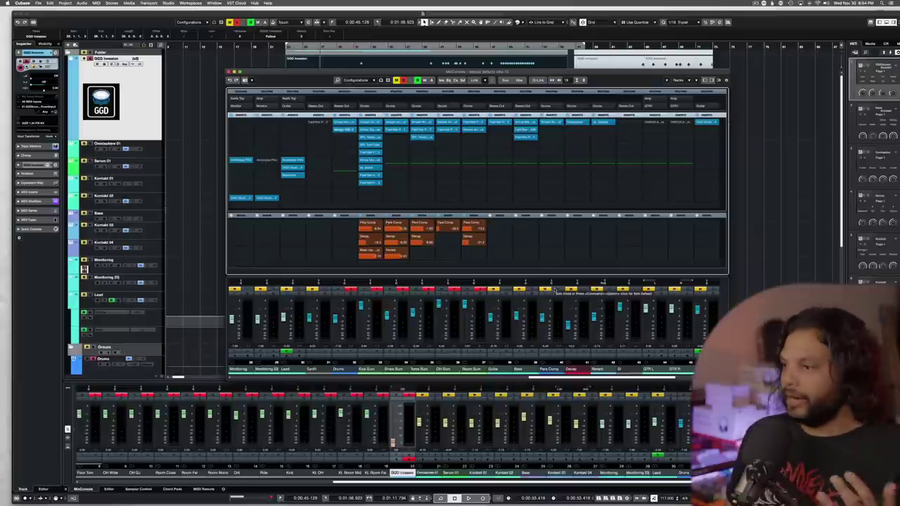
pyautogui.press('space')
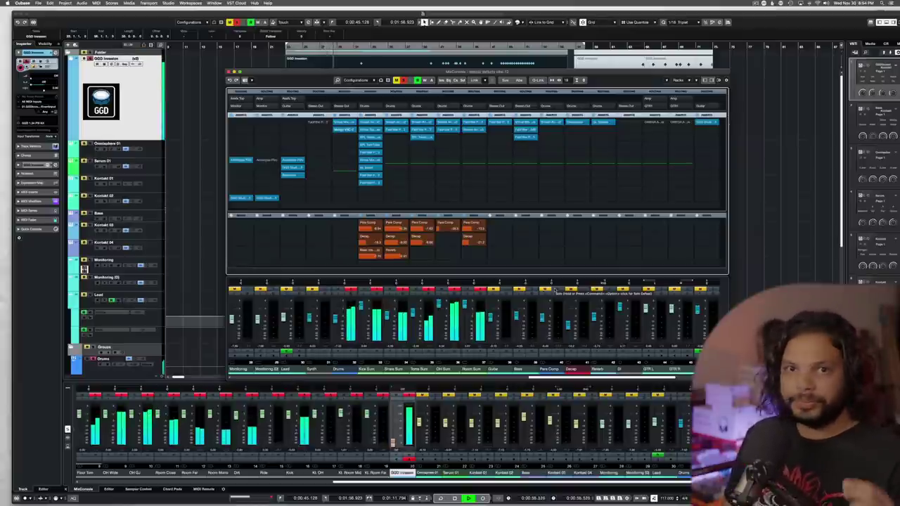
pyautogui.press('space')
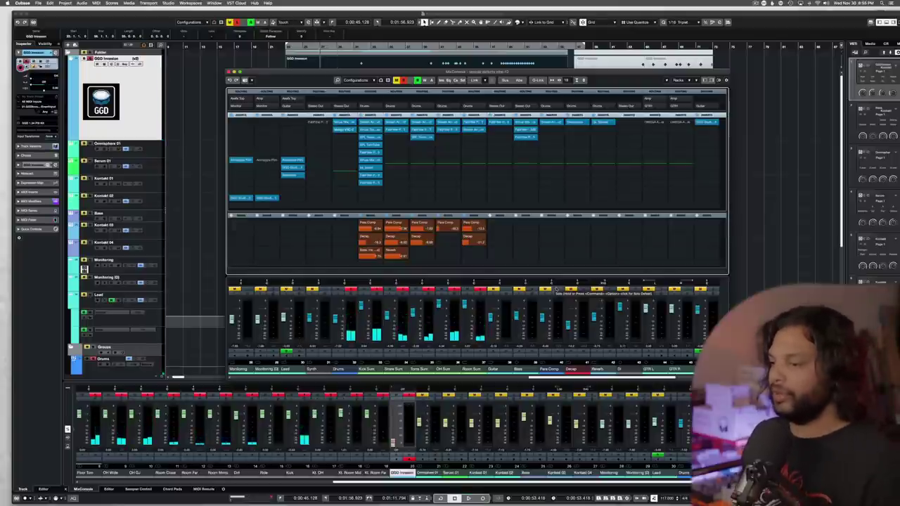
# - Clear all solos in the project, and close and reopen the separate MixConsole window
pyautogui.click(238, 21)
pyautogui.click(228, 72)
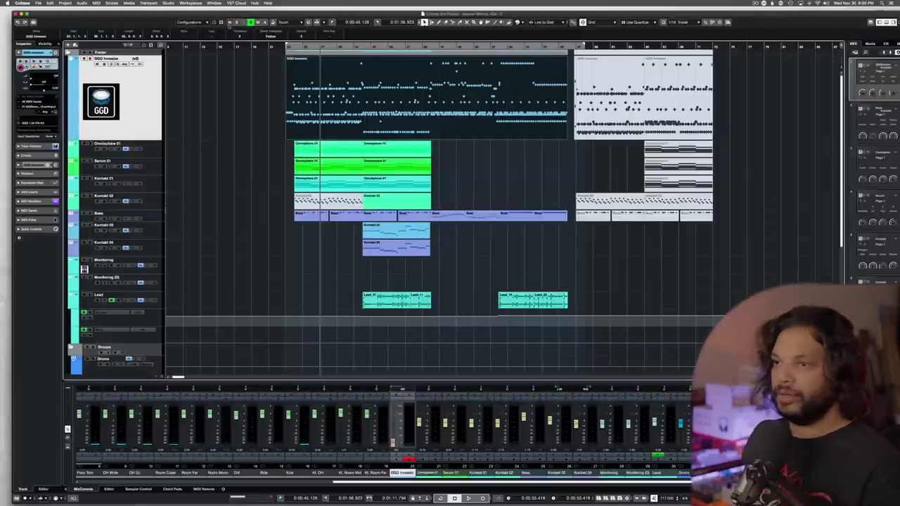
pyautogui.press('F3')
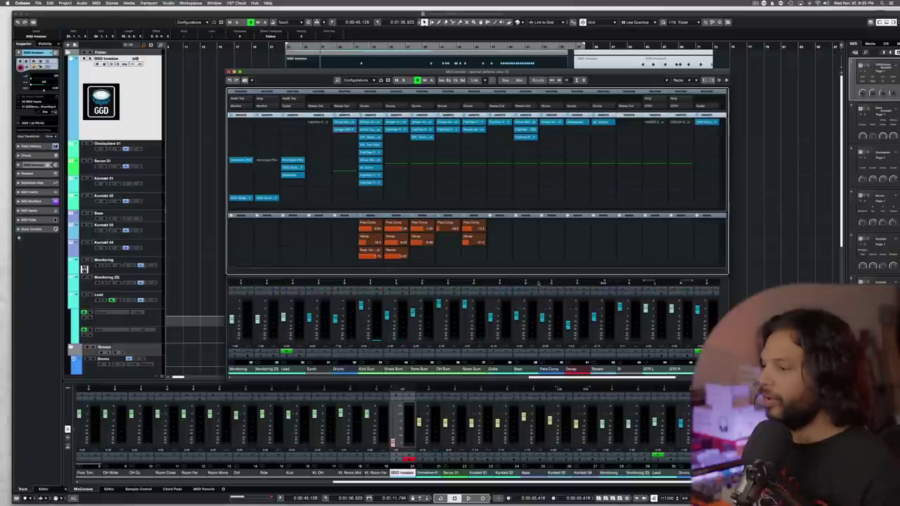
# - Mute the Para Comp, Decap and Reverb channels, unmute Para Comp, and show its Smash & Grab compressor over the mixer
pyautogui.click(544, 288)
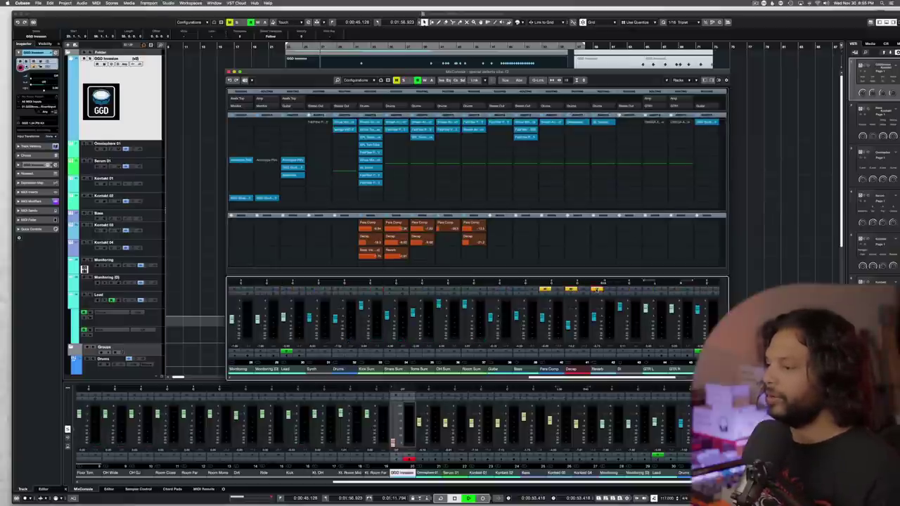
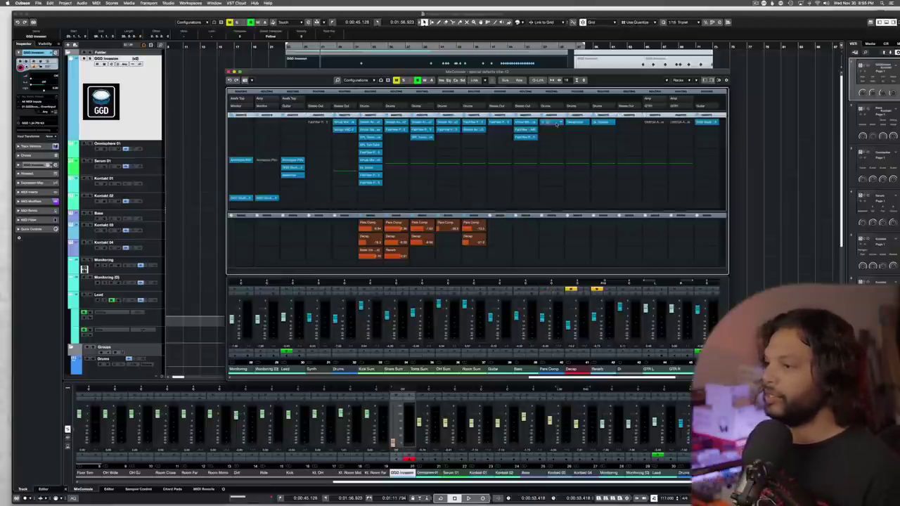
pyautogui.click(454, 138)
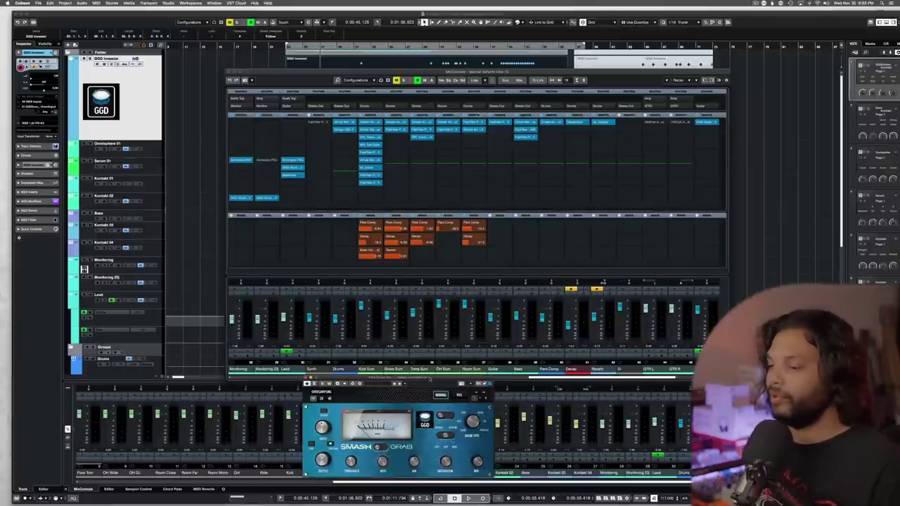
pyautogui.moveTo(430, 381); pyautogui.dragTo(472, 173)
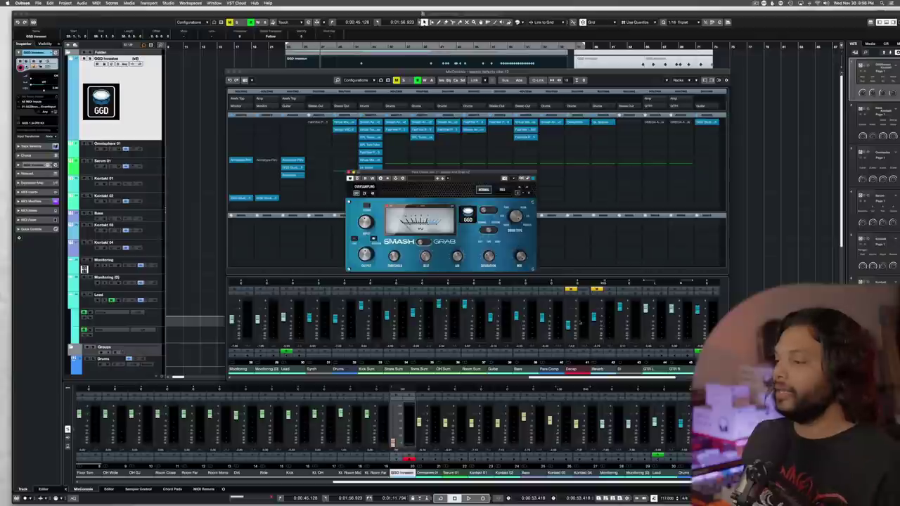
# - Audition the Para Comp channel in Listen mode during playback, and turn its Listen mode off again
pyautogui.click(546, 291)
pyautogui.press('space')
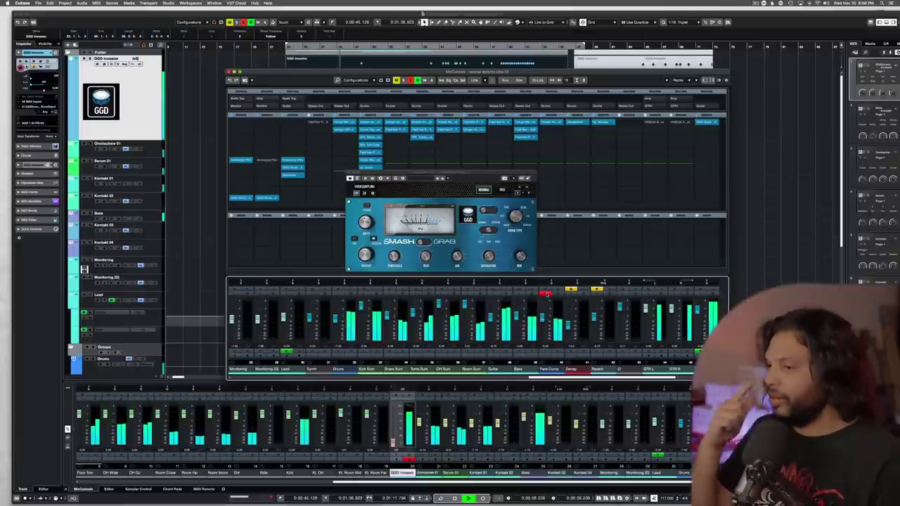
pyautogui.press('space')
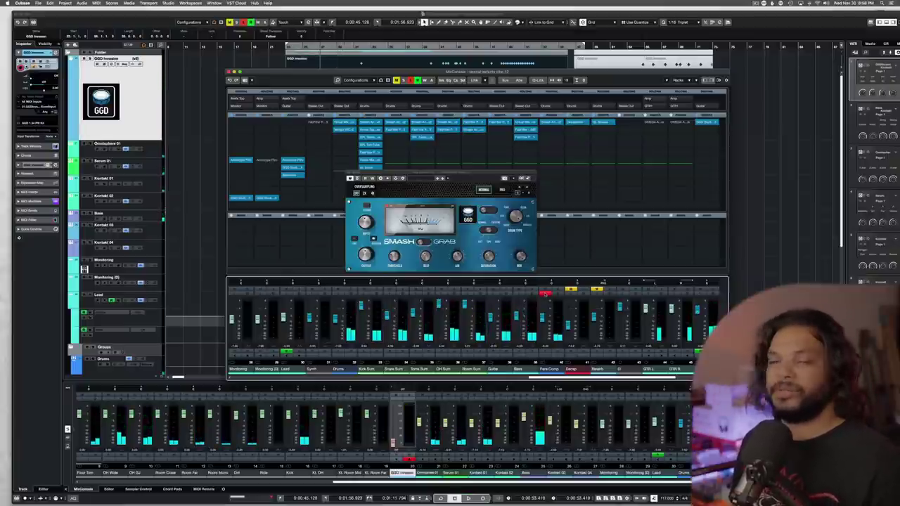
pyautogui.click(547, 293)
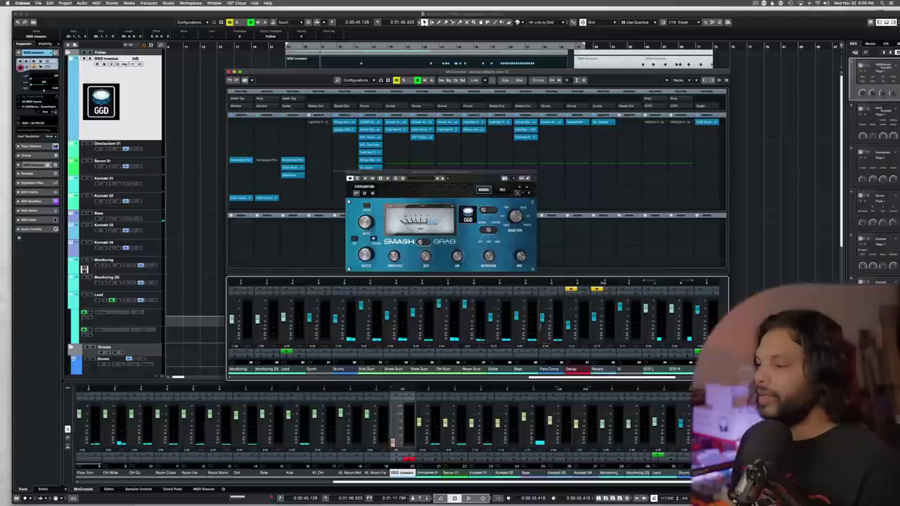
# - Play the mix while lowering the Para Comp fader and bringing it back up to compare the parallel compression
pyautogui.press('space')
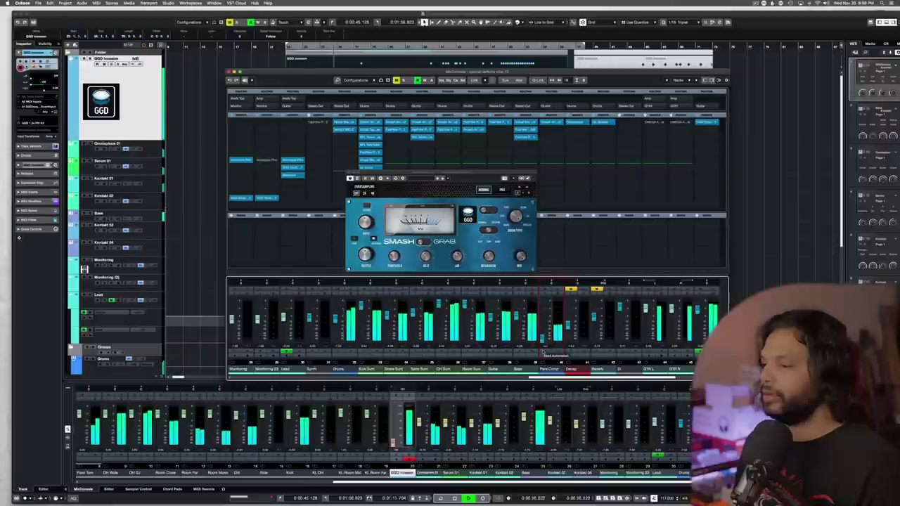
pyautogui.moveTo(541, 339); pyautogui.dragTo(542, 376)
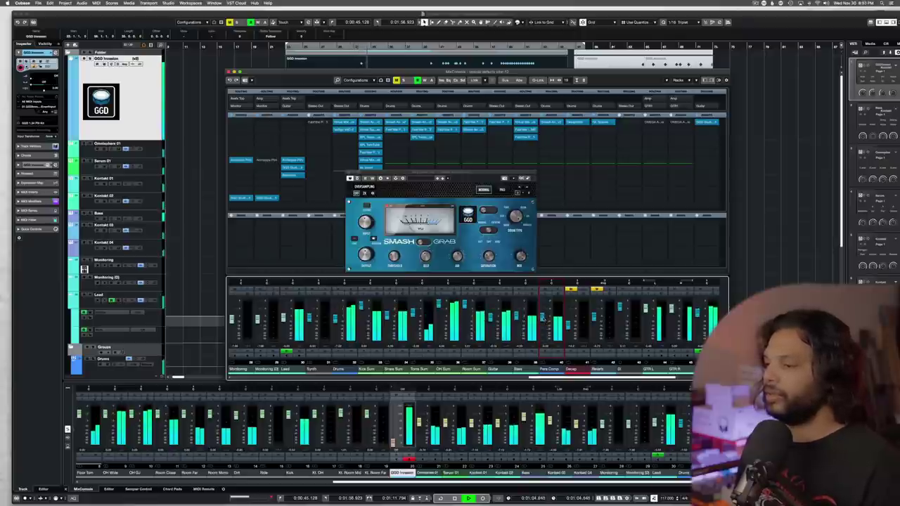
pyautogui.press('space')
# - Close the Smash & Grab window, and audition the Room Sum channel in Listen mode during playback
pyautogui.click(349, 173)
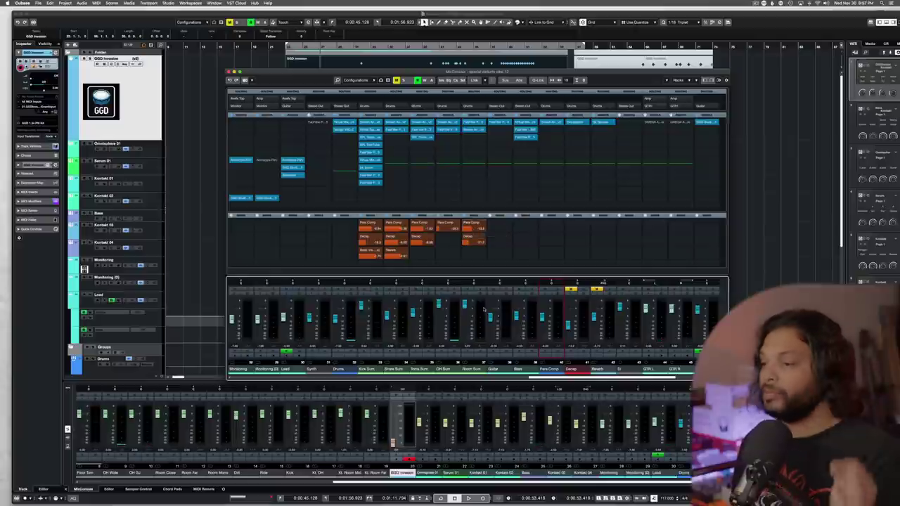
pyautogui.press('space')
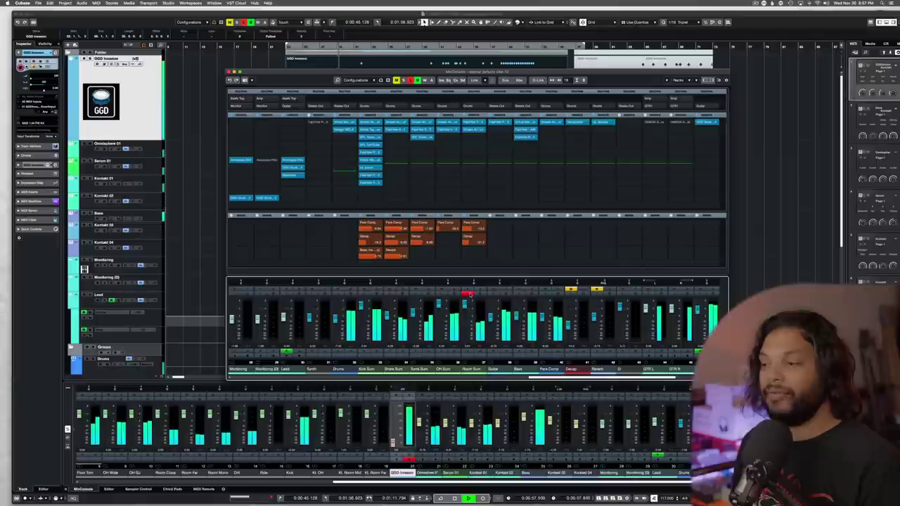
pyautogui.press('space')
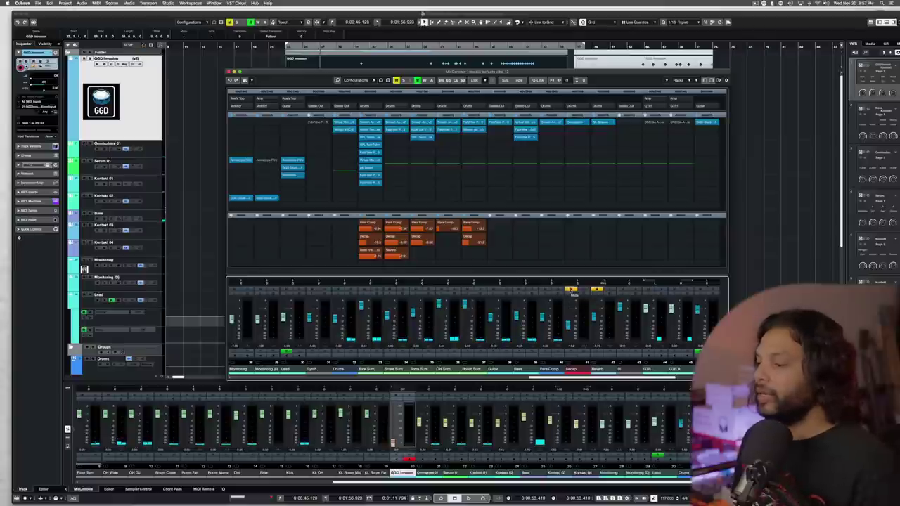
# - Unmute Decap and audition it in Listen mode with its Decapitator insert open, raising and lowering its fader during playback
pyautogui.click(570, 288)
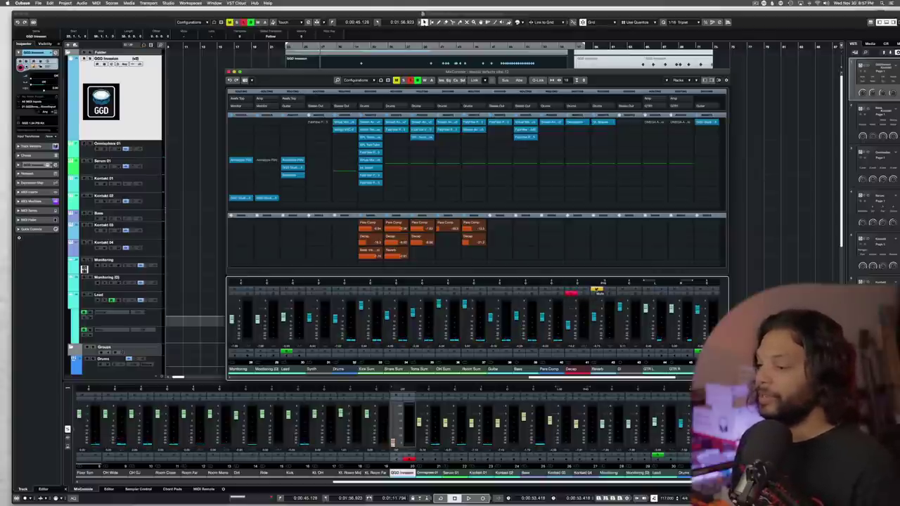
pyautogui.press('space')
pyautogui.click(574, 122)
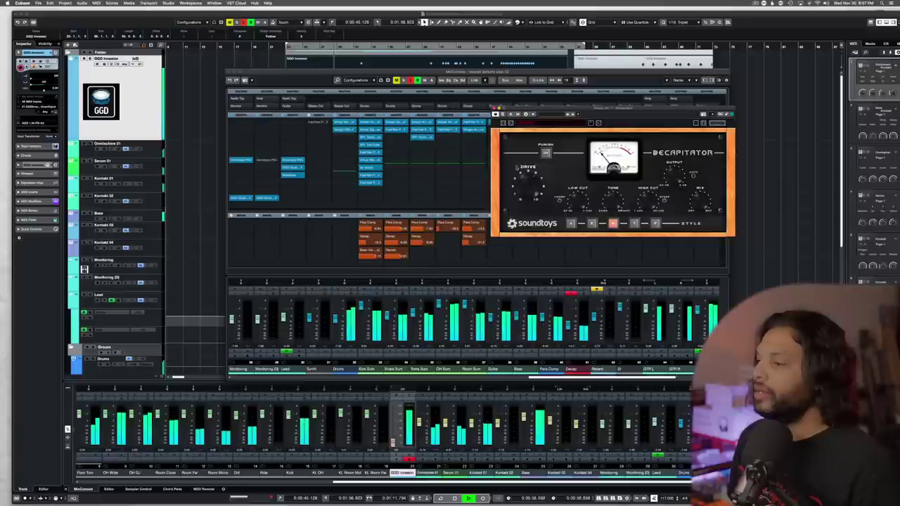
pyautogui.click(568, 325)
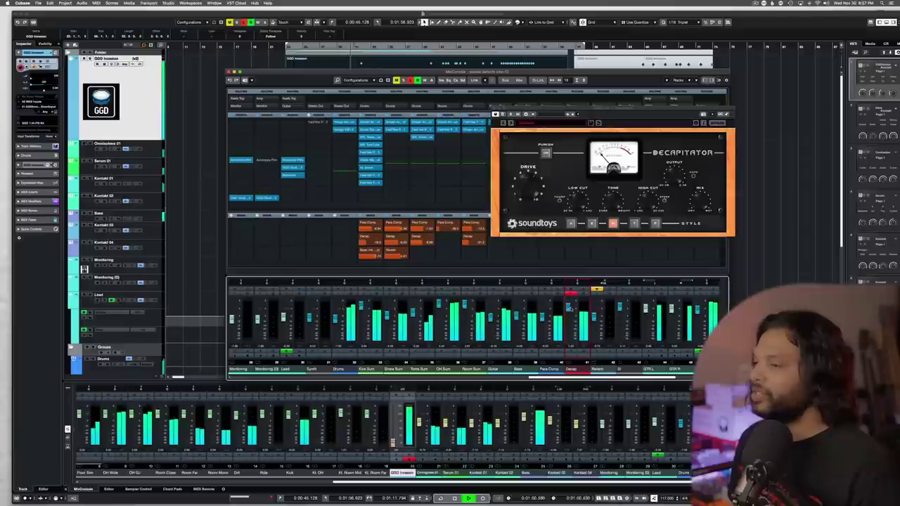
pyautogui.moveTo(571, 309); pyautogui.dragTo(569, 328)
pyautogui.press('space')
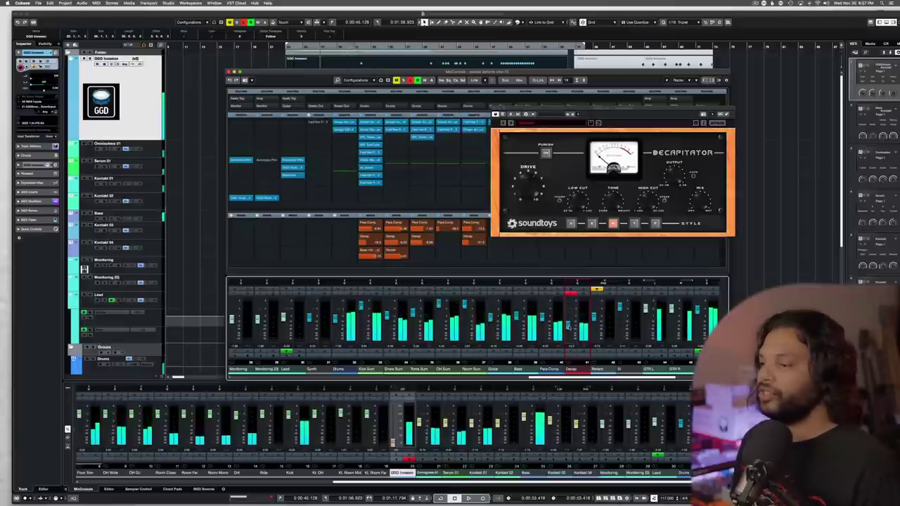
pyautogui.click(496, 113)
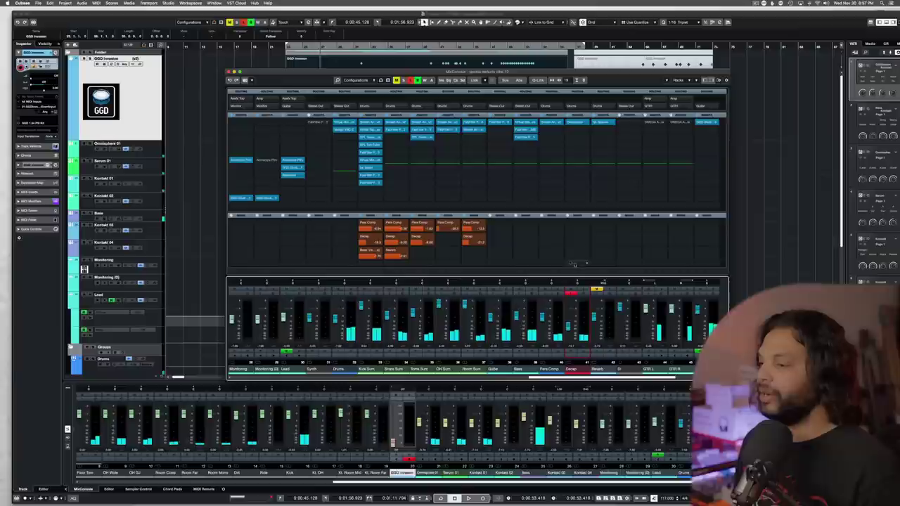
pyautogui.click(571, 292)
# - Unmute the Reverb channel, audition it in Listen mode, and inspect its Quantum Leap Spaces insert
pyautogui.click(596, 289)
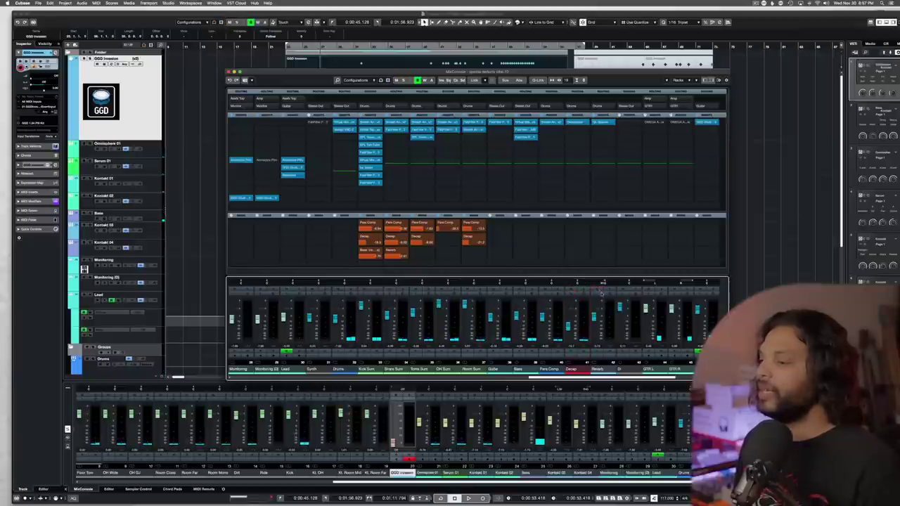
pyautogui.press('space')
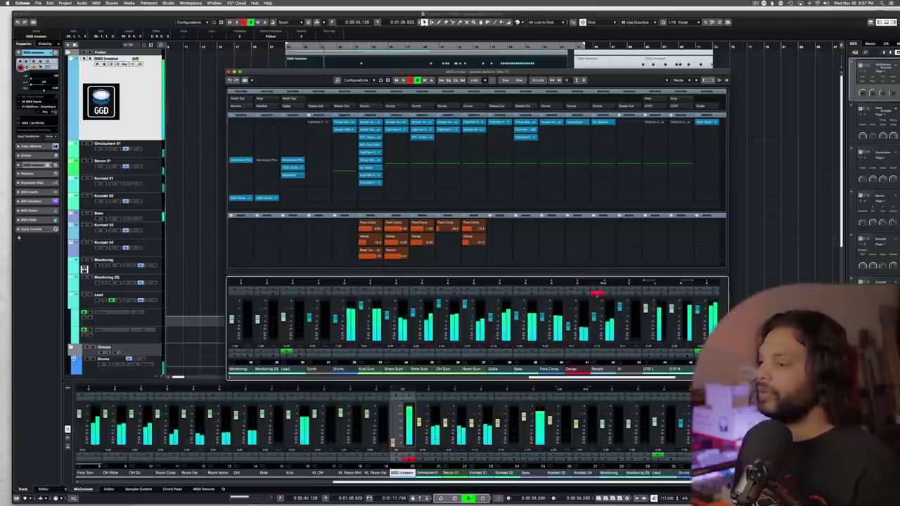
pyautogui.click(601, 122)
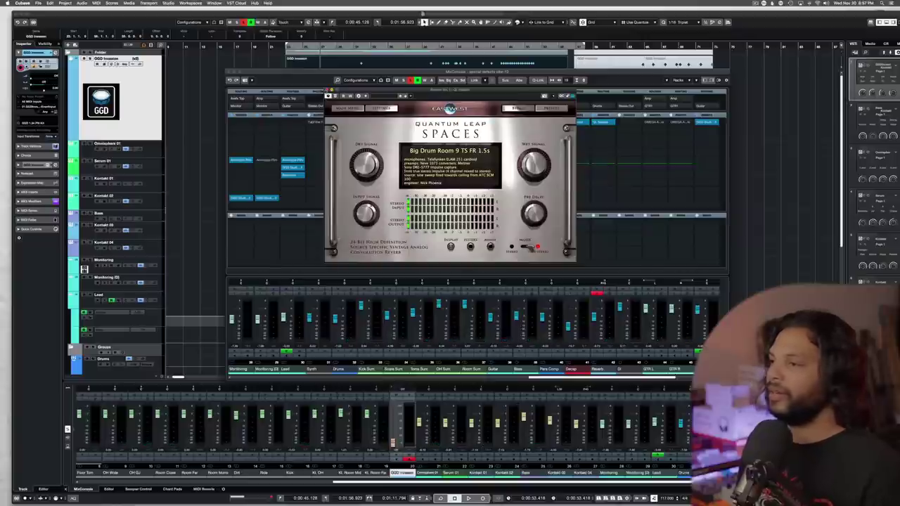
pyautogui.click(328, 94)
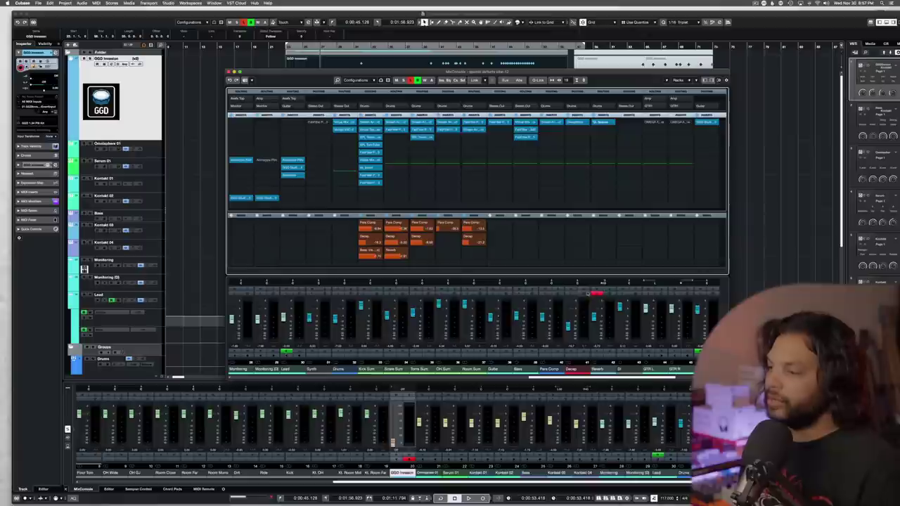
pyautogui.click(597, 292)
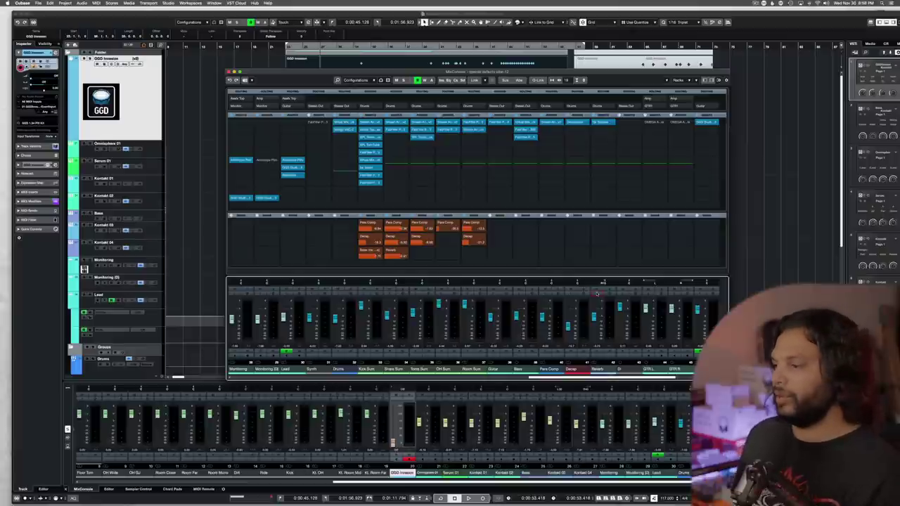
# - Play the full mix while lowering and restoring the Reverb fader to compare the mix with and without reverb
pyautogui.press('space')
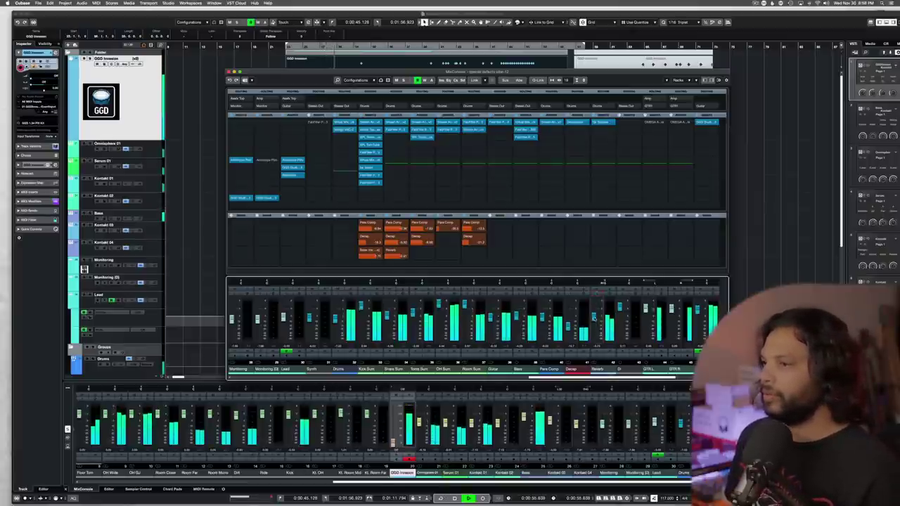
pyautogui.moveTo(594, 319); pyautogui.dragTo(594, 338)
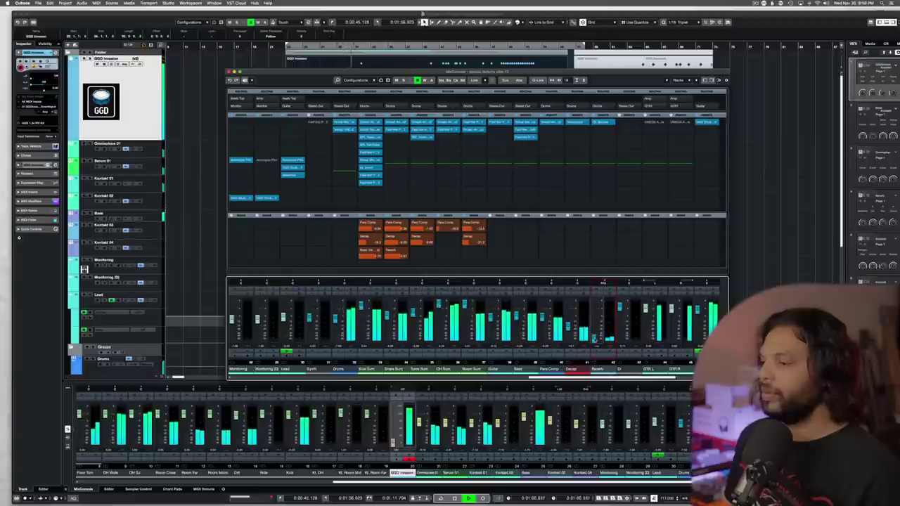
pyautogui.press('space')
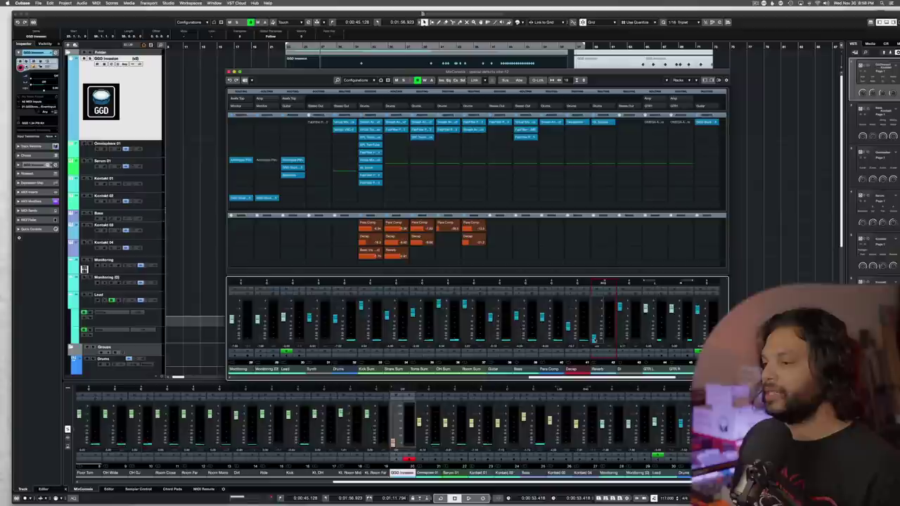
pyautogui.press('space')
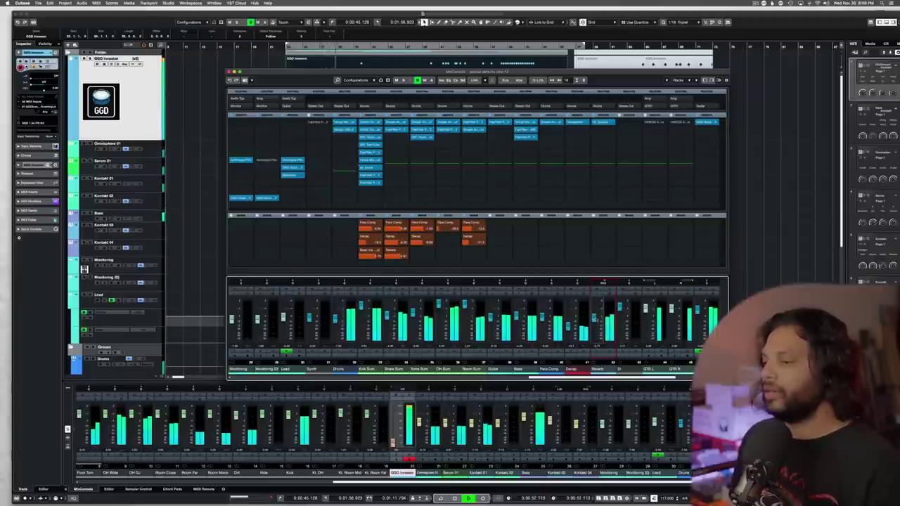
pyautogui.press('space')
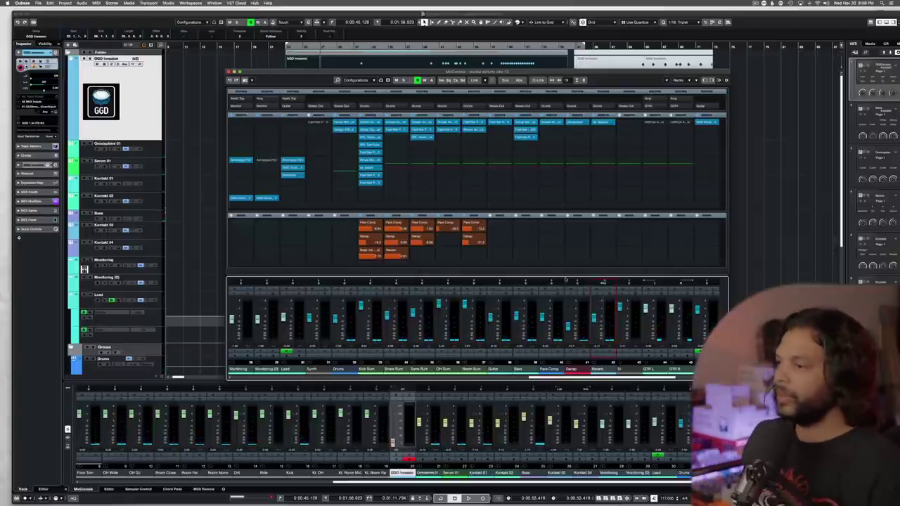
# - Solo the Guitar group with its Pro-Q 3 insert open, compare playback with the EQ bypassed and active, and clear the solo
pyautogui.moveTo(601, 377)
pyautogui.mouseDown()
pyautogui.moveTo(647, 378)
pyautogui.moveTo(604, 376)
pyautogui.mouseUp()
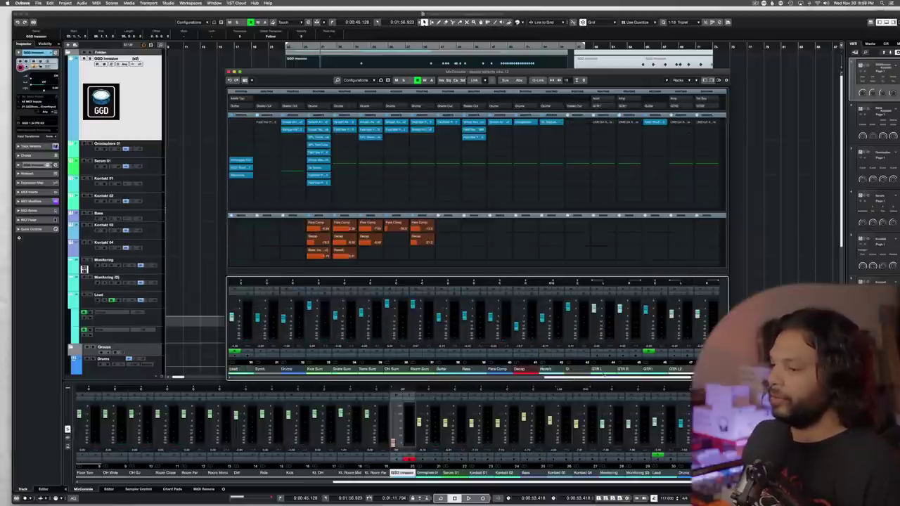
pyautogui.click(452, 122)
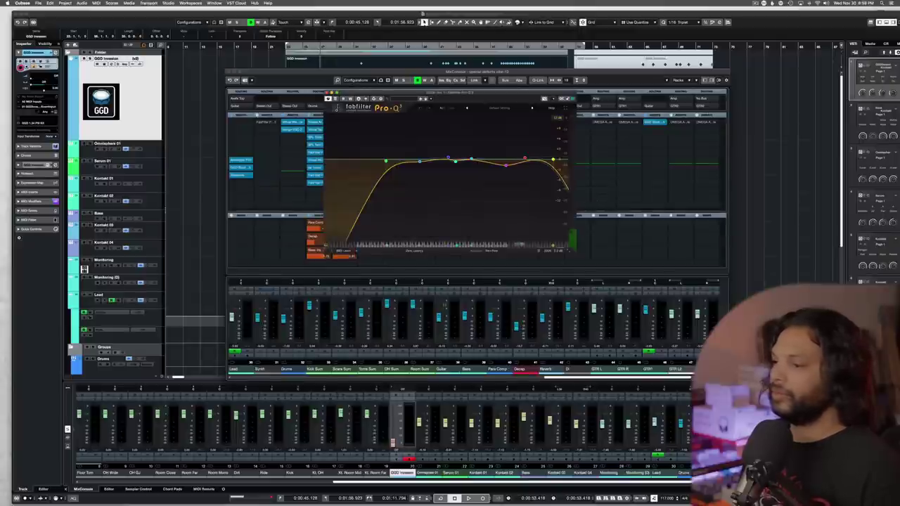
pyautogui.click(457, 289)
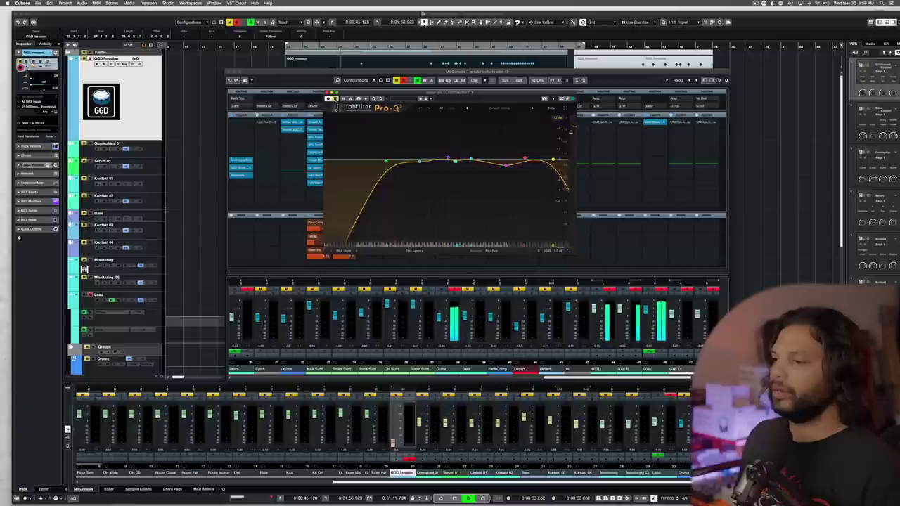
pyautogui.press('space')
pyautogui.press('space')
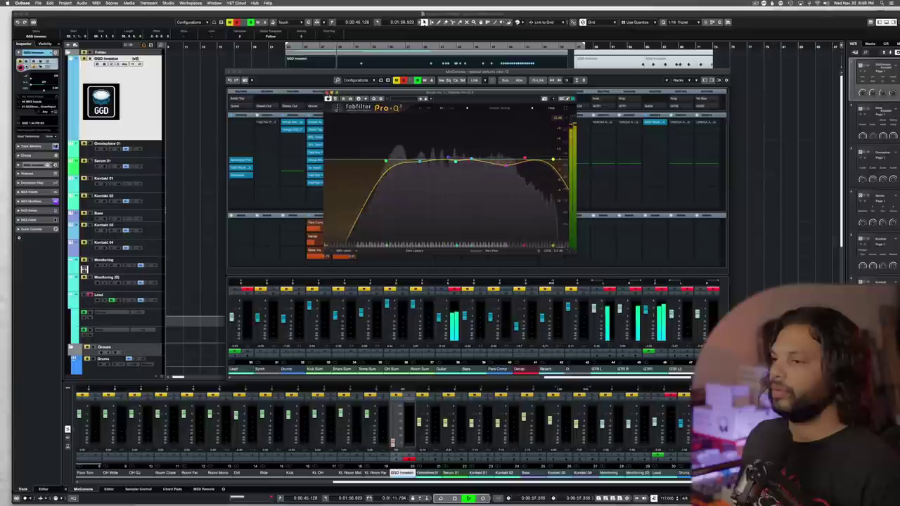
pyautogui.click(327, 94)
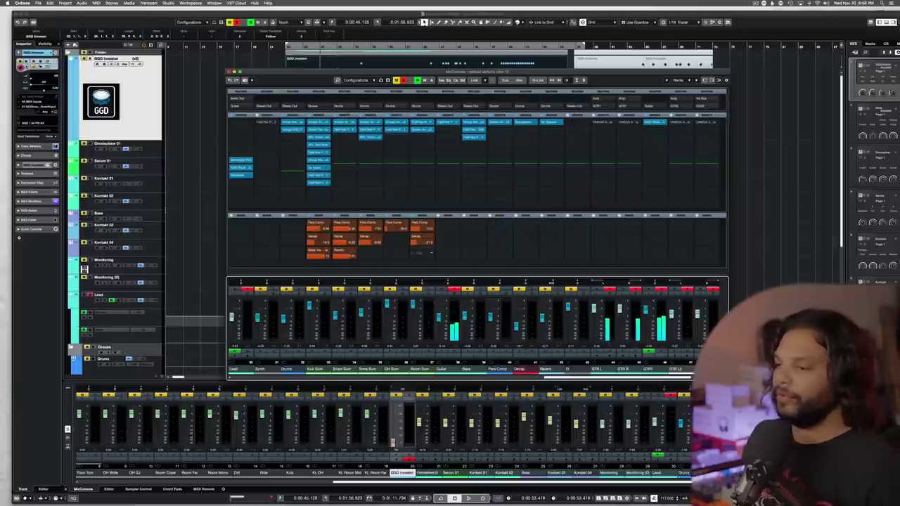
pyautogui.click(454, 290)
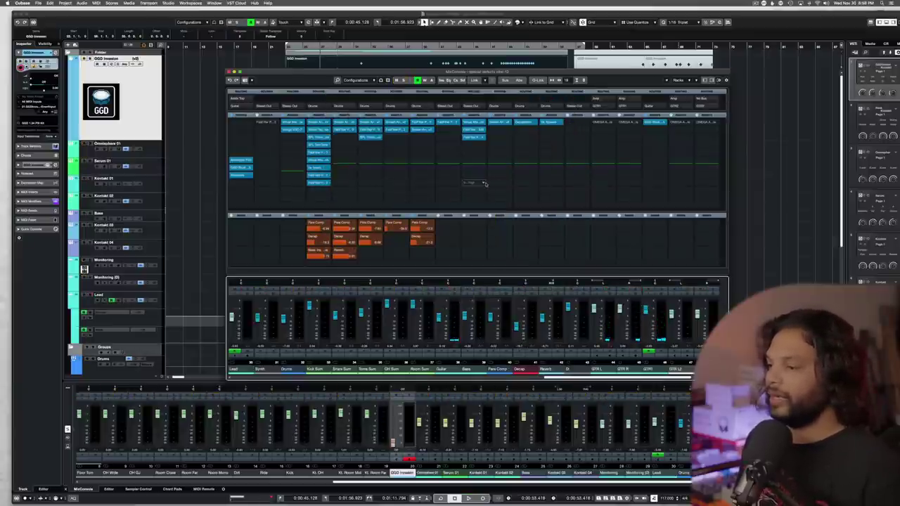
# - Play the full mix briefly, and move the MixConsole window aside to uncover the arrangement
pyautogui.press('space')
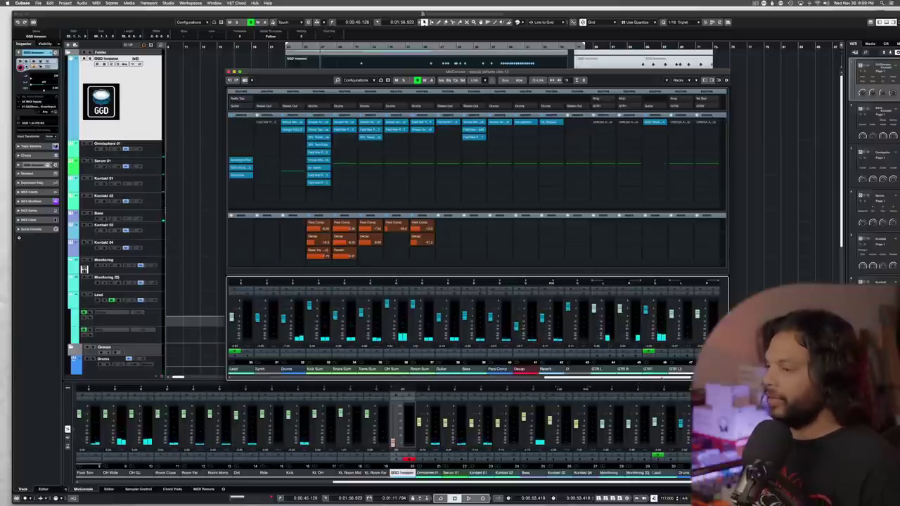
pyautogui.hscroll(4, 571, 173)
pyautogui.moveTo(440, 72); pyautogui.dragTo(628, 172)
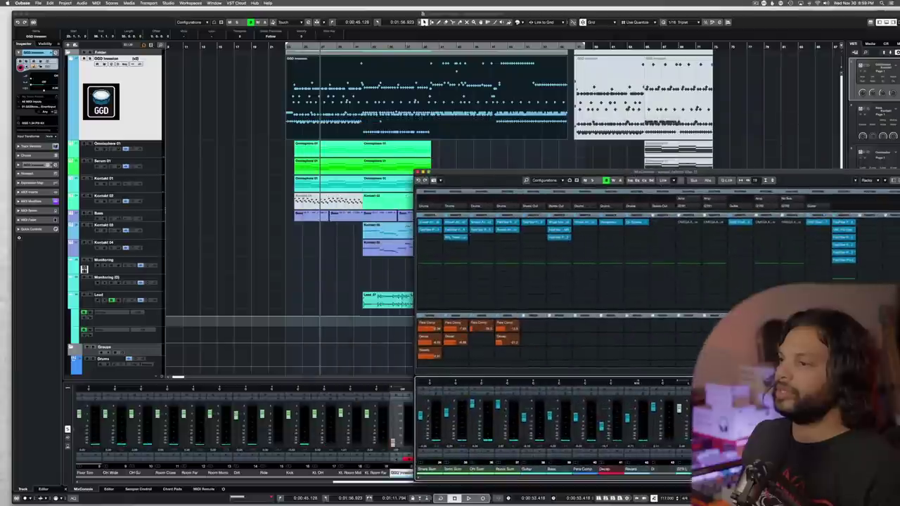
# - Play the full mix from where the Omnisphere clips end, with the MixConsole repositioned over the arrangement
pyautogui.click(430, 46)
pyautogui.press('space')
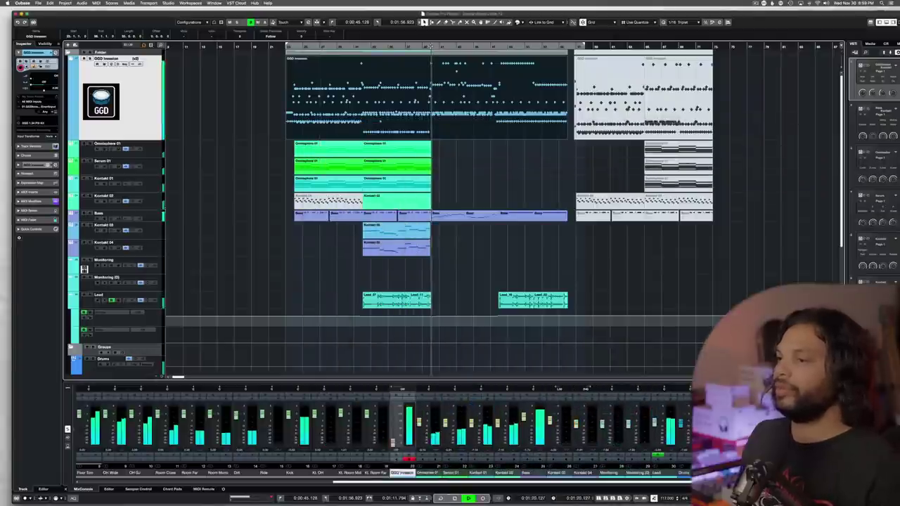
pyautogui.click(466, 176)
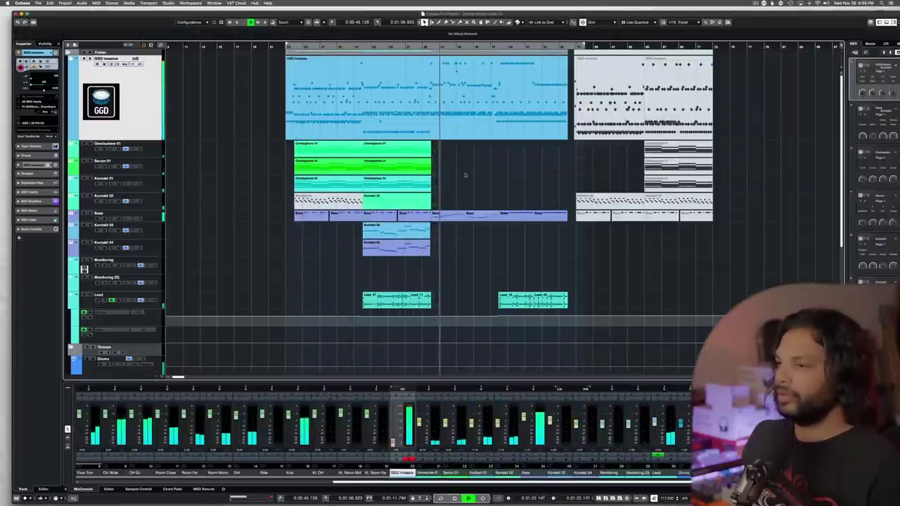
pyautogui.press('F3')
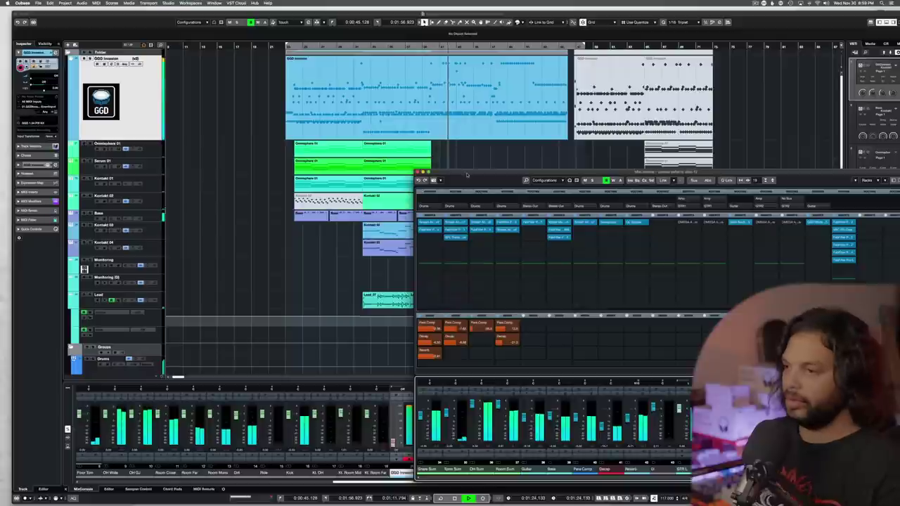
pyautogui.moveTo(476, 173); pyautogui.dragTo(290, 66)
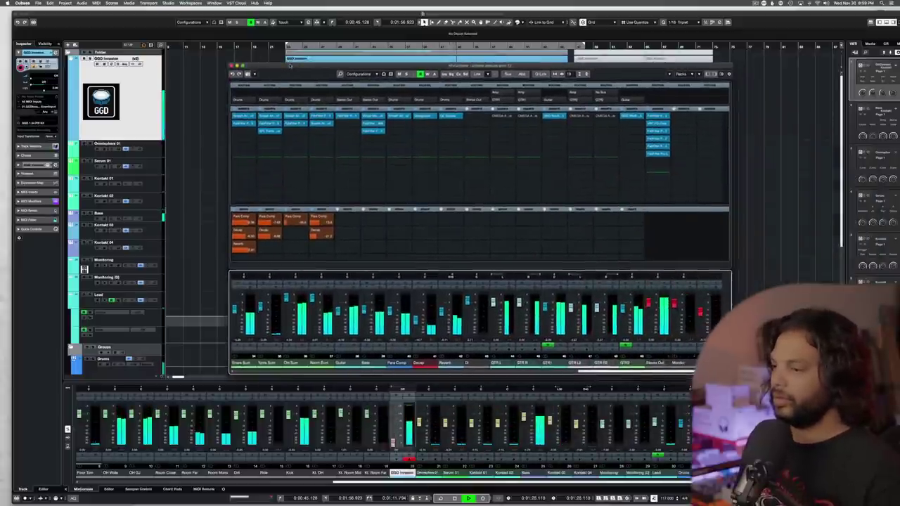
# - Review the group and guitar channels in the MixConsole during playback, and inspect the GTR2 channel's GGD Studio Cabs insert
pyautogui.hscroll(-5, 536, 354)
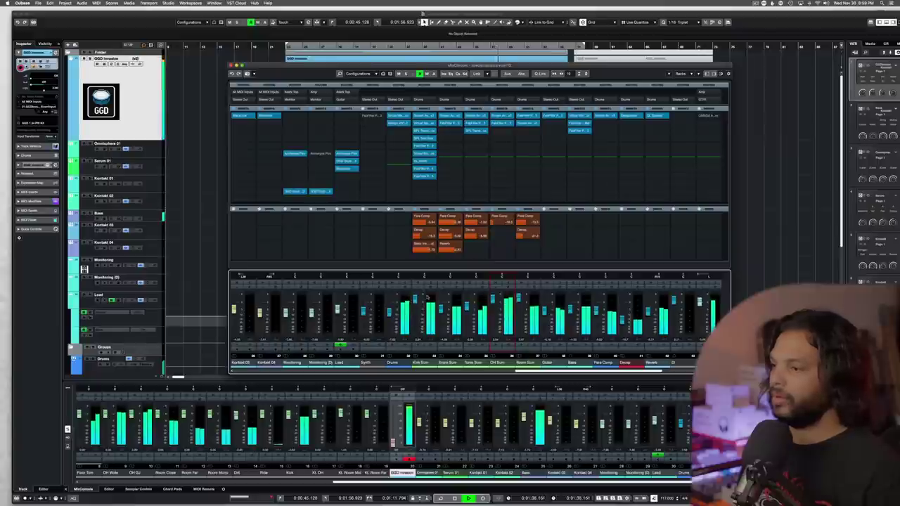
pyautogui.hscroll(5, 478, 211)
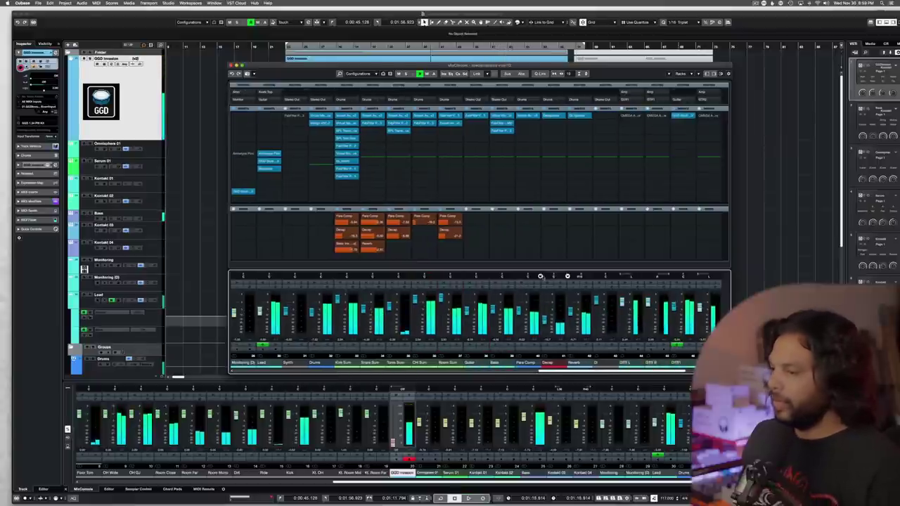
pyautogui.hscroll(5, 613, 375)
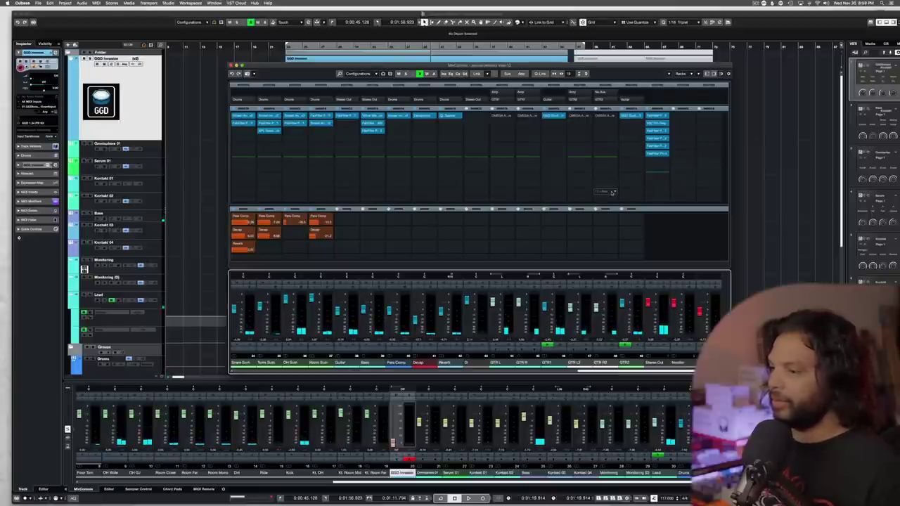
pyautogui.click(635, 116)
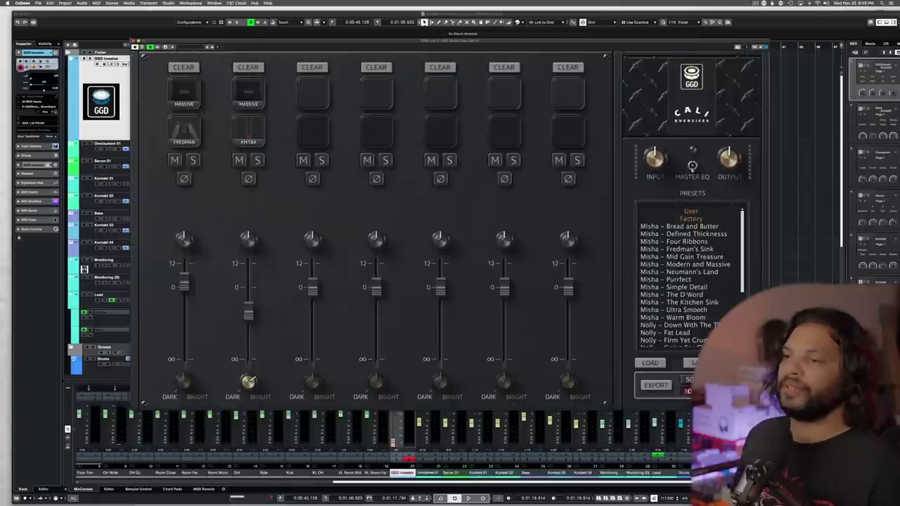
pyautogui.click(134, 41)
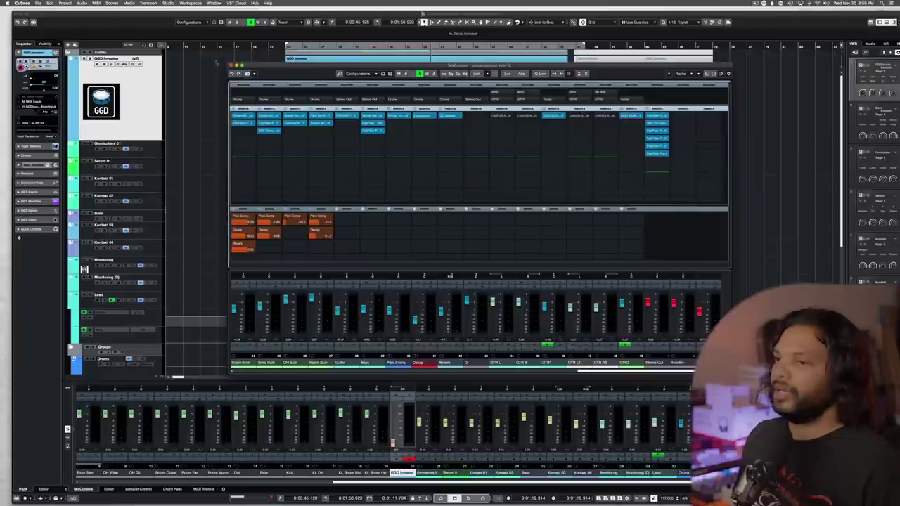
# - Audition the Lead track soloed while inspecting its Archetype Plini and GGD Cali Oversized inserts, and clear the solo
pyautogui.moveTo(300, 64); pyautogui.dragTo(537, 75)
pyautogui.press('super+w')
pyautogui.press('space')
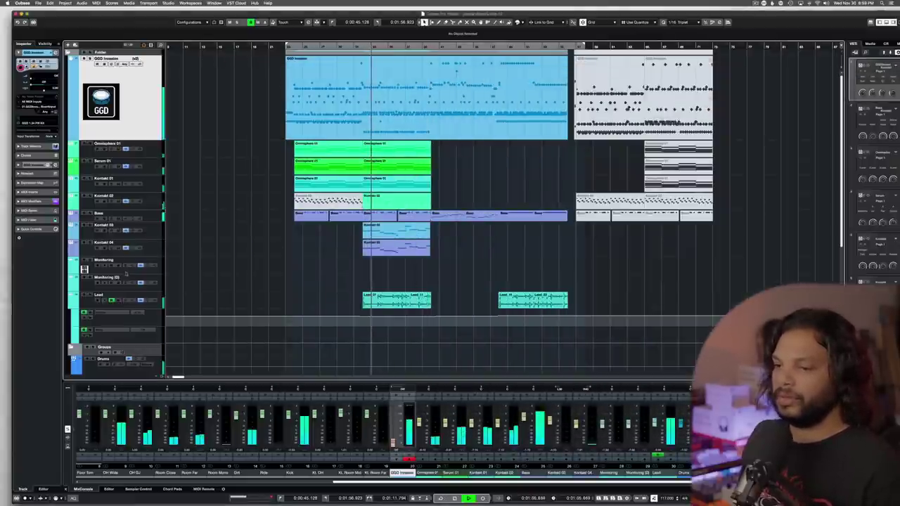
pyautogui.click(121, 300)
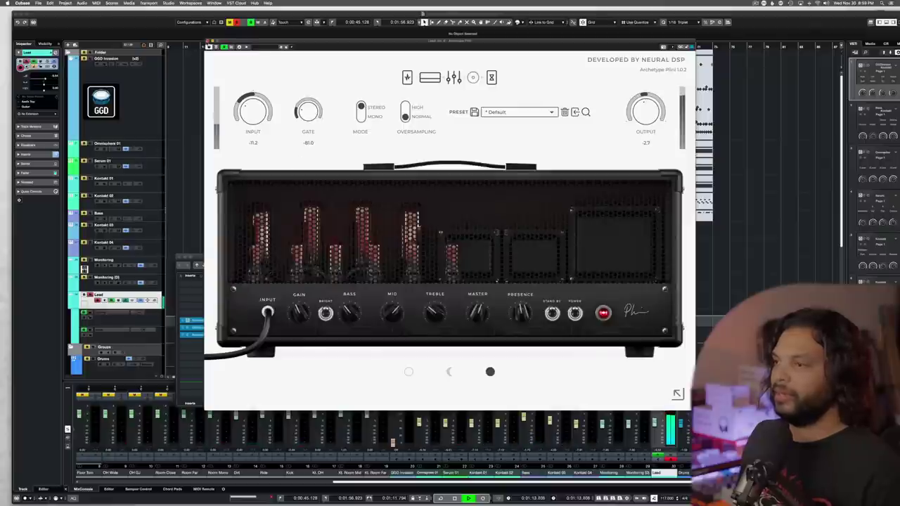
pyautogui.click(207, 41)
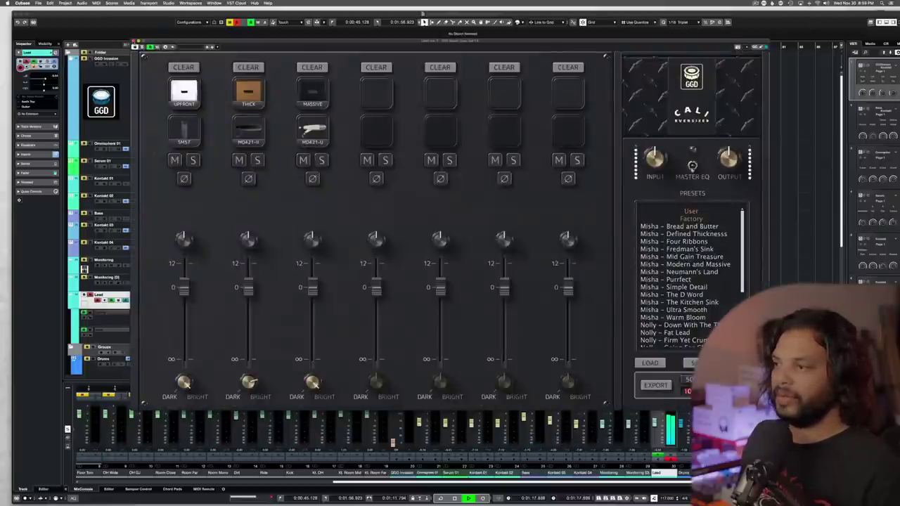
pyautogui.click(134, 42)
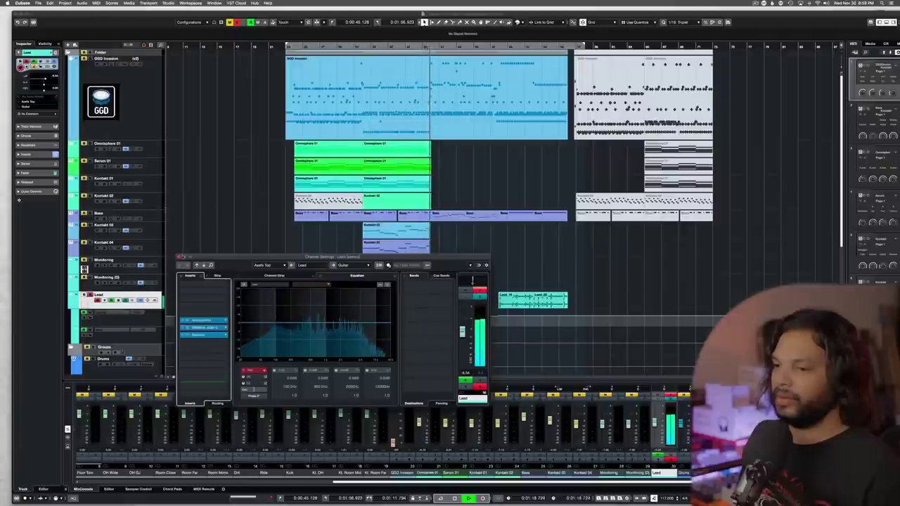
pyautogui.click(178, 258)
pyautogui.press('space')
pyautogui.click(90, 294)
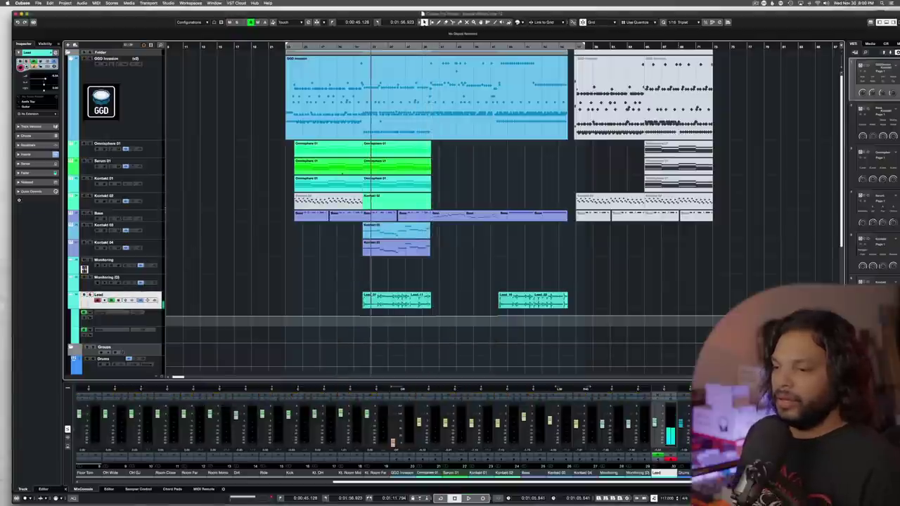
# - Play the full mix from near the end of the main section, and move playback back to the second group of Lead clips
pyautogui.scroll(-5, 529, 145)
pyautogui.scroll(5, 528, 146)
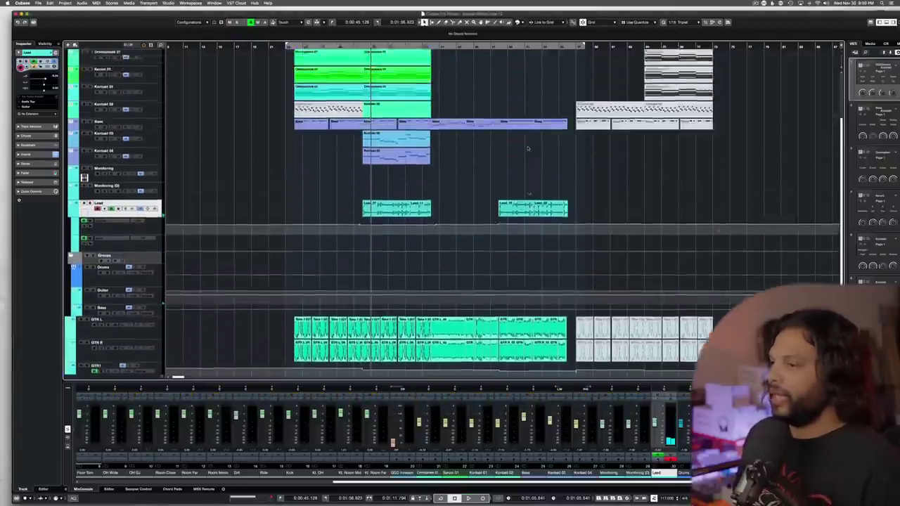
pyautogui.click(557, 47)
pyautogui.press('space')
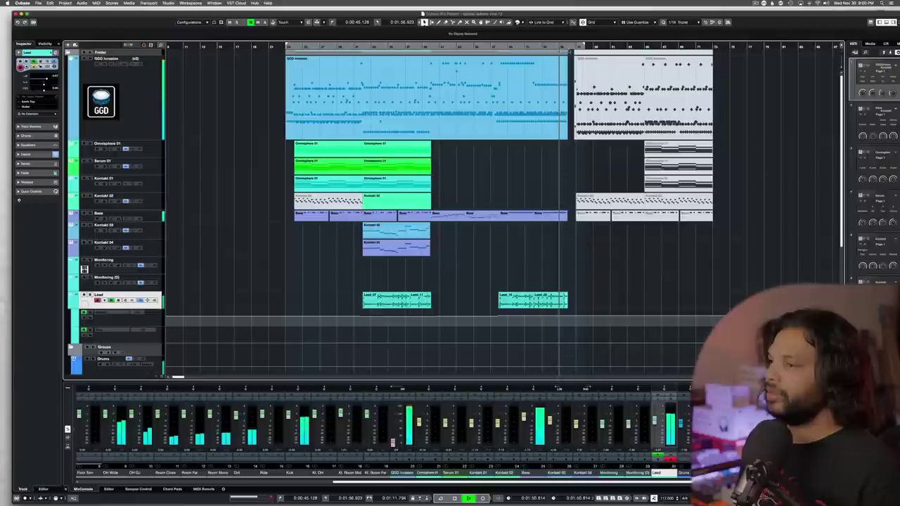
pyautogui.click(495, 47)
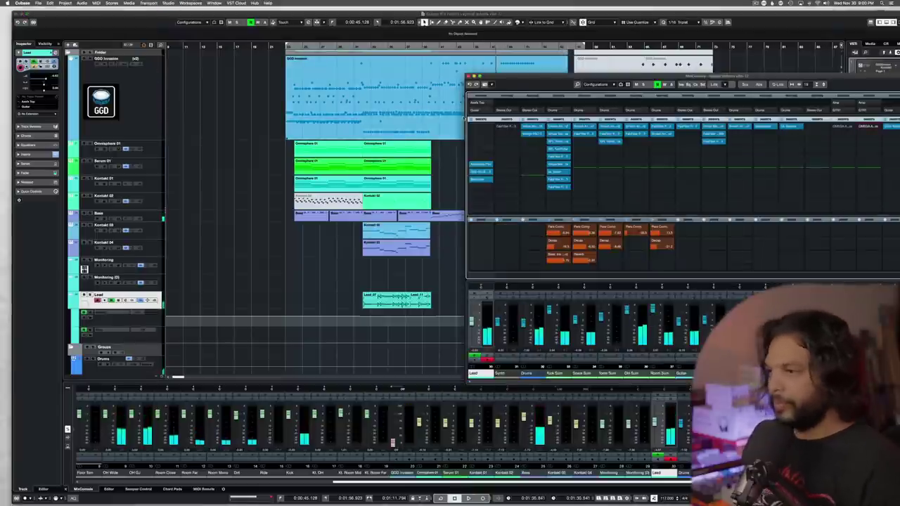
# - Bring up the MixConsole and position it so the Stereo Out channel and its inserts are exposed
pyautogui.press('F3')
pyautogui.moveTo(576, 77); pyautogui.dragTo(370, 76)
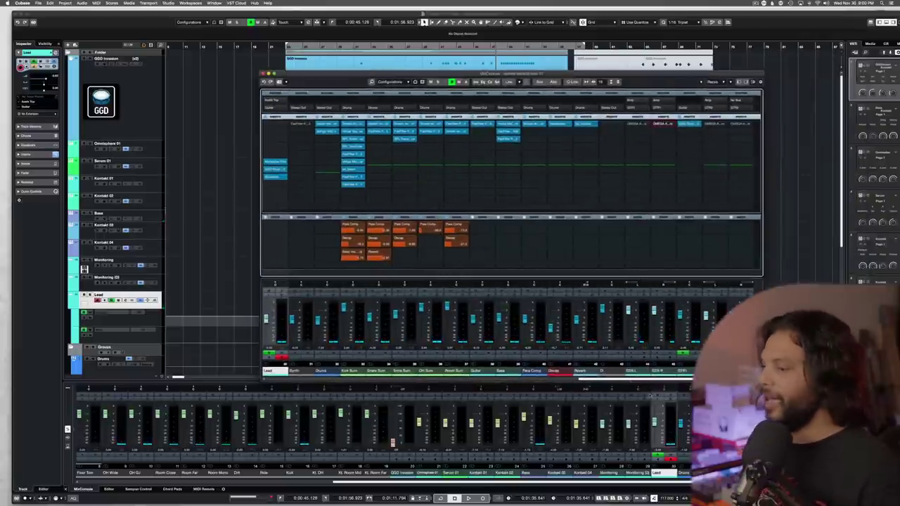
pyautogui.hscroll(4, 511, 210)
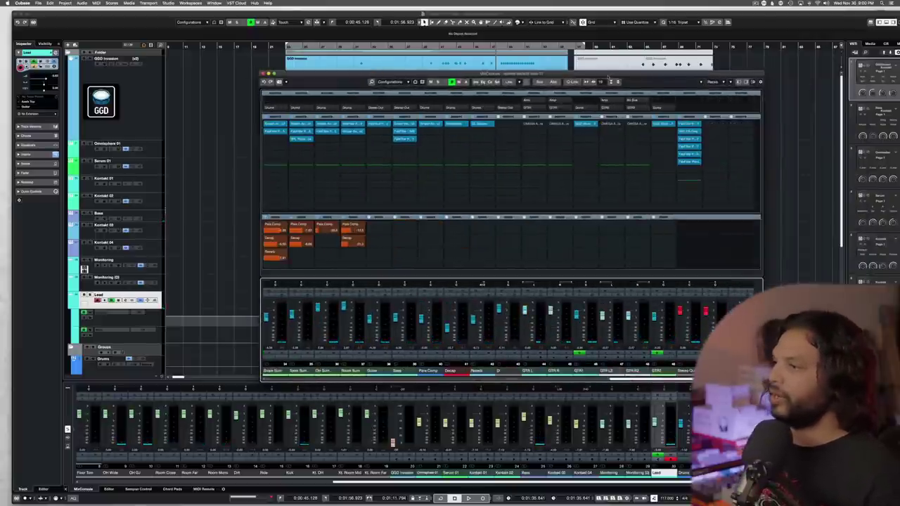
pyautogui.moveTo(608, 77); pyautogui.dragTo(507, 77)
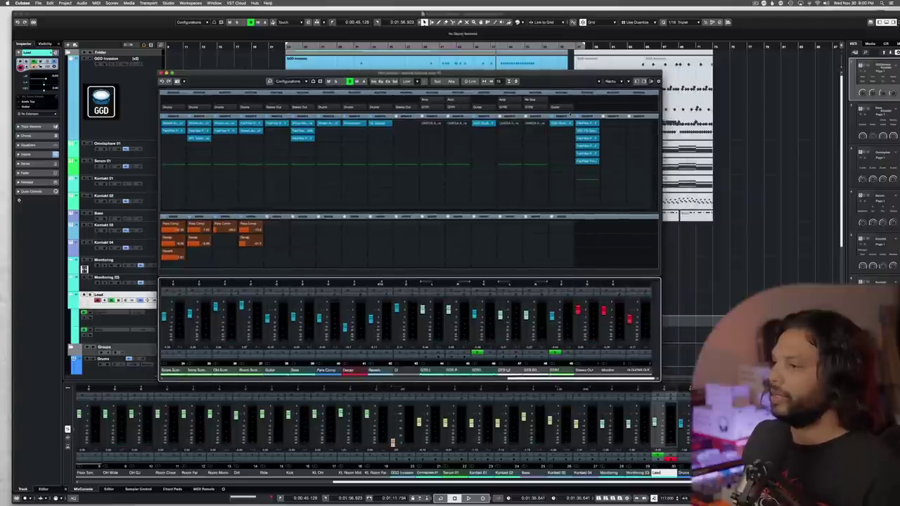
# - Bypass the Stereo Out channel's inserts and play the full mix without the master processing
pyautogui.click(578, 117)
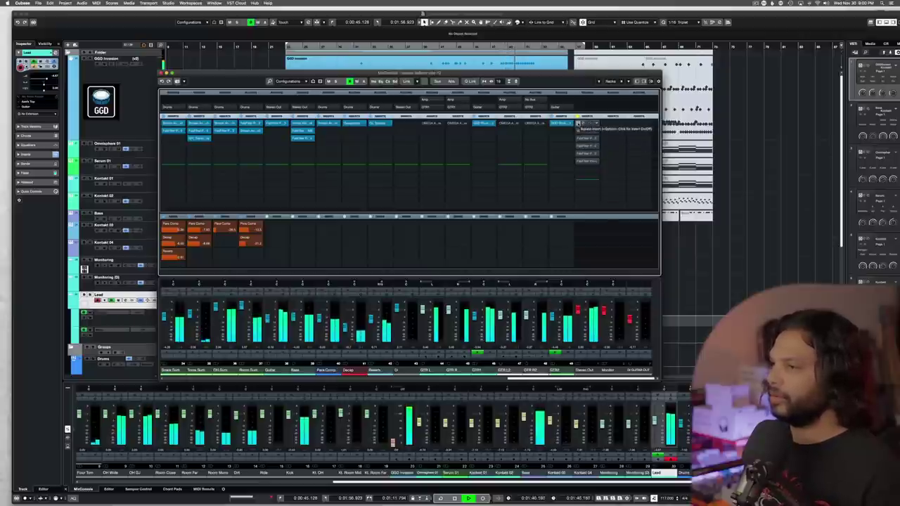
pyautogui.press('F3')
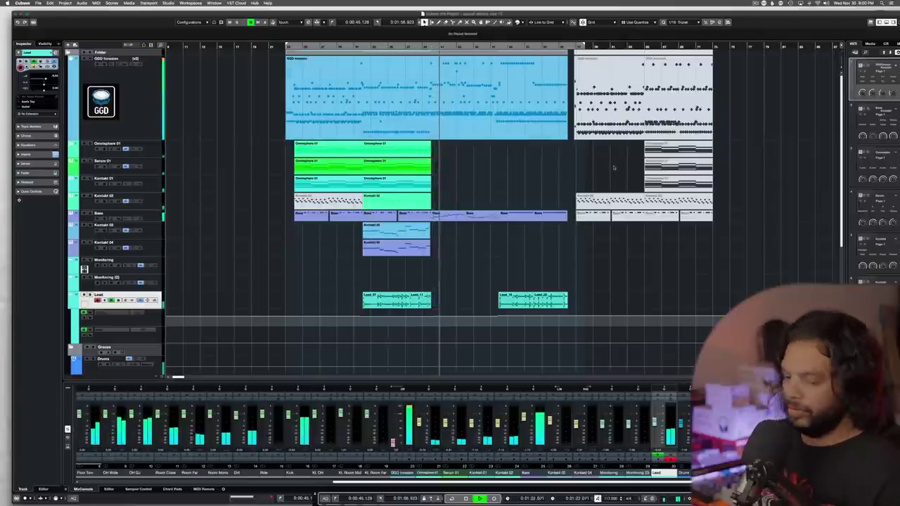
pyautogui.press('F3')
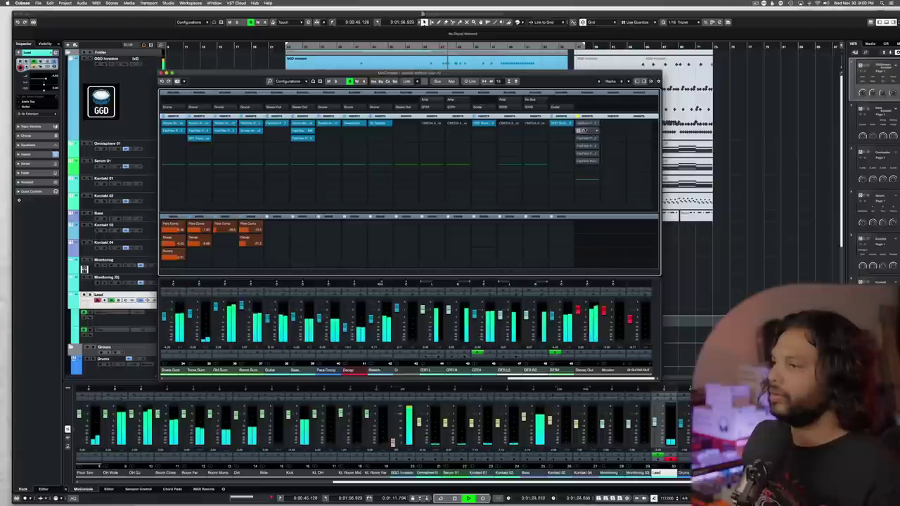
pyautogui.press('space')
# - Inspect the EQ curve of the Stereo Out channel's first FabFilter Pro-Q insert
pyautogui.click(588, 125)
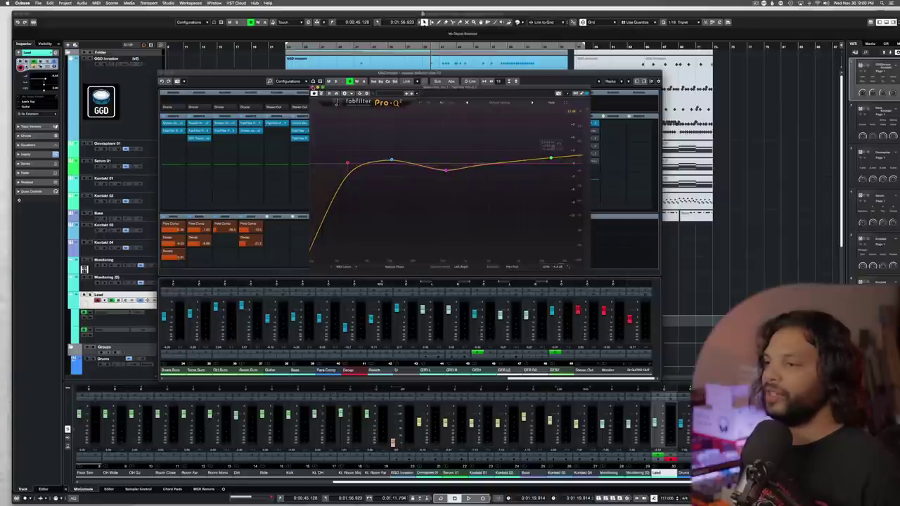
pyautogui.click(313, 88)
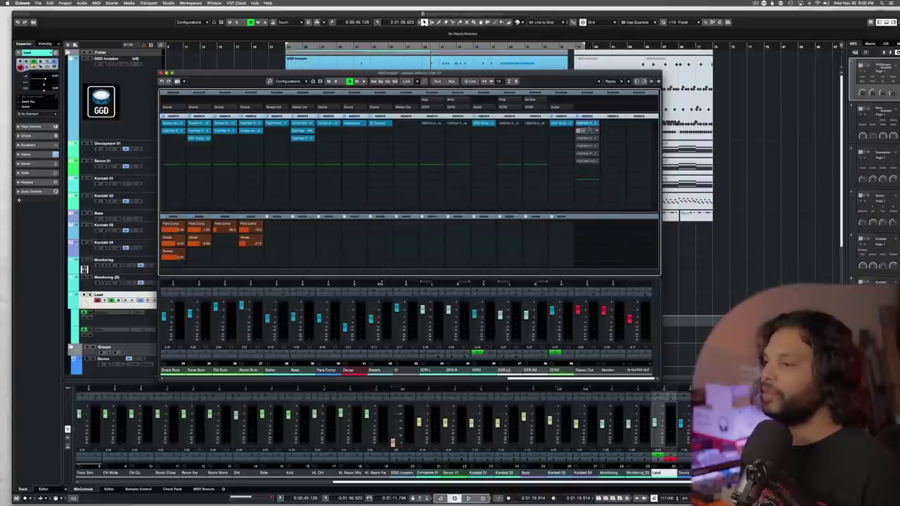
# - Enable the Stereo Out channel's FG-Grey compressor insert and audition the full mix with its window open
pyautogui.click(591, 130)
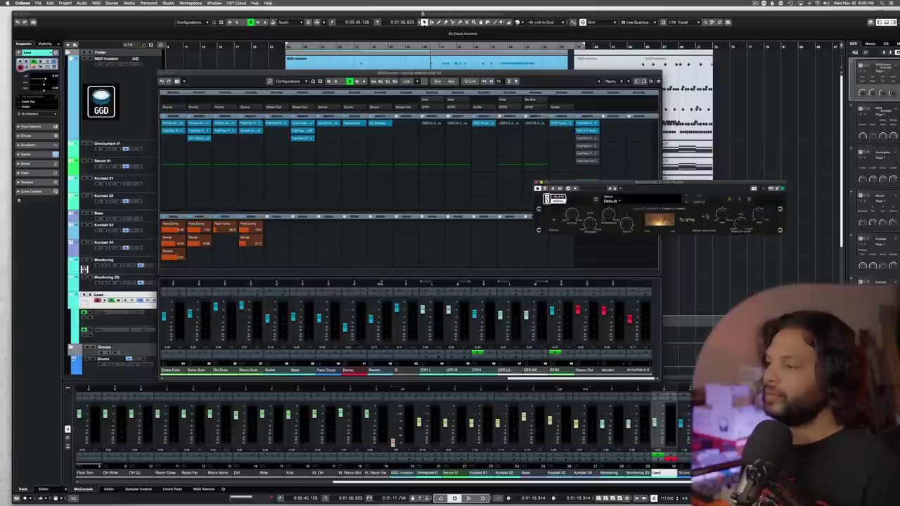
pyautogui.moveTo(623, 184); pyautogui.dragTo(415, 161)
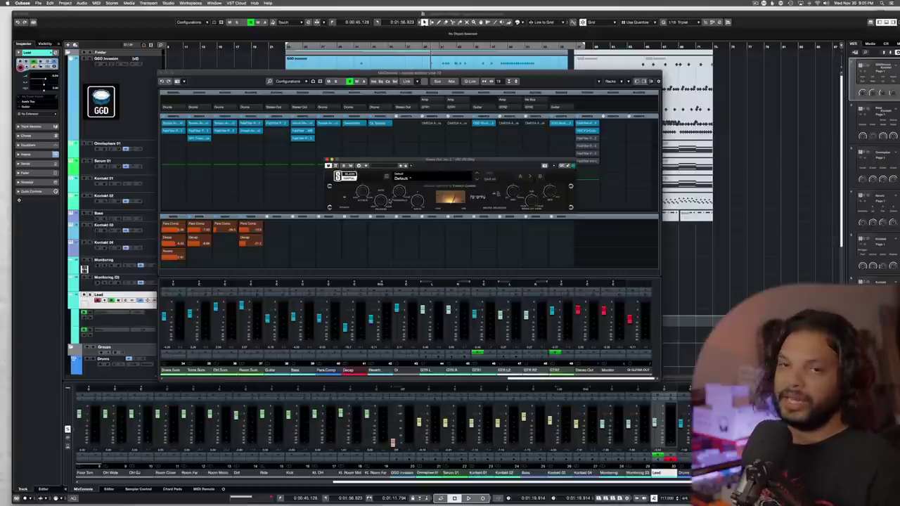
pyautogui.press('space')
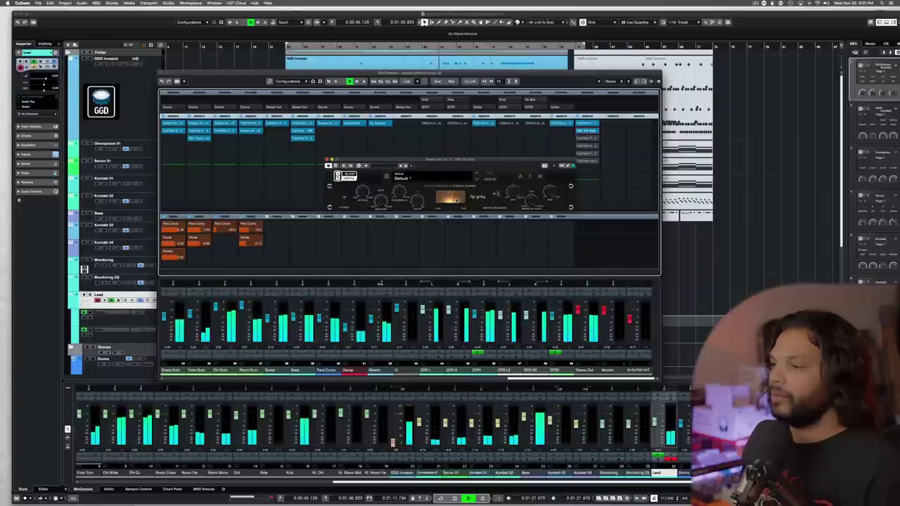
pyautogui.press('space')
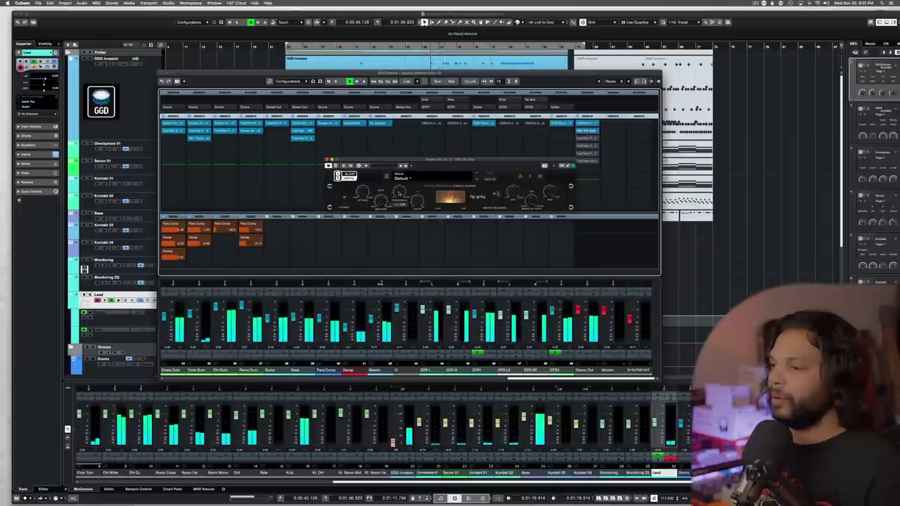
pyautogui.press('space')
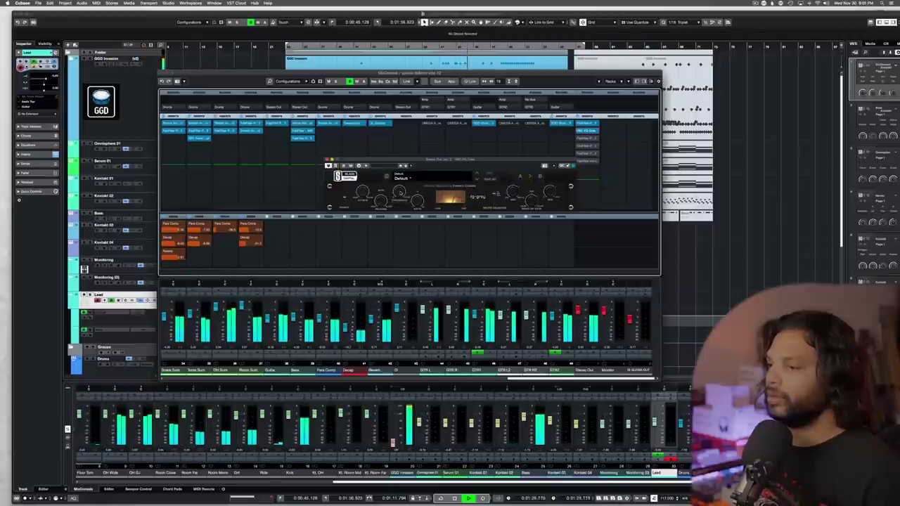
pyautogui.press('space')
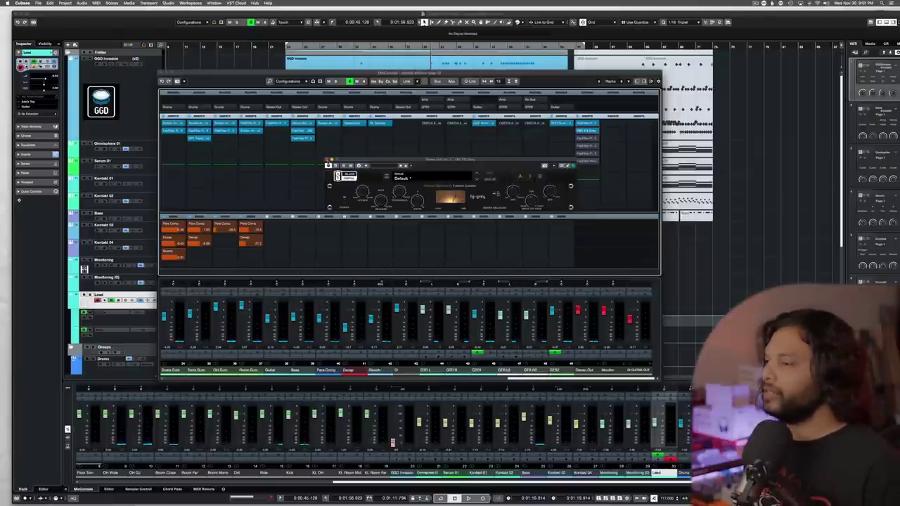
pyautogui.click(328, 161)
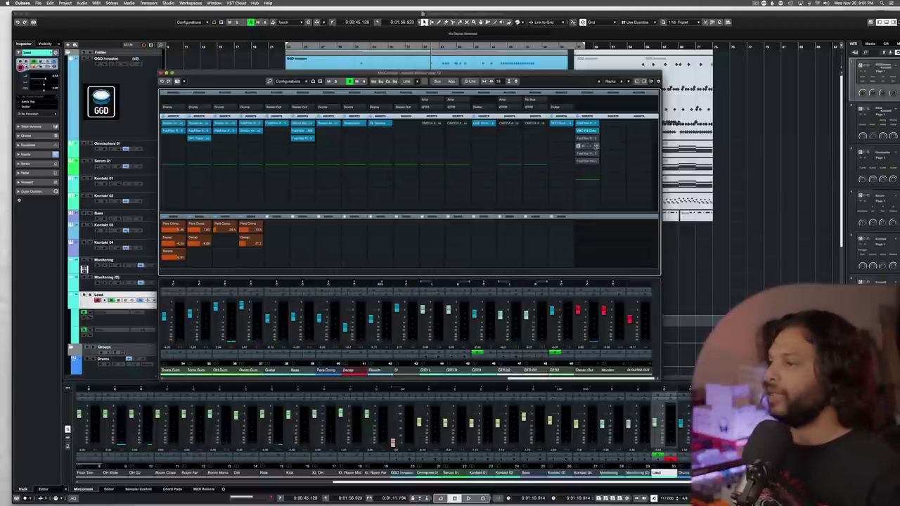
# - Inspect the Stereo Out channel's FabFilter Pro-Q insert with the steep low cut while playing the full mix
pyautogui.click(501, 168)
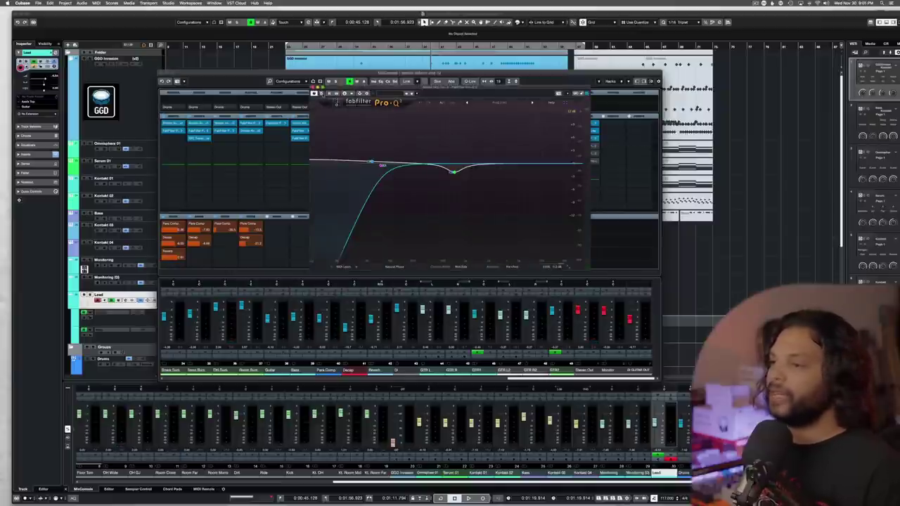
pyautogui.press('space')
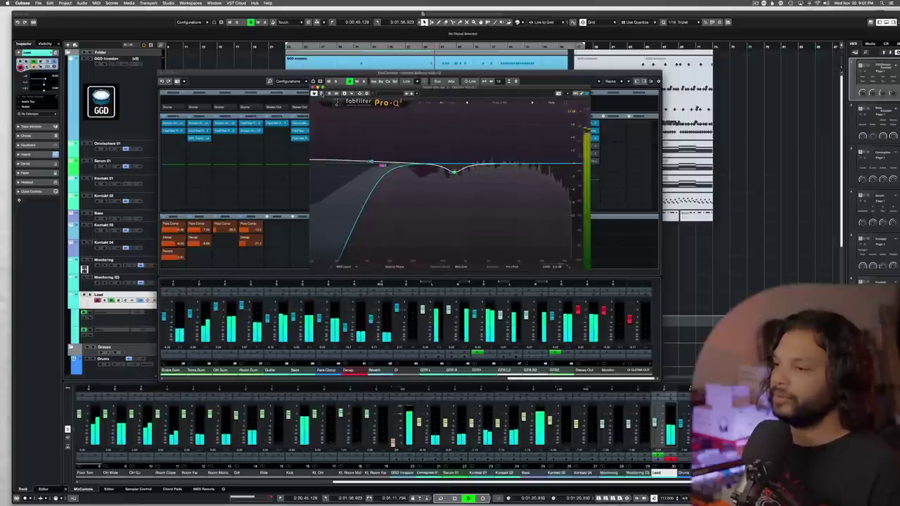
pyautogui.press('space')
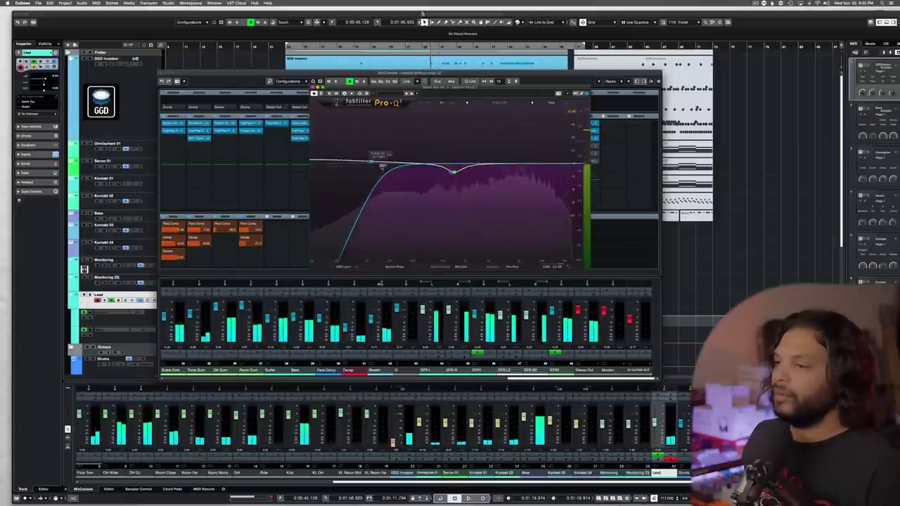
# - Close the steep low-cut Pro-Q and enable the Stereo Out channel's fourth insert, the broad-curve FabFilter Pro-Q, while auditioning the mix
pyautogui.click(381, 165)
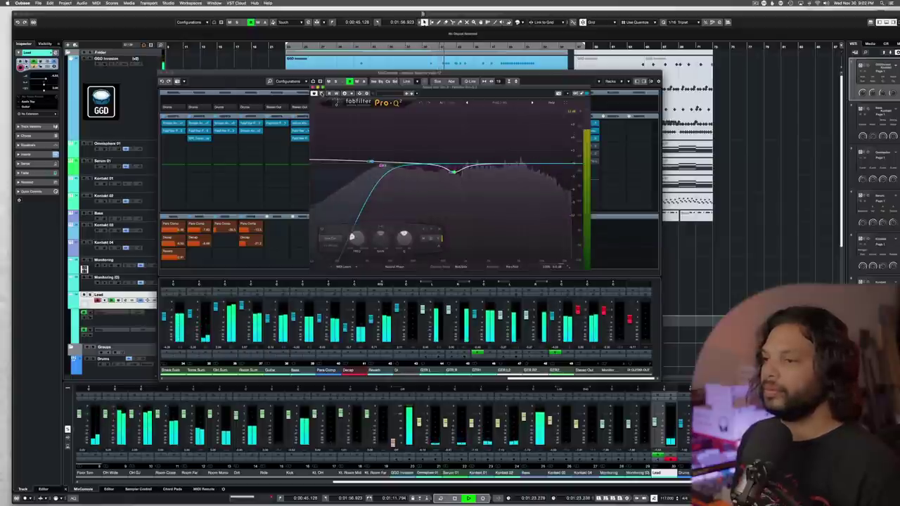
pyautogui.click(314, 90)
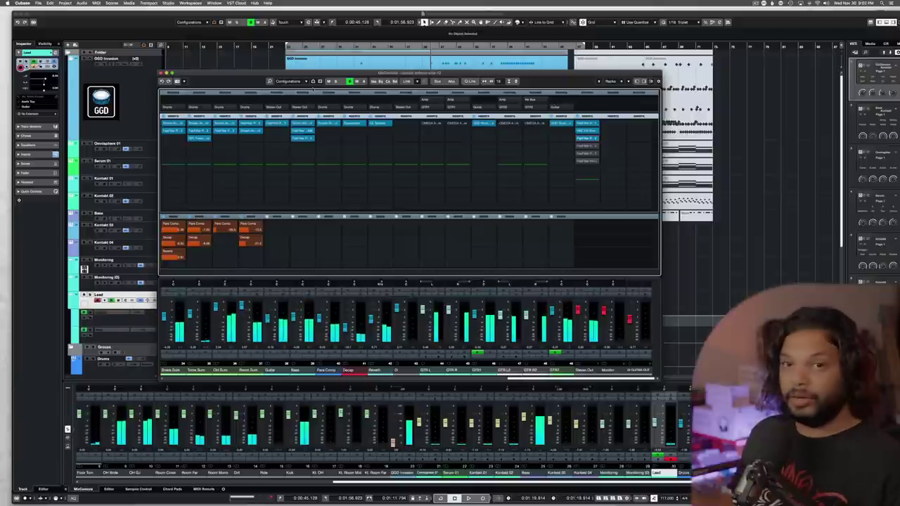
pyautogui.click(585, 145)
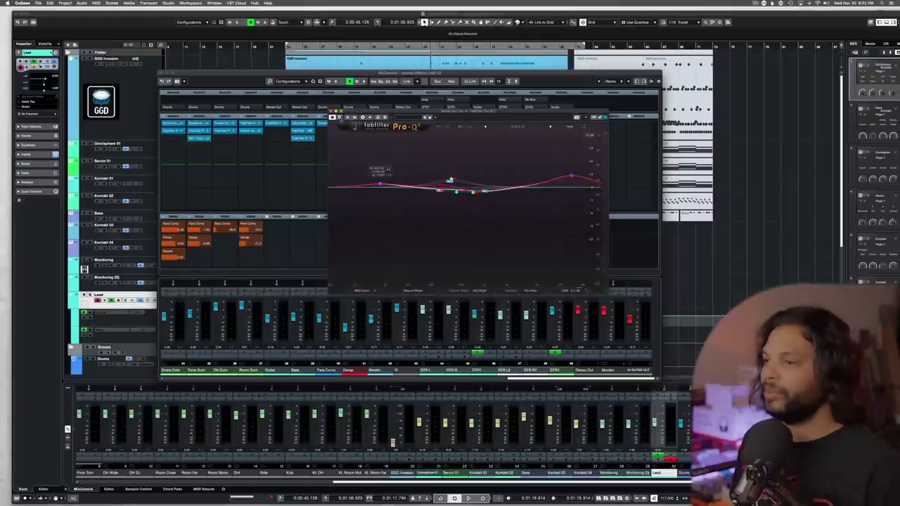
pyautogui.press('space')
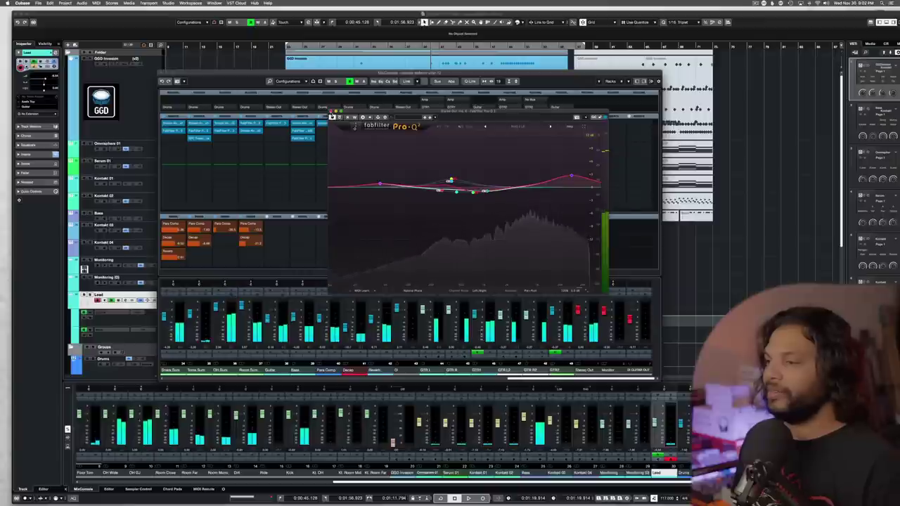
pyautogui.click(332, 116)
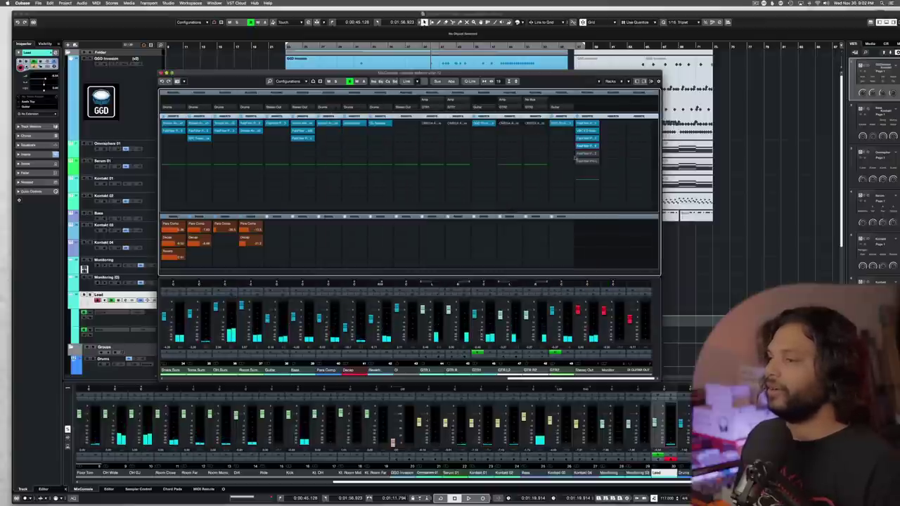
# - Enable the Stereo Out channel's fifth insert, the FabFilter Pro-Q with a single low cut, and audition the mix through it
pyautogui.click(586, 153)
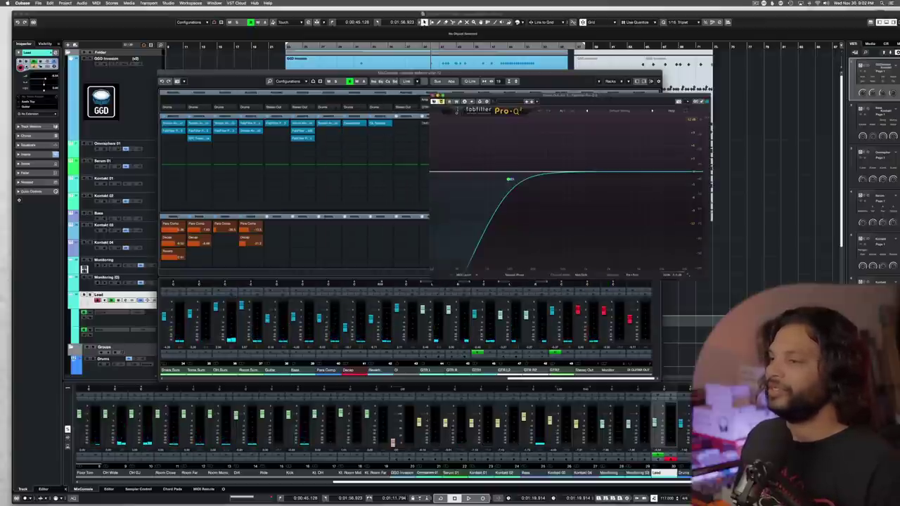
pyautogui.press('space')
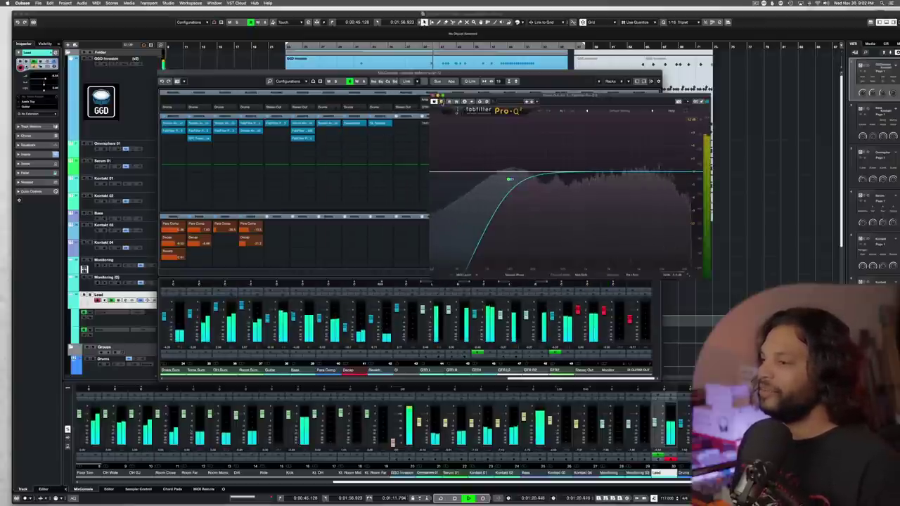
pyautogui.click(441, 102)
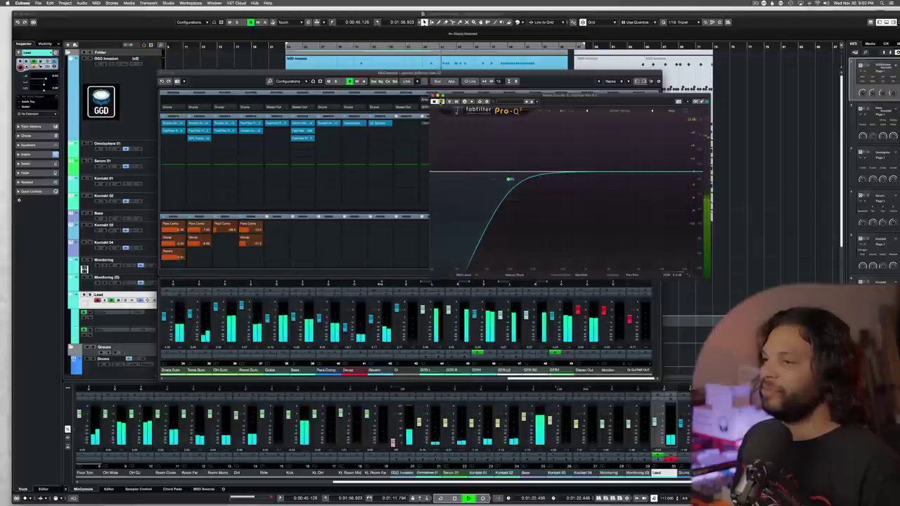
pyautogui.click(442, 102)
pyautogui.click(433, 96)
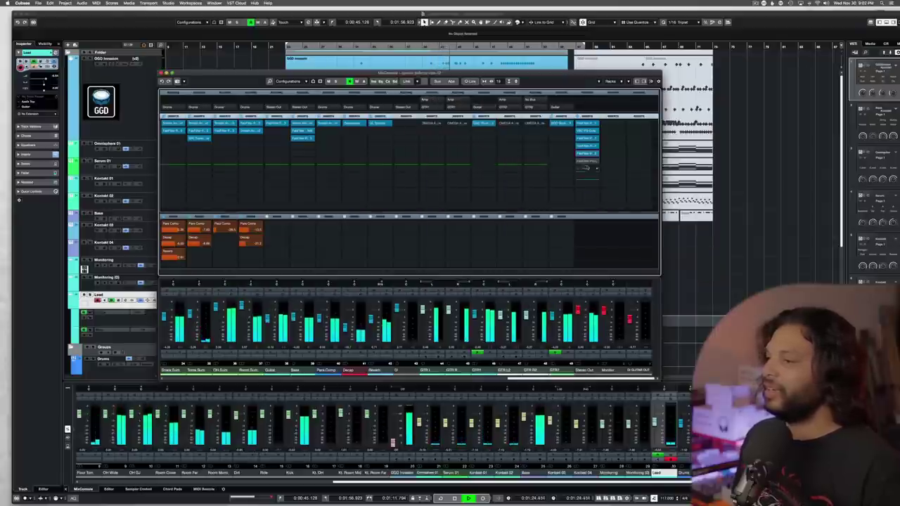
# - Enable the FabFilter limiter at the end of the Stereo Out insert chain, audition the mix, and close the MixConsole
pyautogui.click(587, 161)
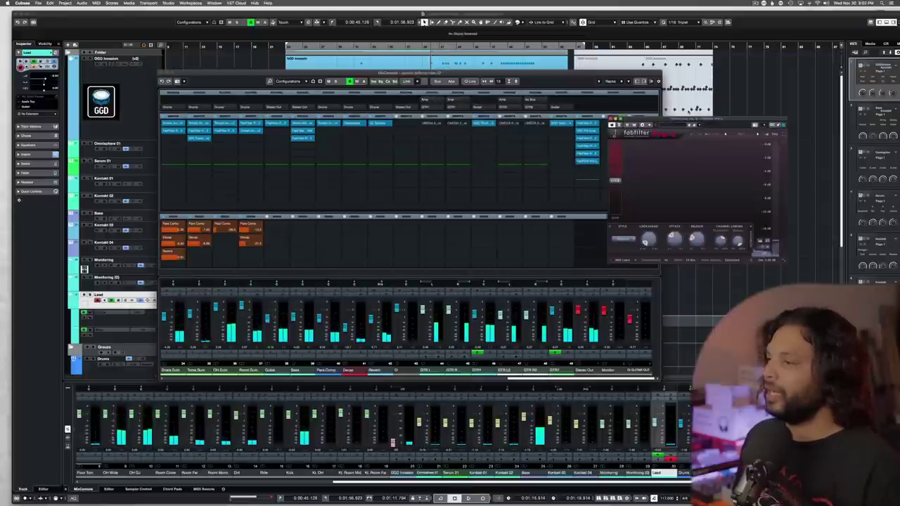
pyautogui.moveTo(676, 119); pyautogui.dragTo(593, 120)
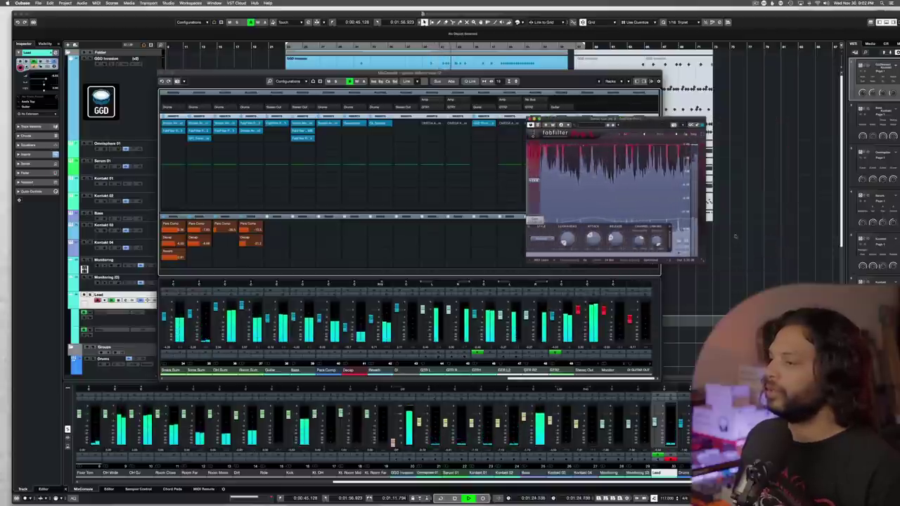
pyautogui.press('space')
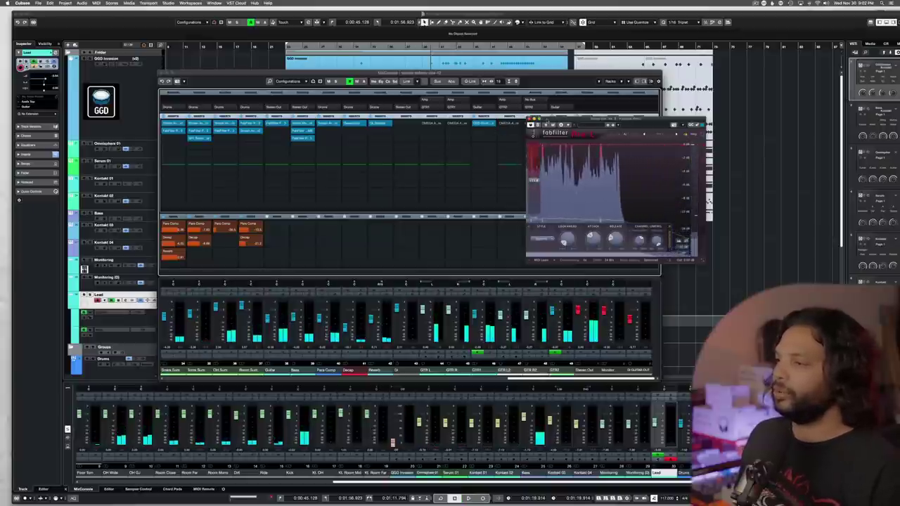
pyautogui.click(529, 118)
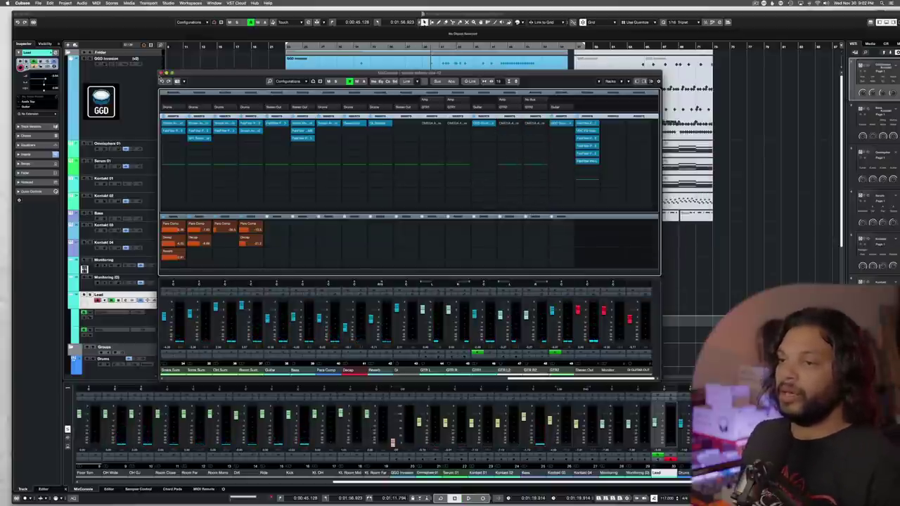
pyautogui.click(161, 73)
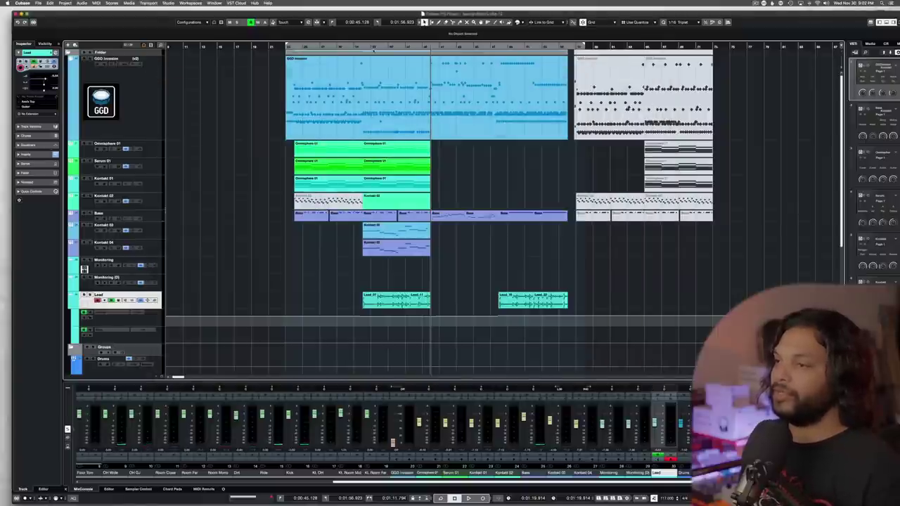
# - Solo the GGD Invasion track and play its first drum part in the Drum Editor while viewing the notes
pyautogui.click(373, 48)
pyautogui.click(90, 59)
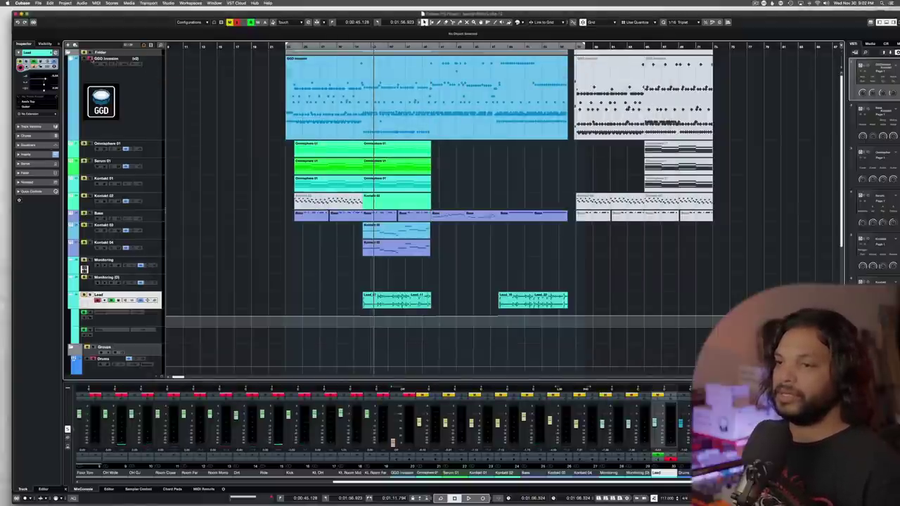
pyautogui.doubleClick(373, 103)
pyautogui.press('space')
pyautogui.scroll(-5, 516, 126)
pyautogui.hscroll(5, 514, 127)
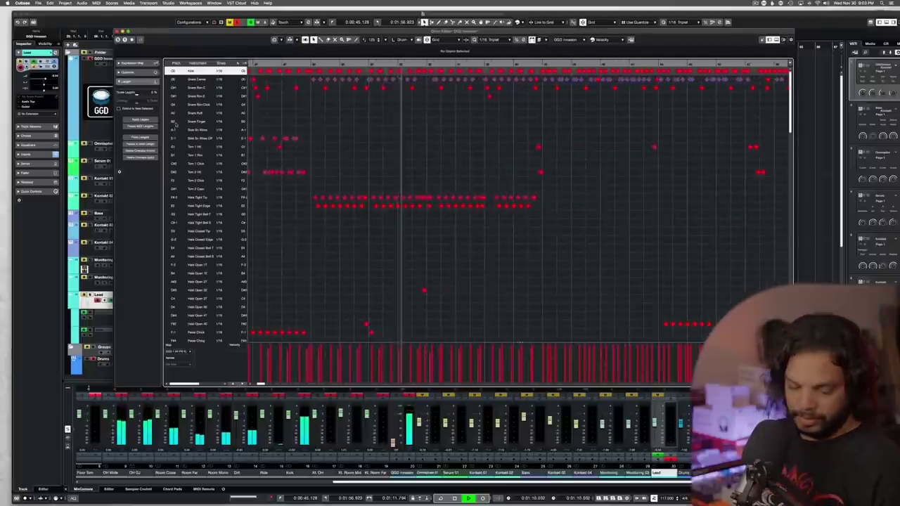
# - Open the GGD Invasion track's Kontakt instrument and place it clear of the upper drum lanes
pyautogui.press('F11')
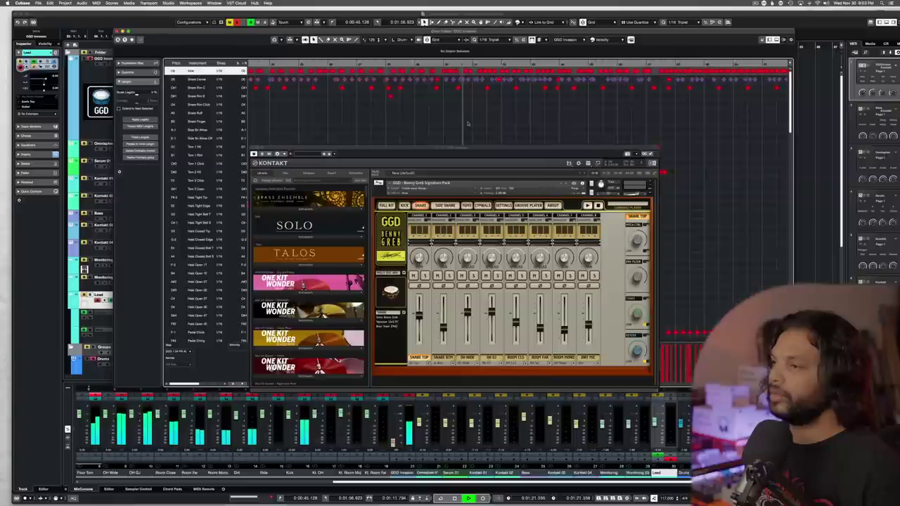
pyautogui.moveTo(349, 151); pyautogui.dragTo(673, 187)
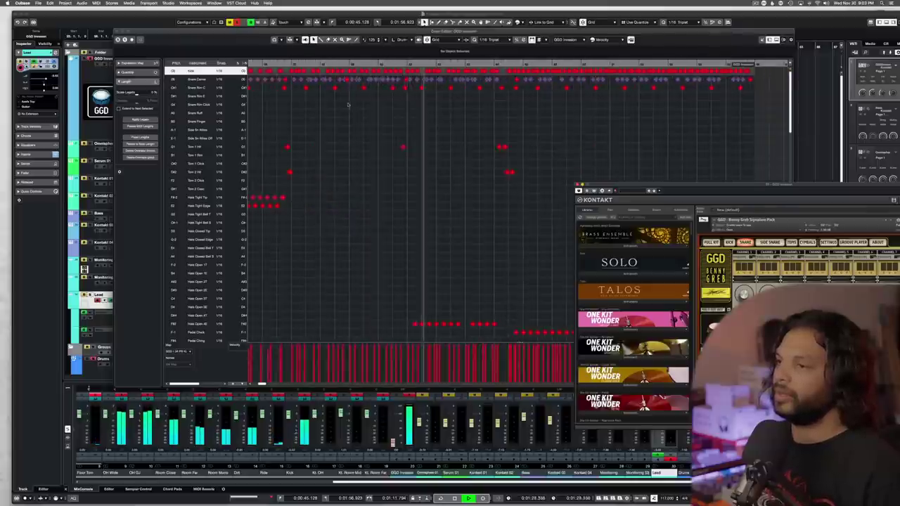
# - Replay the soloed drums from an earlier point and select a Snare Center hit for inspection
pyautogui.press('space')
pyautogui.click(331, 64)
pyautogui.press('space')
pyautogui.moveTo(331, 64); pyautogui.dragTo(329, 71)
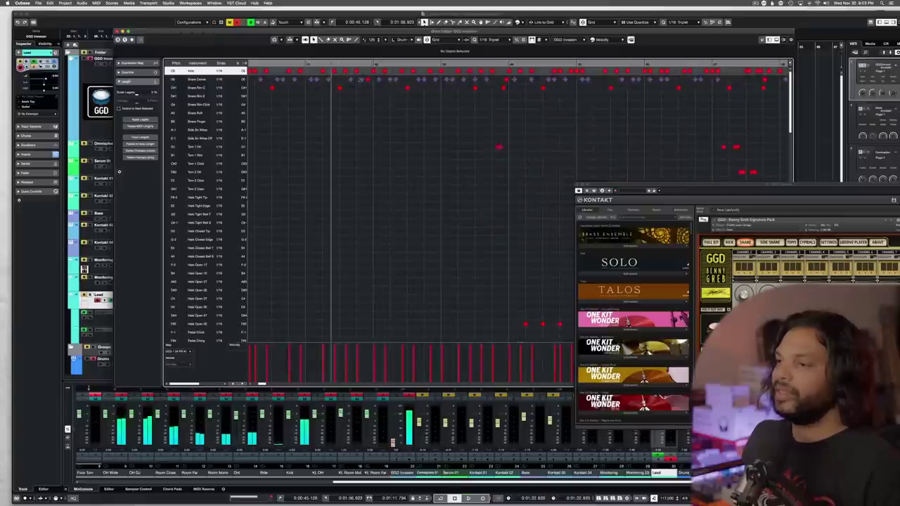
pyautogui.press('space')
pyautogui.click(368, 80)
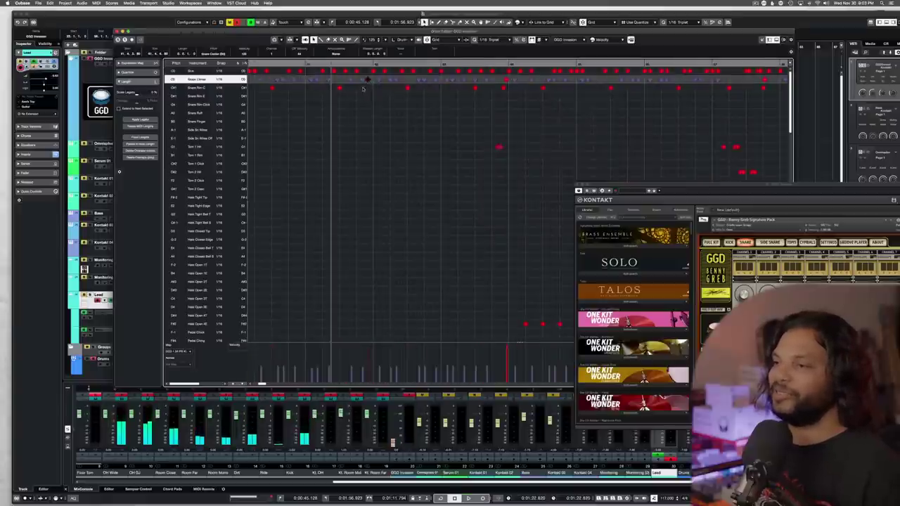
# - Play the end section of the soloed drum part and replay the tom fill from just before its first hit
pyautogui.press('g')
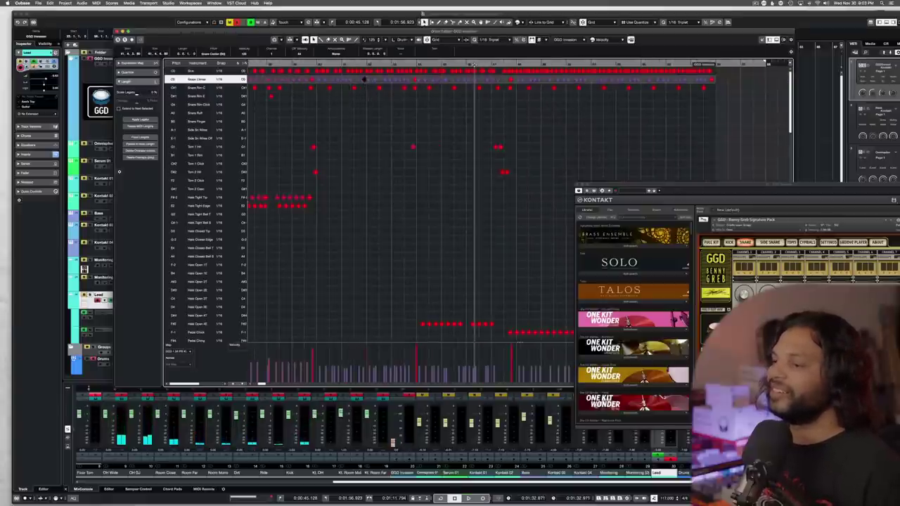
pyautogui.press('space')
pyautogui.hscroll(5, 435, 92)
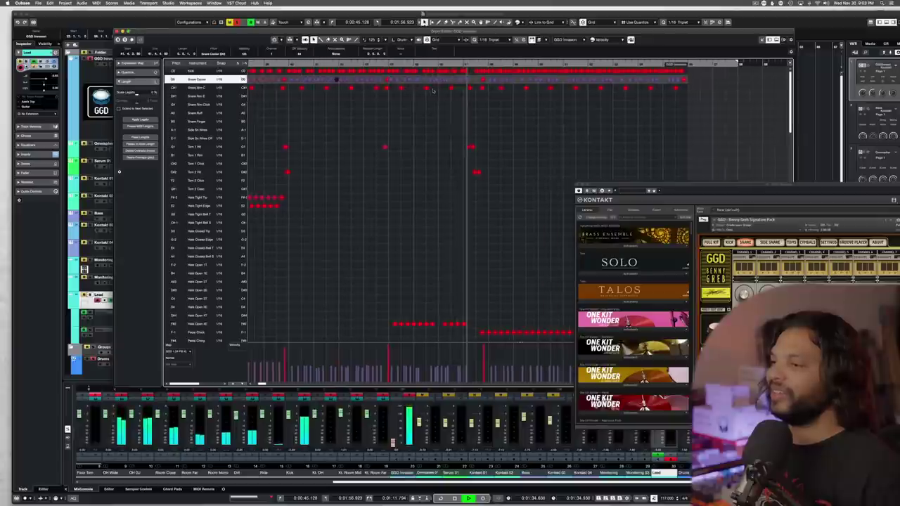
pyautogui.press('h')
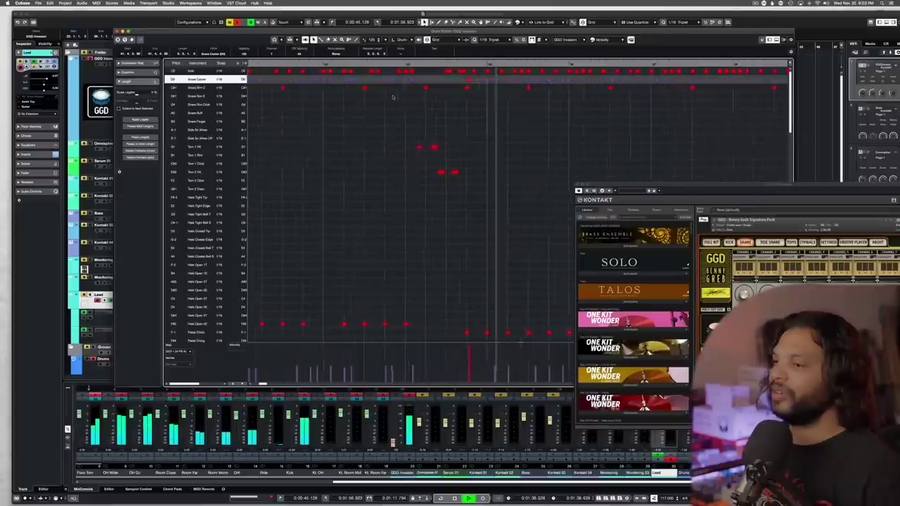
pyautogui.click(341, 65)
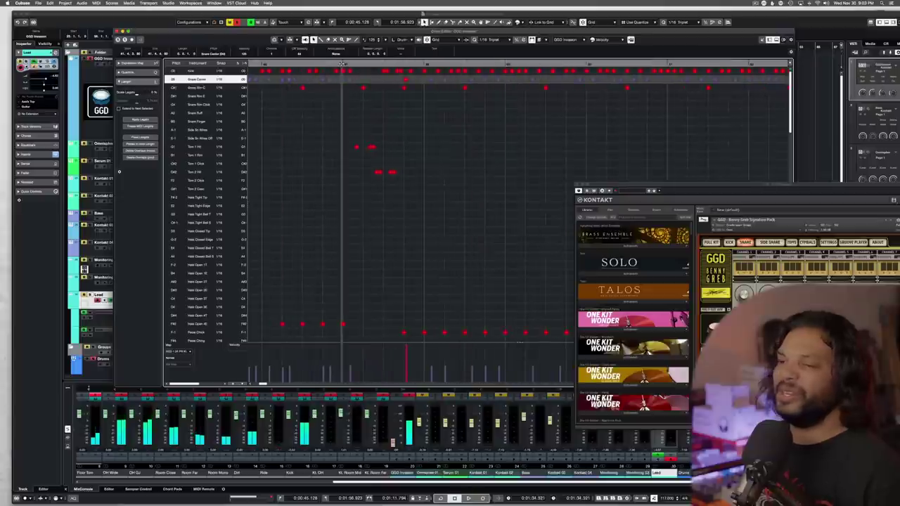
pyautogui.press('space')
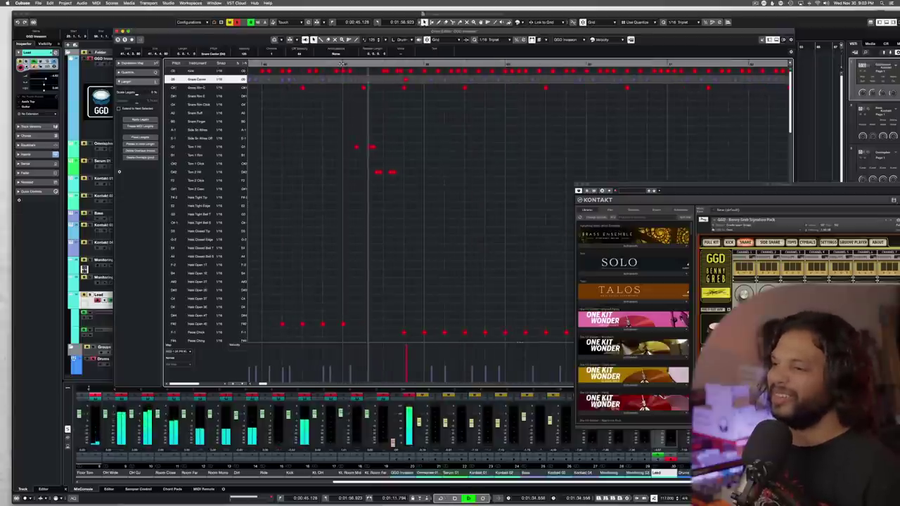
pyautogui.press('space')
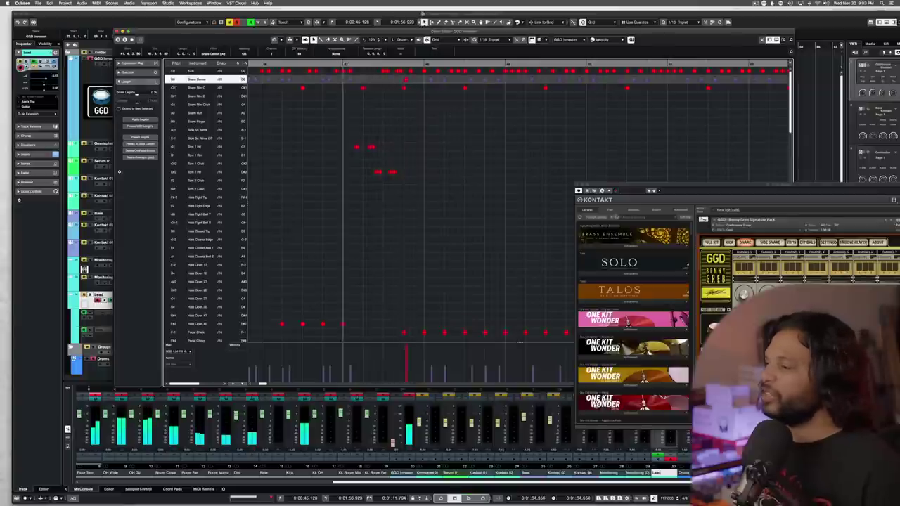
# - Show the full kit view of the GGD Benny Greb Signature Pack in Kontakt and bring it fully into view
pyautogui.moveTo(613, 190); pyautogui.dragTo(497, 173)
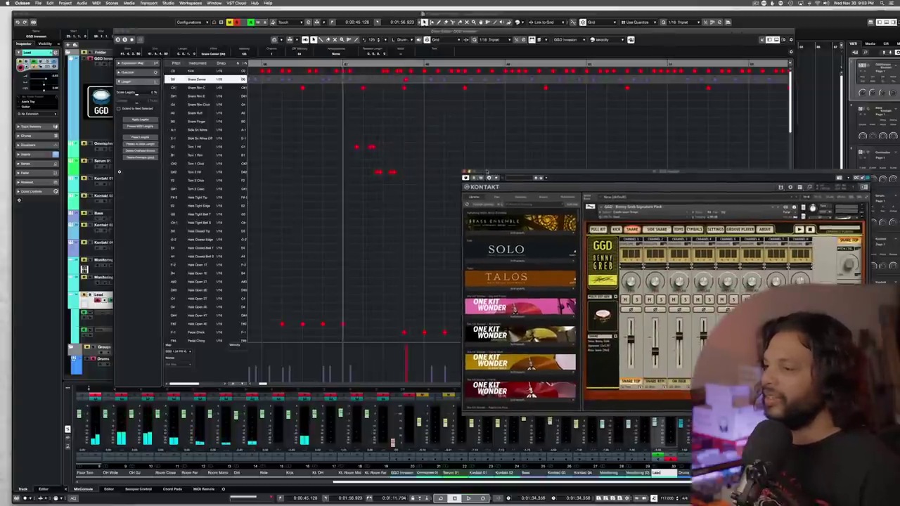
pyautogui.click(598, 229)
pyautogui.moveTo(565, 174); pyautogui.dragTo(445, 148)
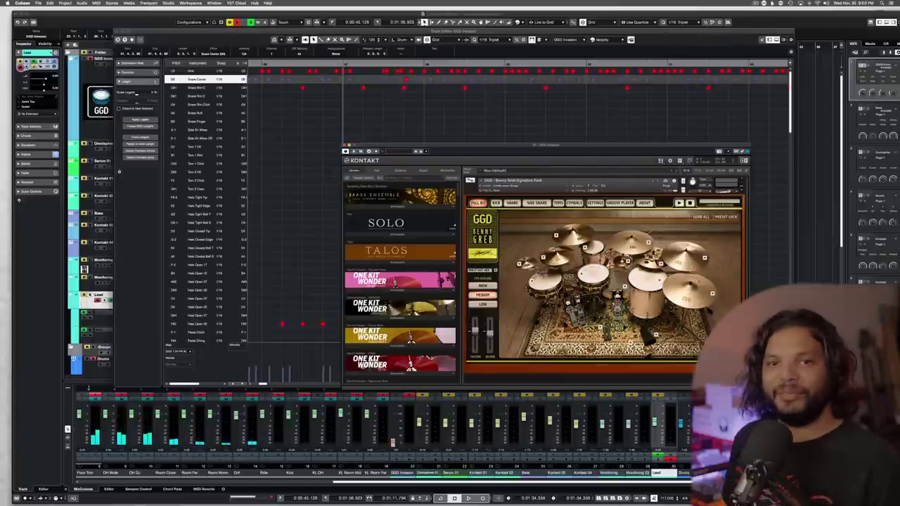
# - Close the Kontakt instrument and the Drum Editor, and deactivate all mute and solo states in the project
pyautogui.click(345, 151)
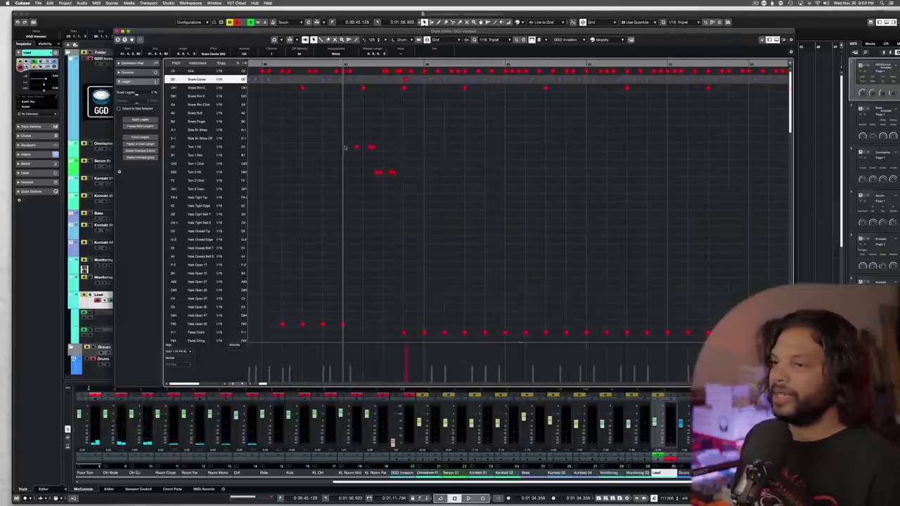
pyautogui.click(117, 32)
pyautogui.click(229, 22)
pyautogui.click(236, 22)
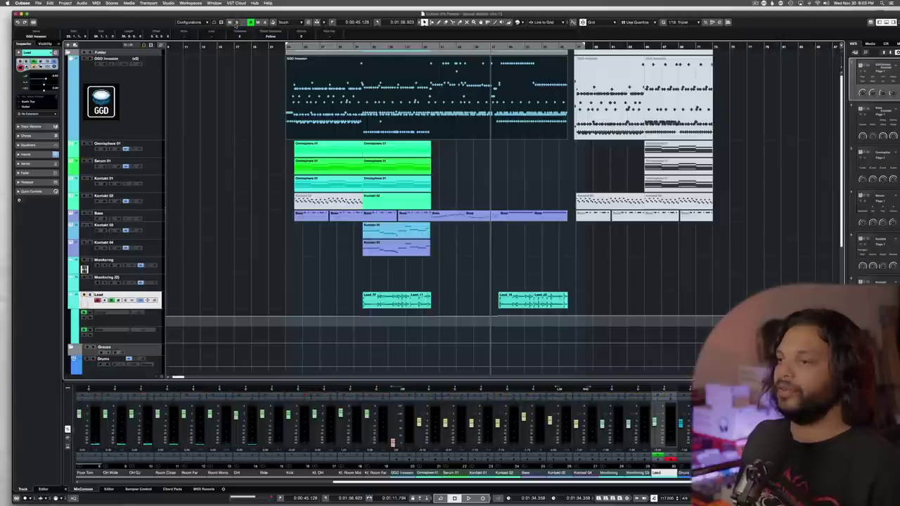
# - Play the song's final lead section, muting the Lead, GTR L2 and GTR R2 tracks during playback
pyautogui.click(501, 47)
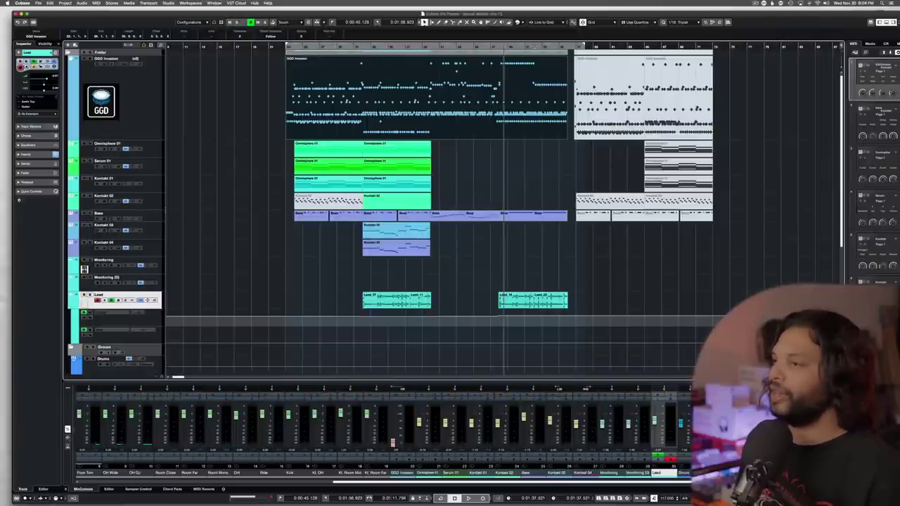
pyautogui.click(534, 47)
pyautogui.press('space')
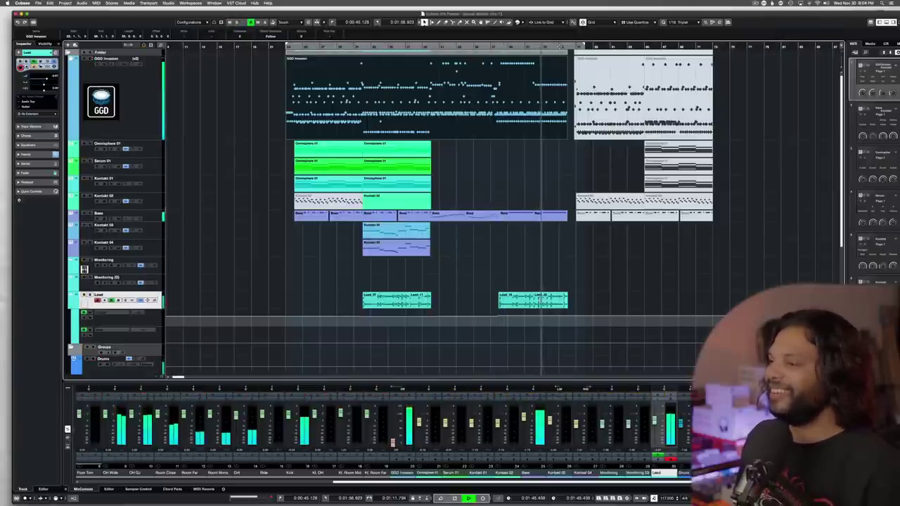
pyautogui.scroll(-5, 492, 211)
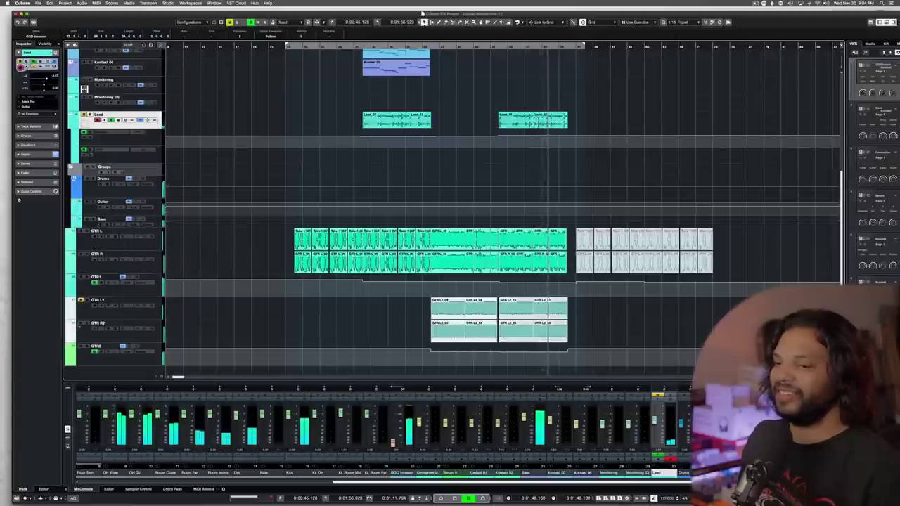
pyautogui.hscroll(5, 569, 190)
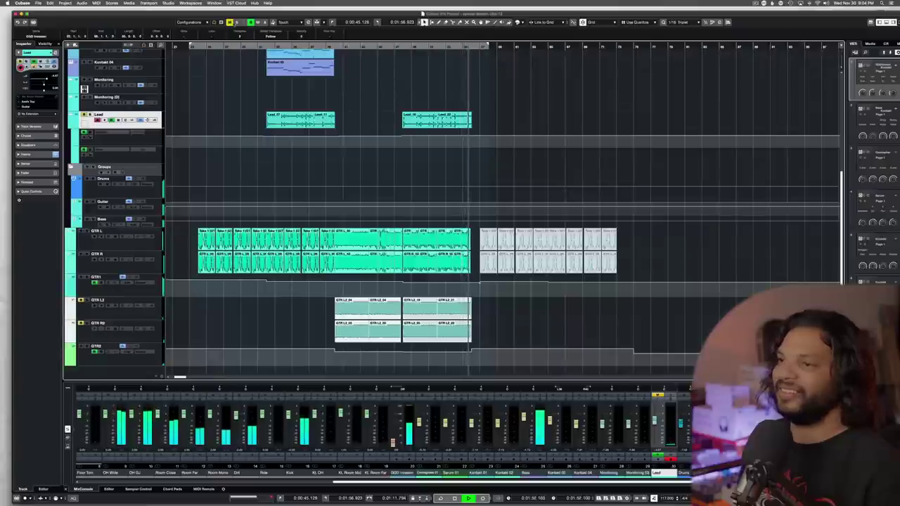
# - Stop playback and deactivate all mutes in the project
pyautogui.press('space')
pyautogui.click(229, 23)
pyautogui.scroll(-1, 466, 199)
pyautogui.rightClick(541, 321)
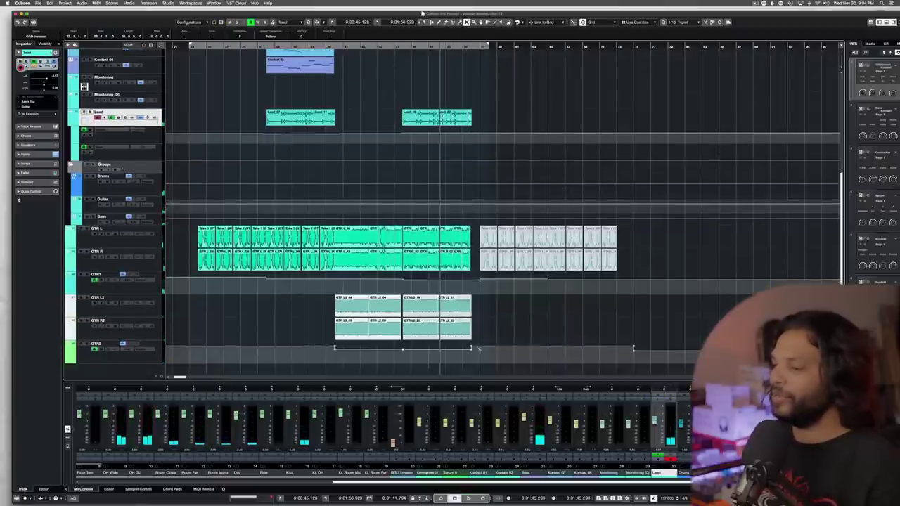
# - Return to the GGD Invasion drum track, deselect all events, and start playback near the end of its first drum part
pyautogui.scroll(8, 562, 211)
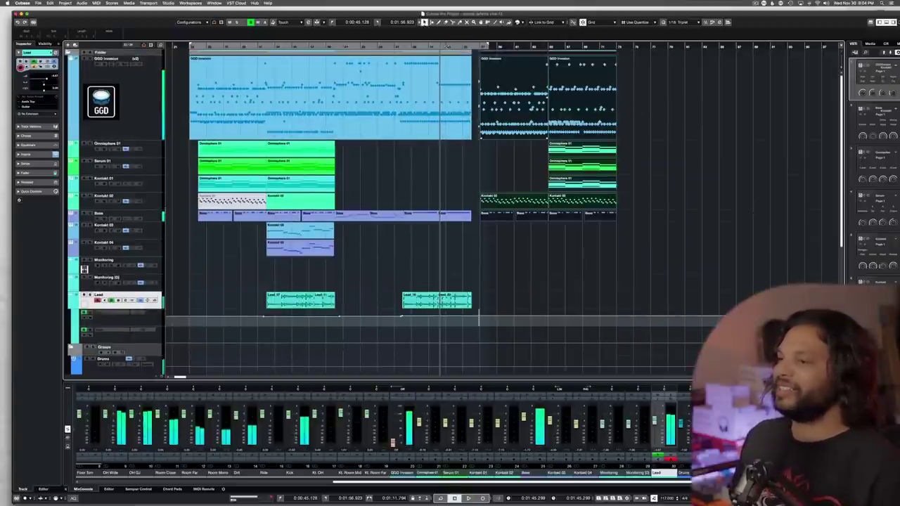
pyautogui.click(641, 87)
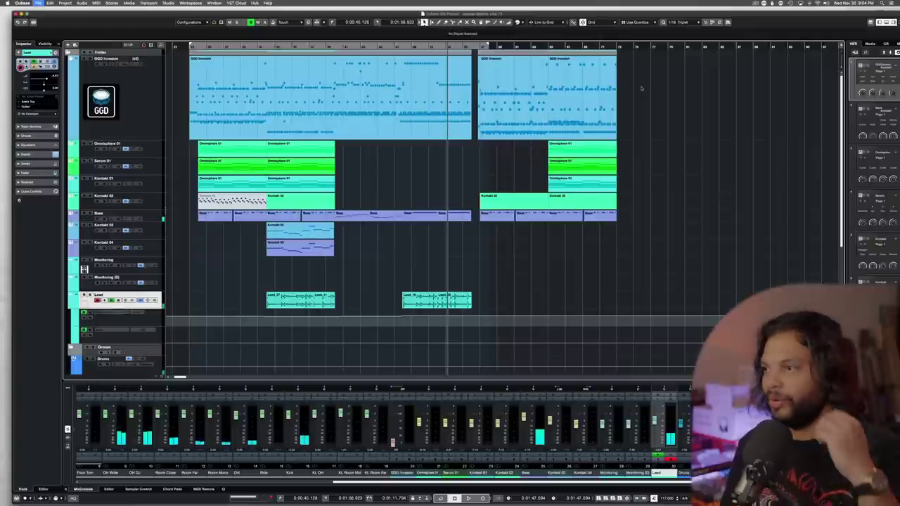
pyautogui.click(467, 102)
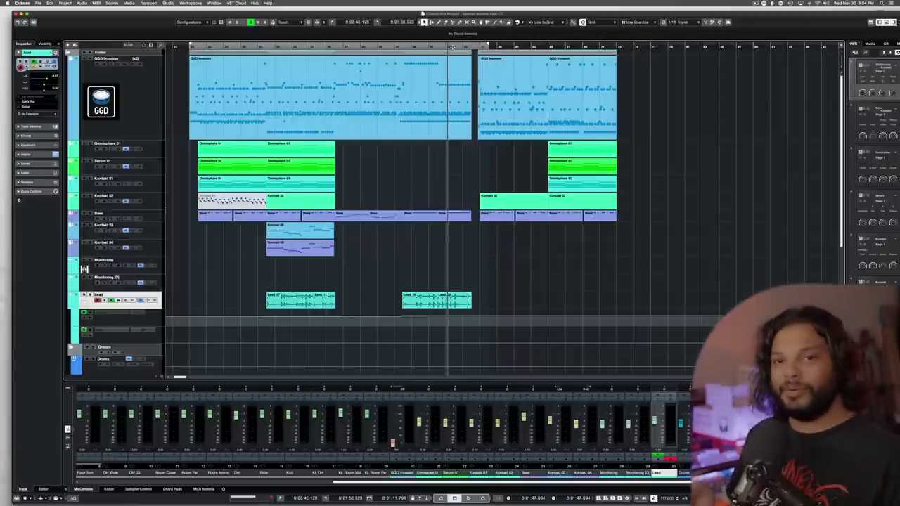
pyautogui.press('space')
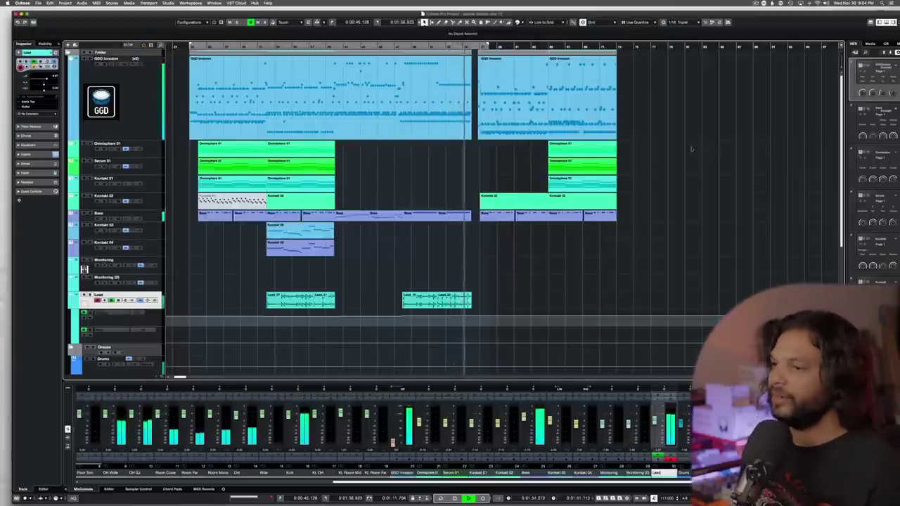
# - Open the first GGD Invasion part after the gap in the Drum Editor and follow its whole pattern during playback
pyautogui.doubleClick(508, 113)
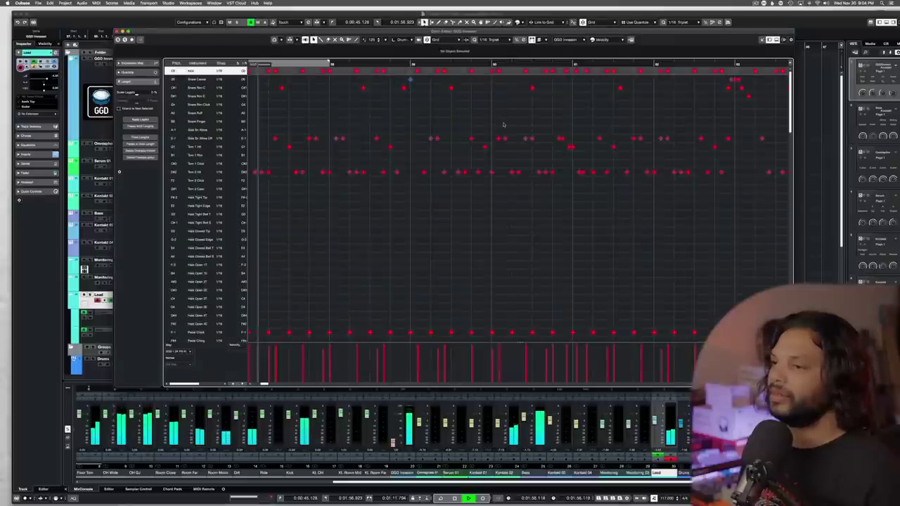
pyautogui.scroll(-3, 504, 125)
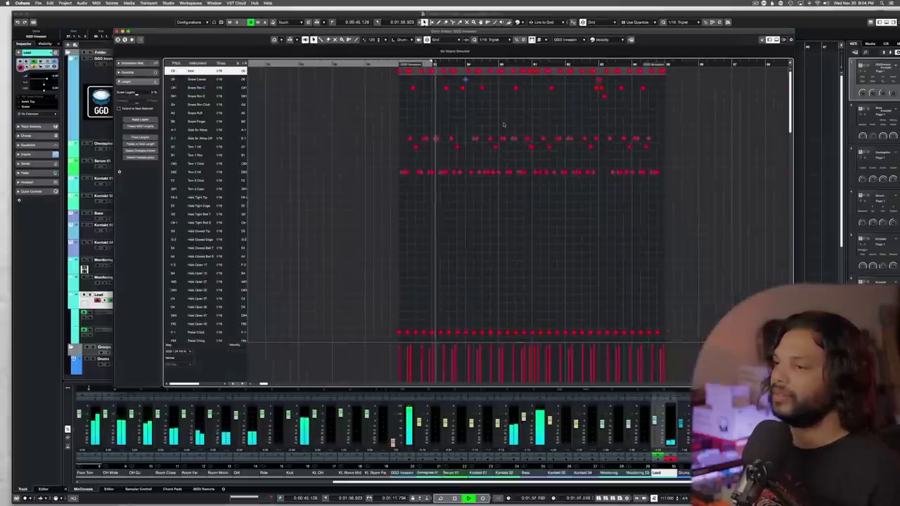
pyautogui.hscroll(2, 503, 125)
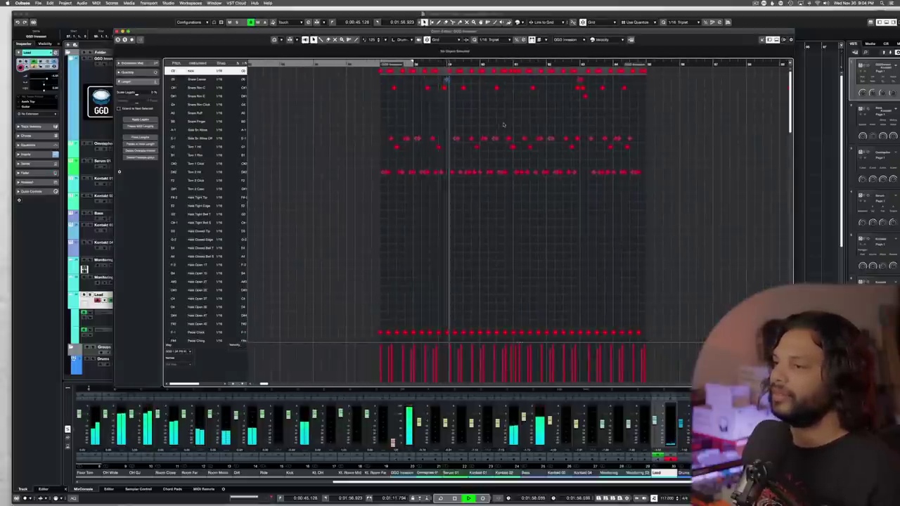
pyautogui.hscroll(2, 503, 125)
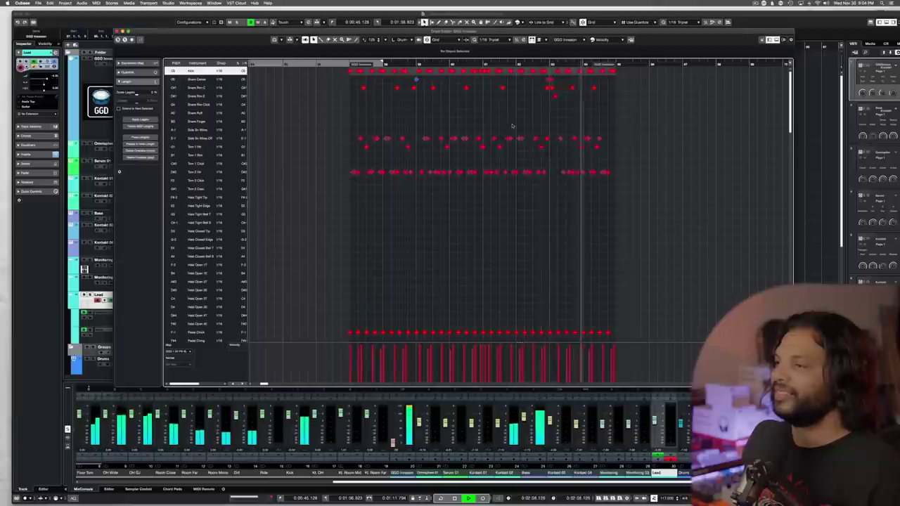
pyautogui.hscroll(1, 512, 127)
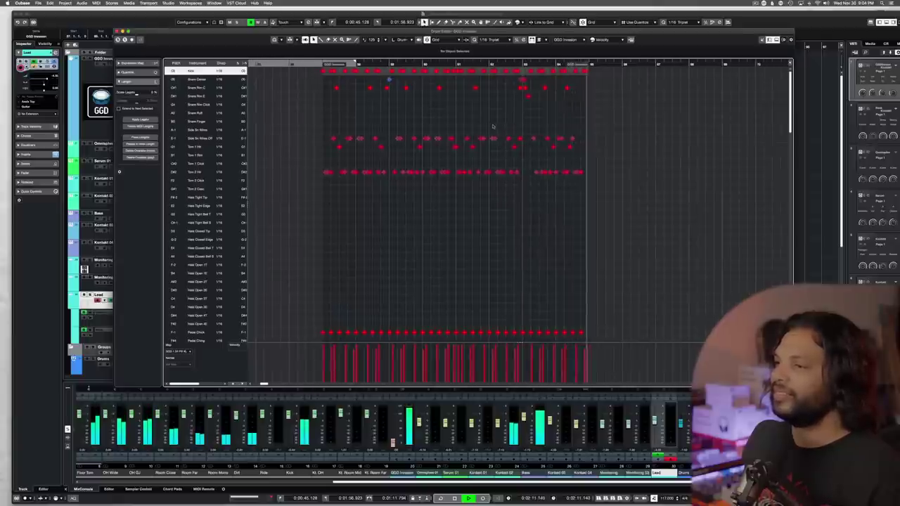
# - Close the Drum Editor and stop playback in the project after the following section begins
pyautogui.click(117, 31)
pyautogui.hscroll(1, 516, 120)
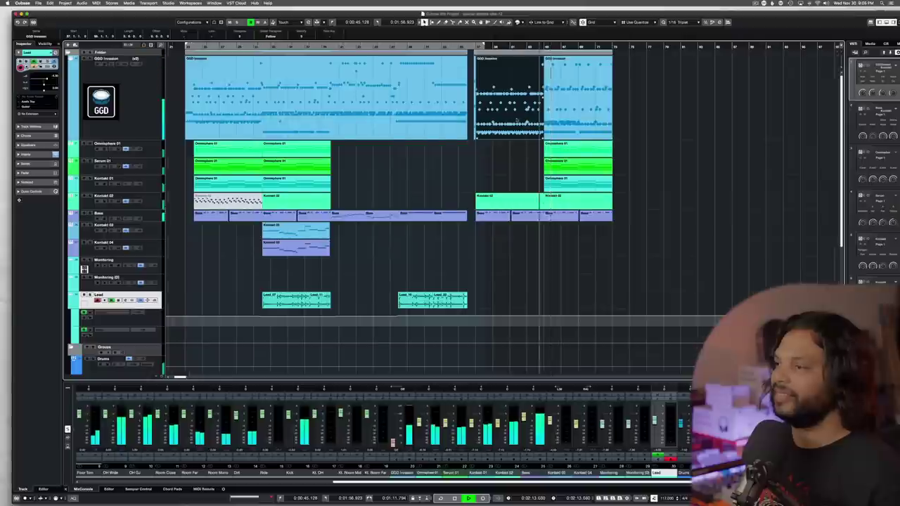
pyautogui.hscroll(3, 517, 120)
pyautogui.press('space')
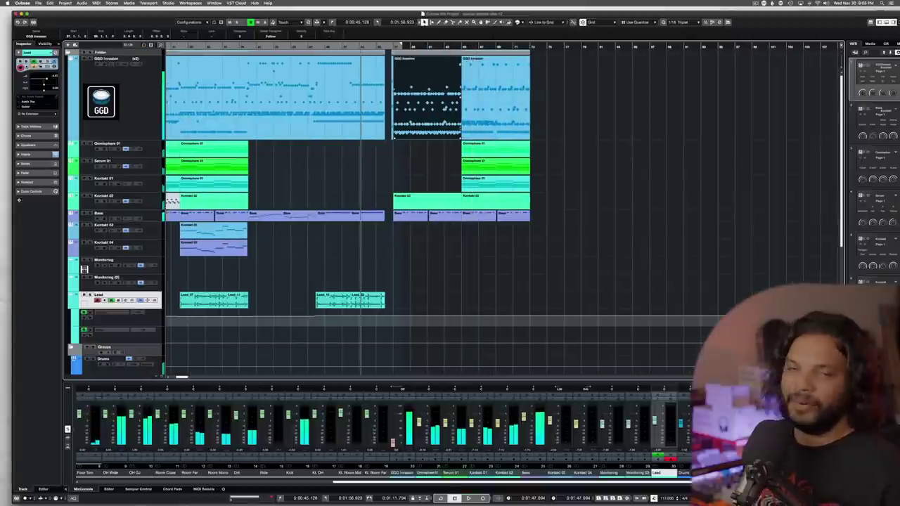
# - Deselect the drum part and place the playhead shortly after the start of the first GGD Invasion part
pyautogui.click(363, 151)
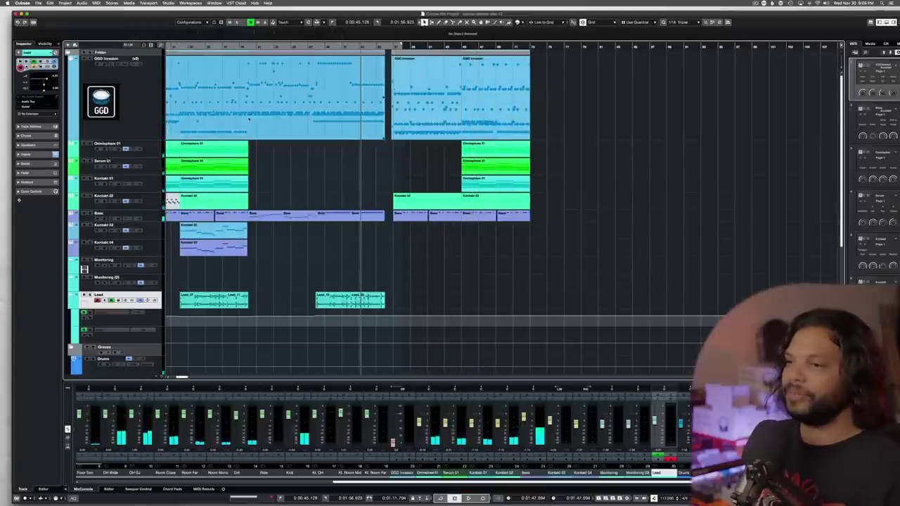
pyautogui.hscroll(-5, 364, 151)
pyautogui.click(281, 48)
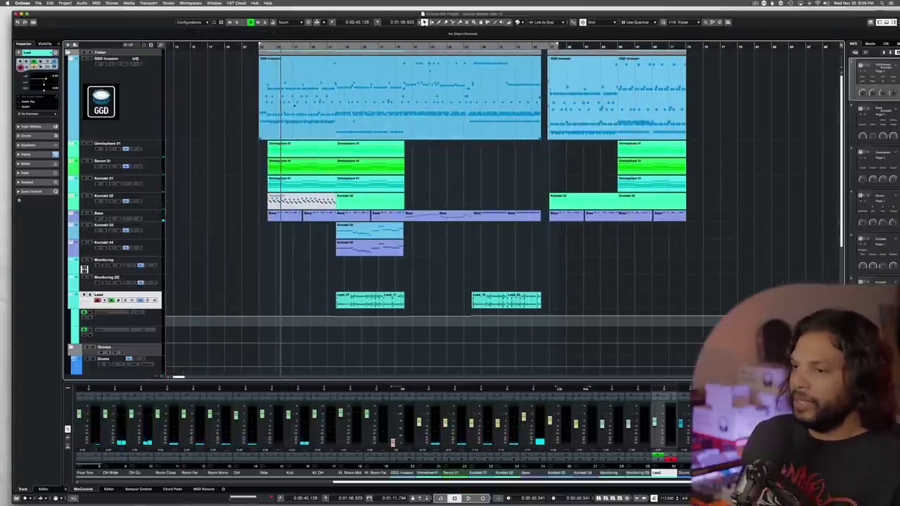
# - Open the GGD Invasion track's Kontakt instrument and move its window so the full kit view is unobstructed
pyautogui.click(131, 104)
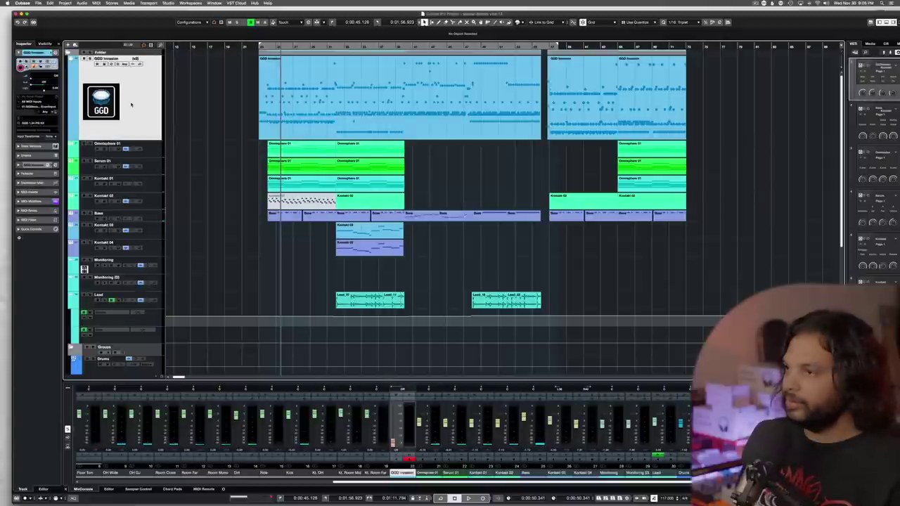
pyautogui.press('e')
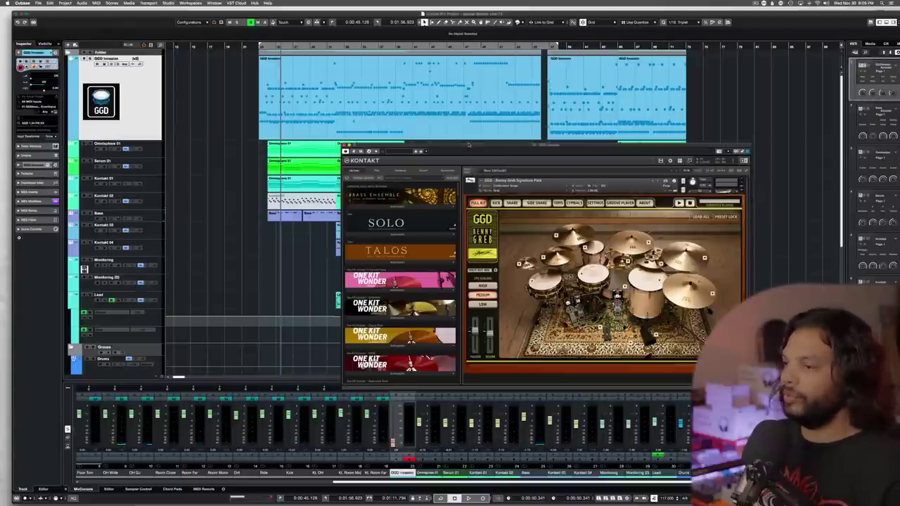
pyautogui.moveTo(469, 144); pyautogui.dragTo(386, 55)
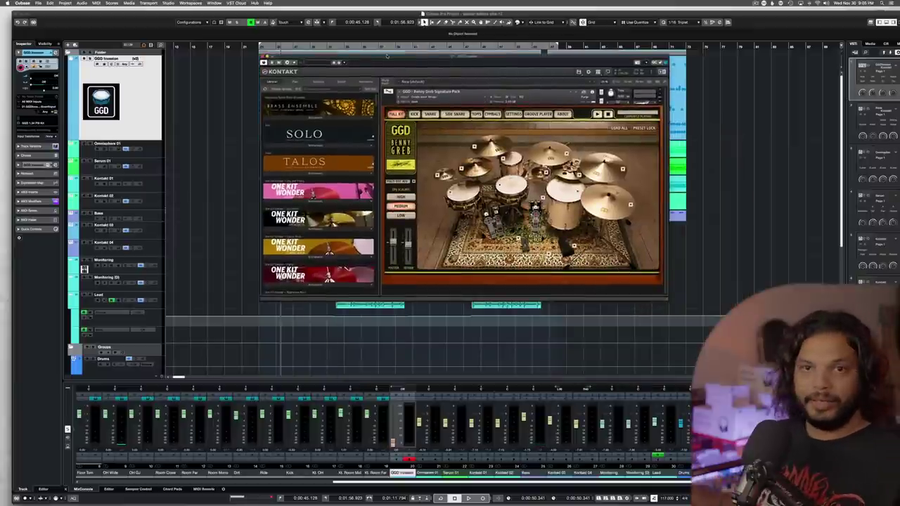